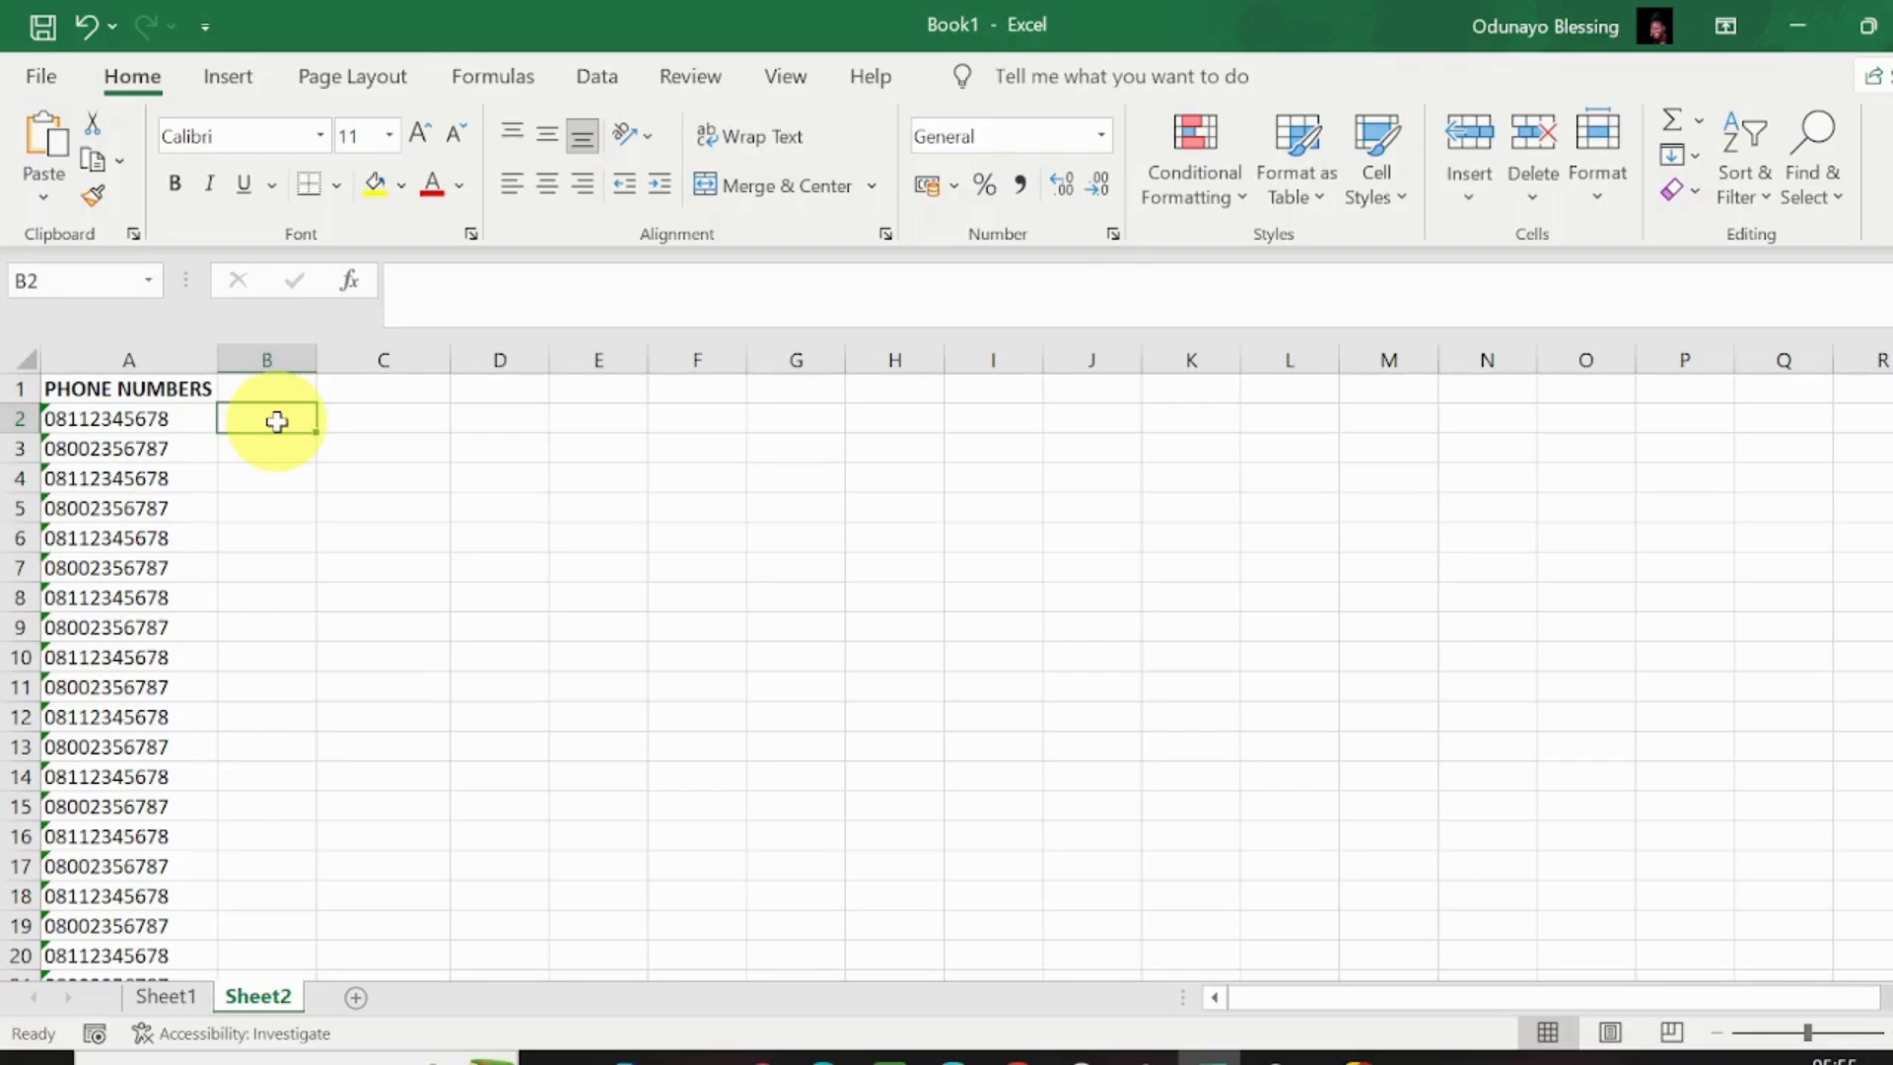
Start a formula in B2 that extracts the first three characters of the phone number: =LEFT(A2,3)
type("=")
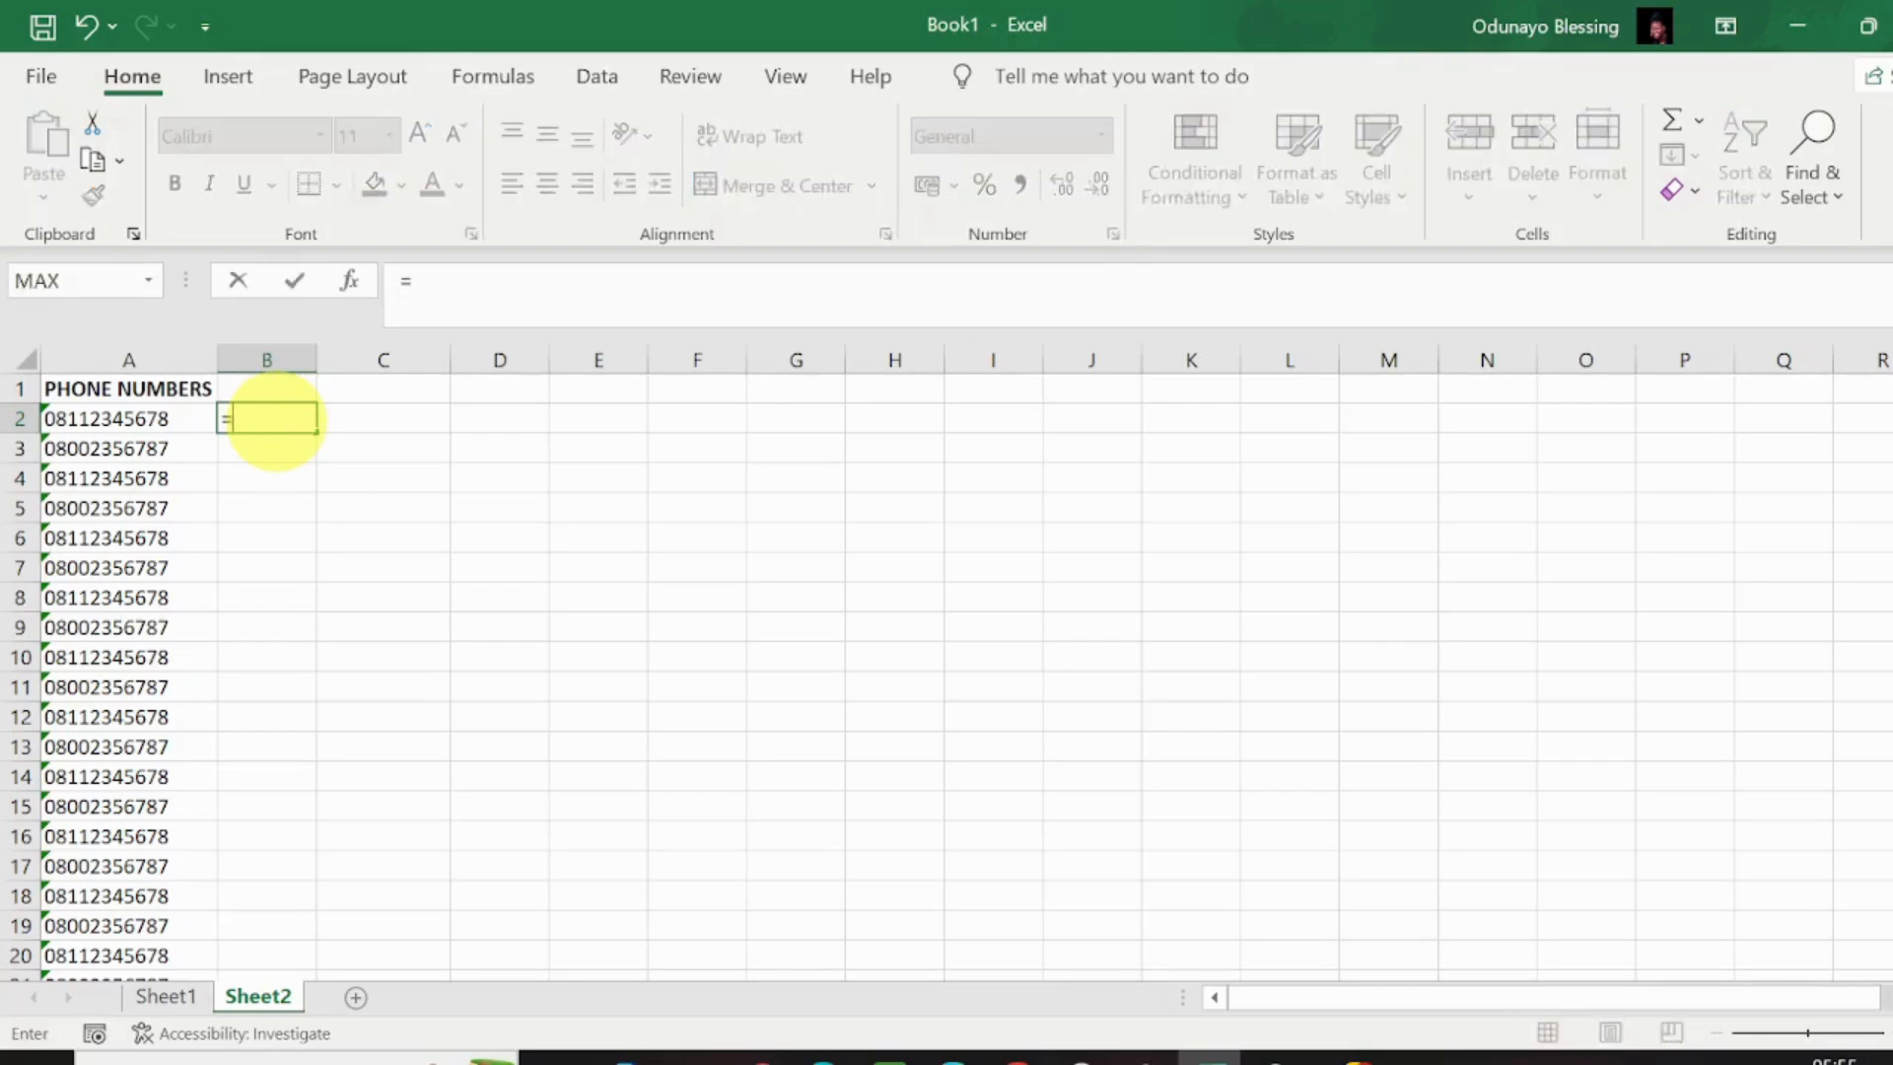
type("LEF")
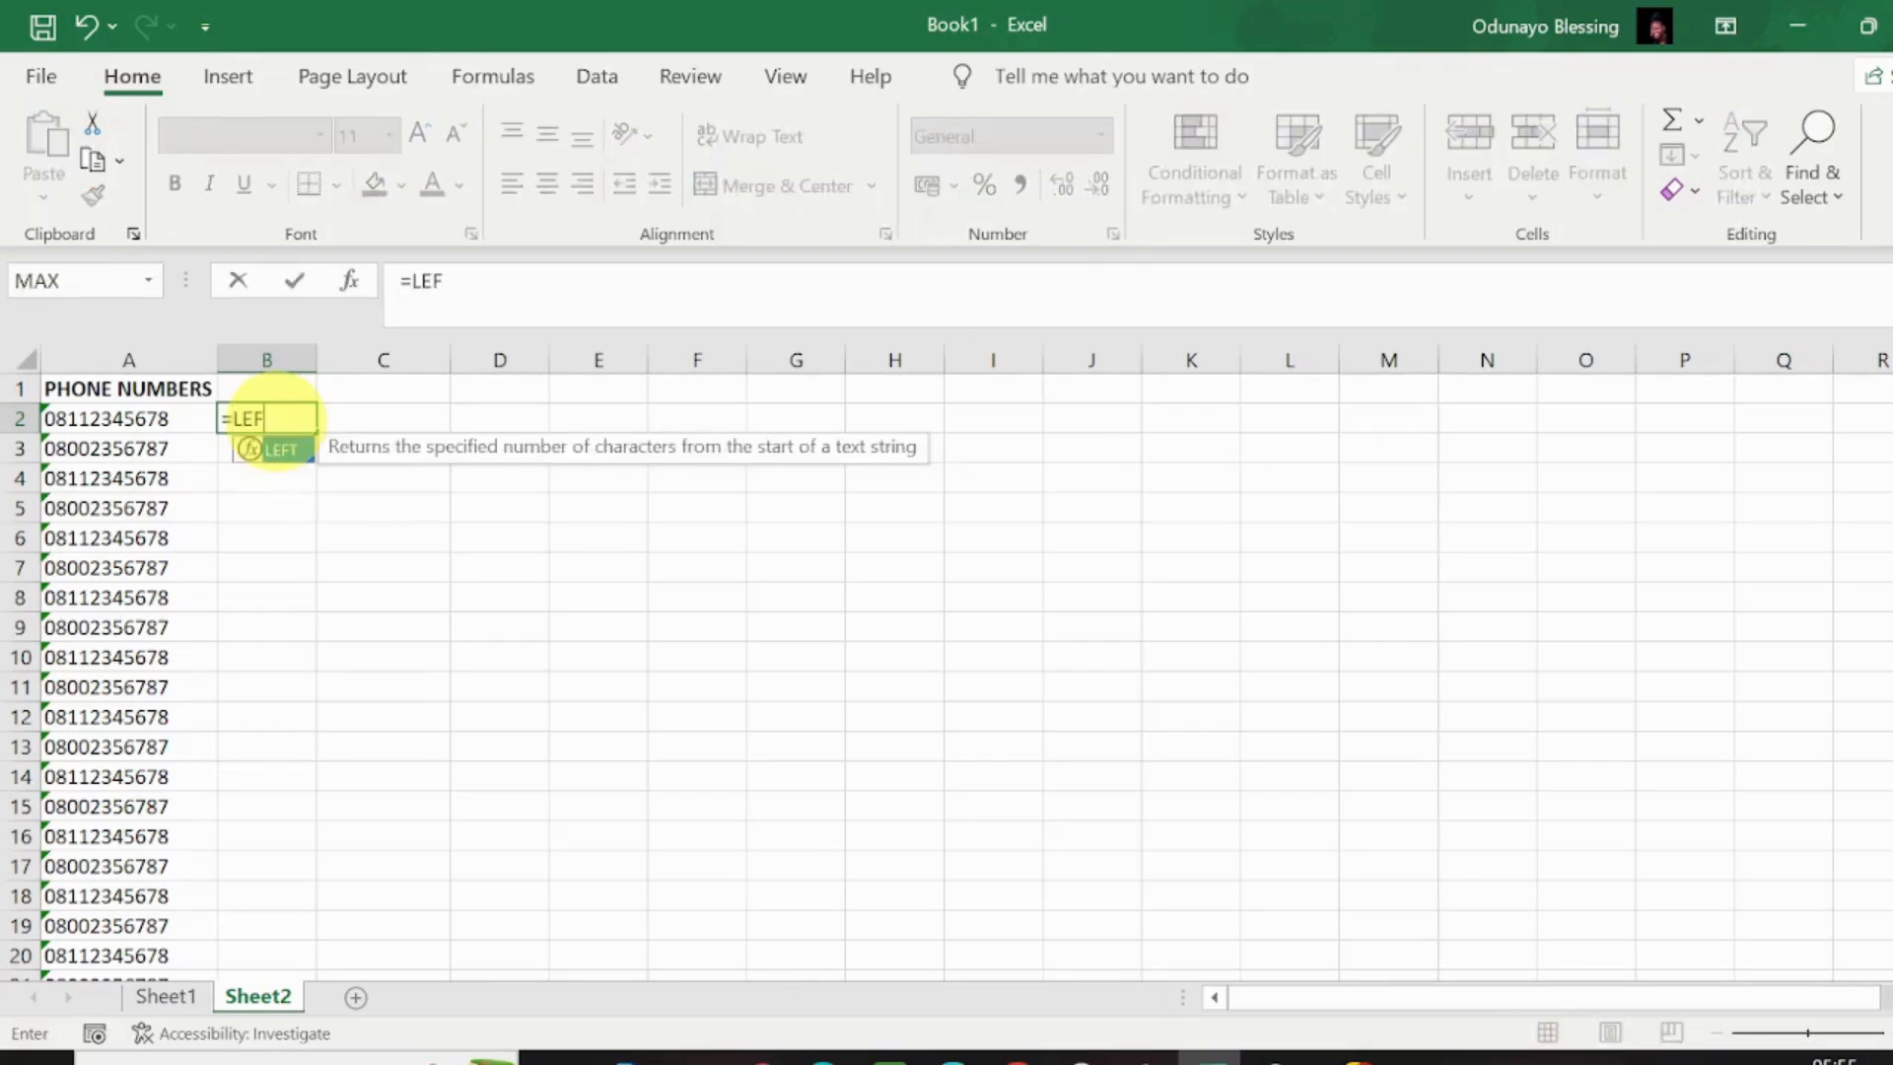
type("R")
key("BackSpace")
type("T")
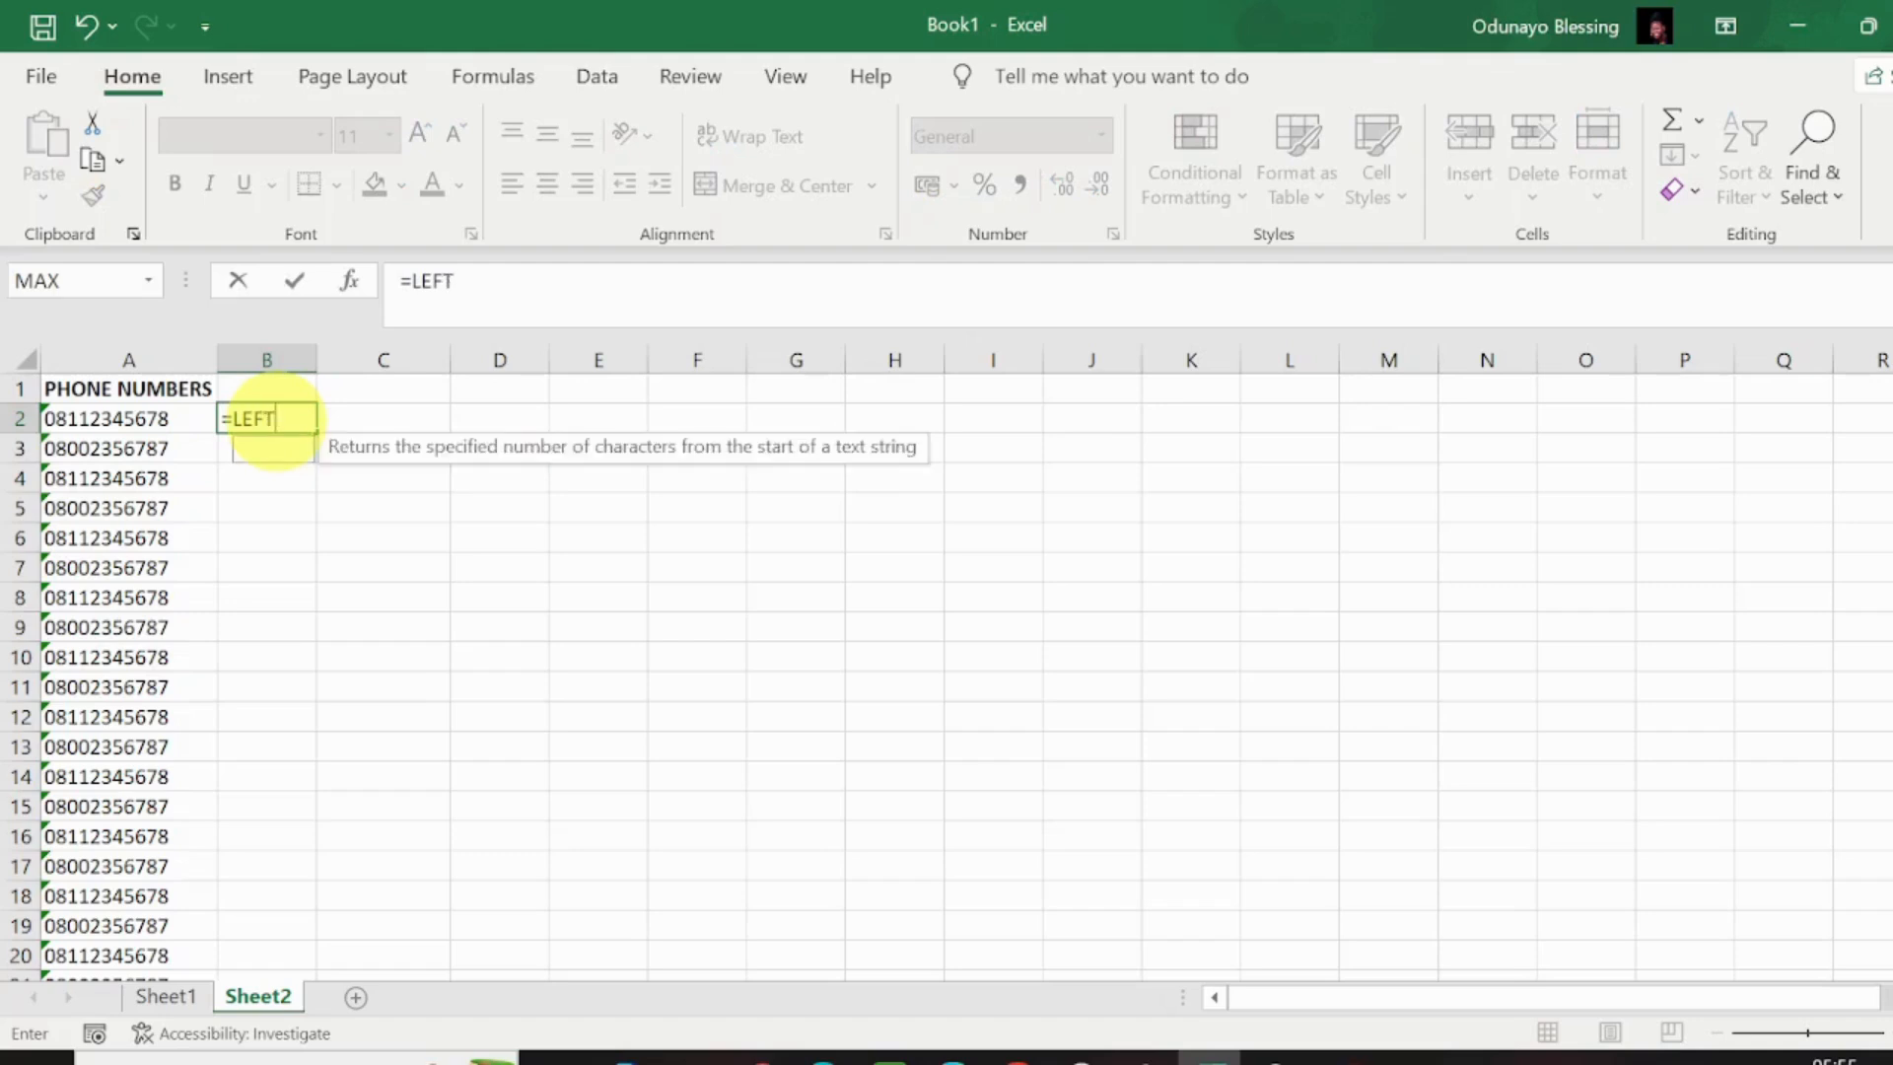
type("(")
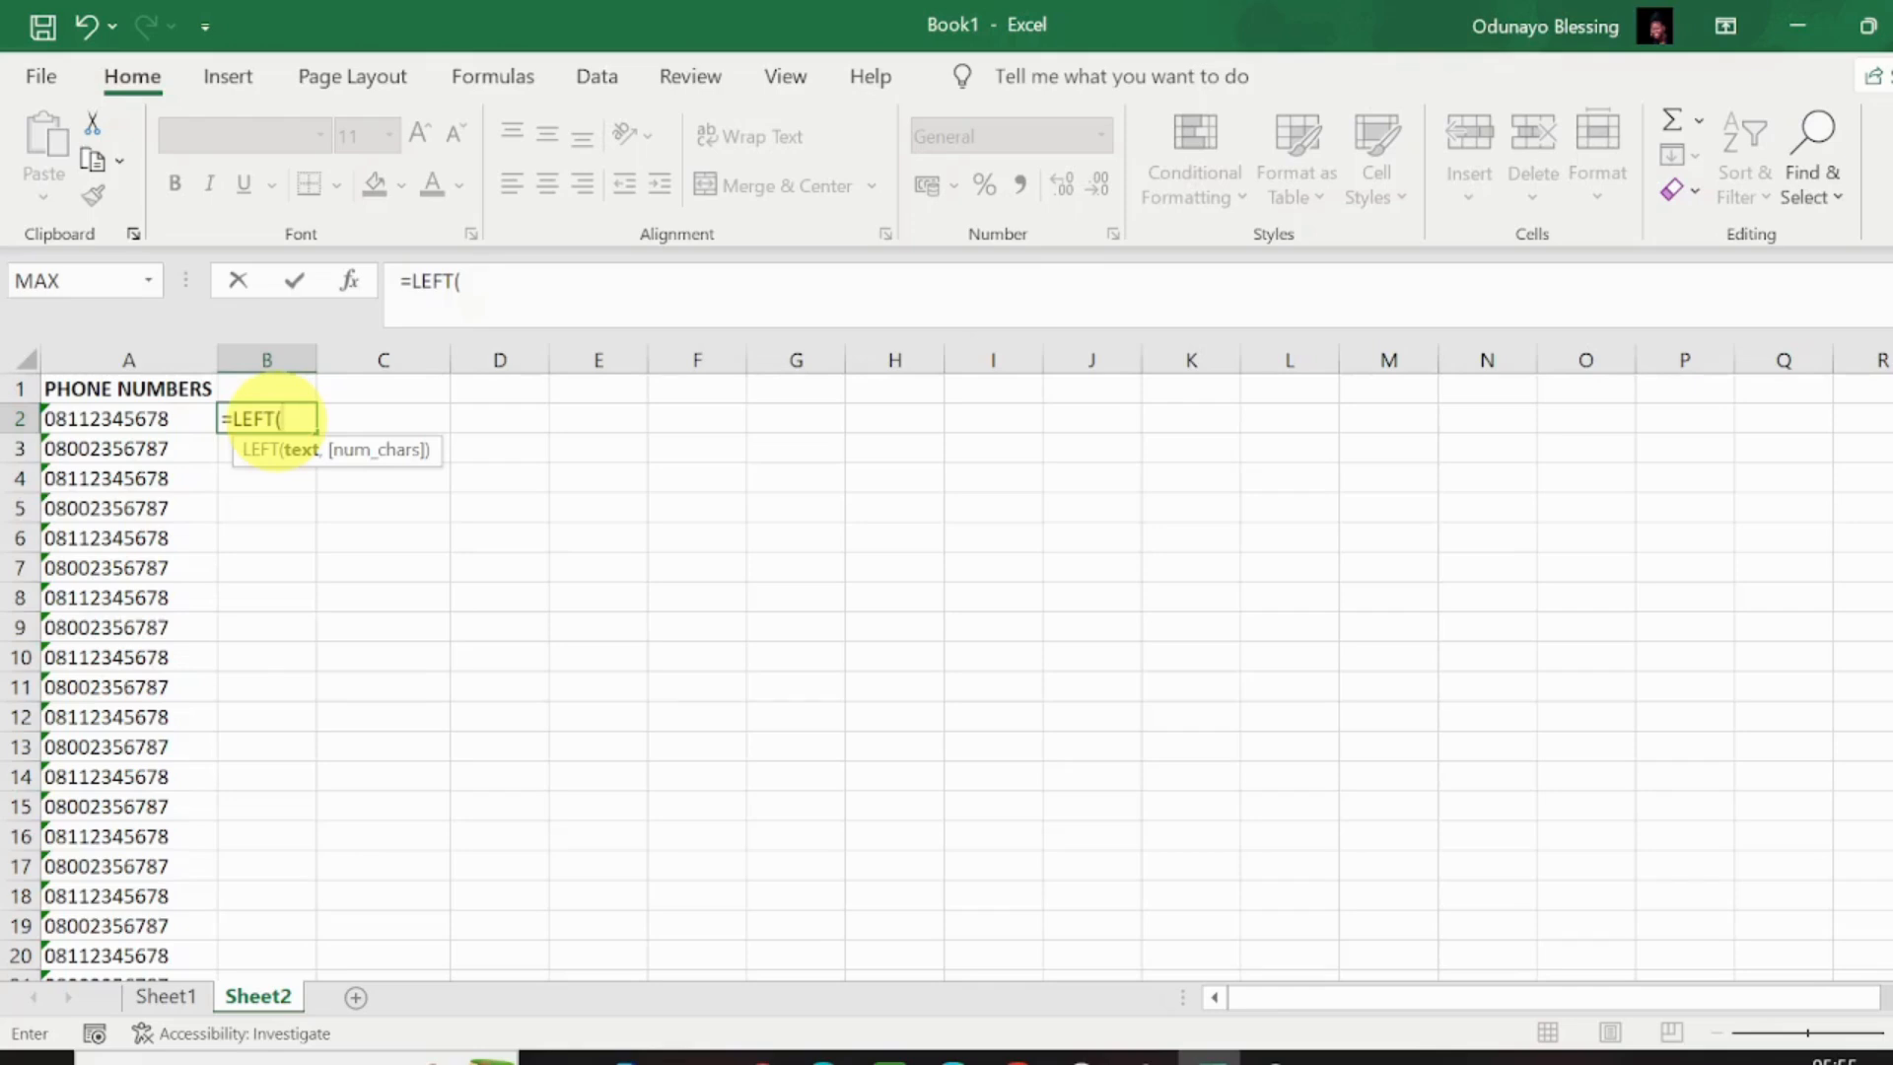
left_click(165, 415)
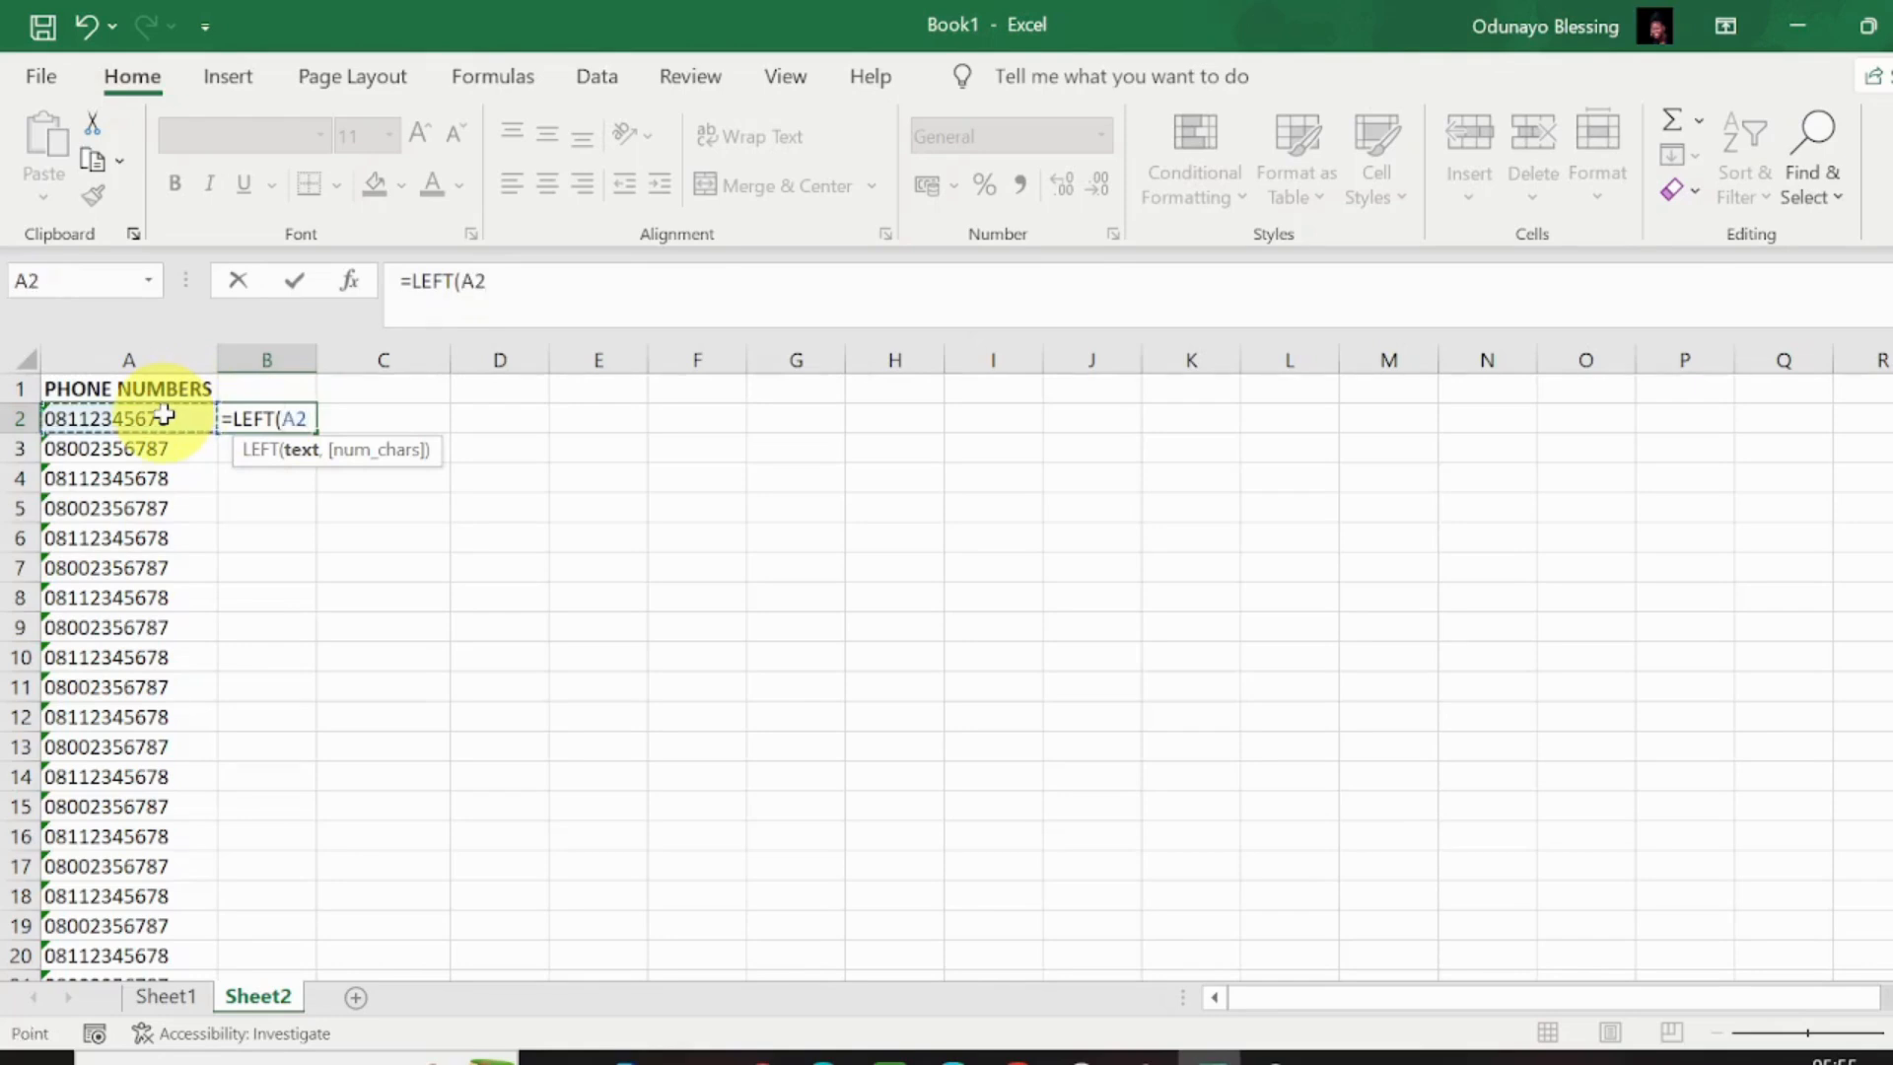
type(",3")
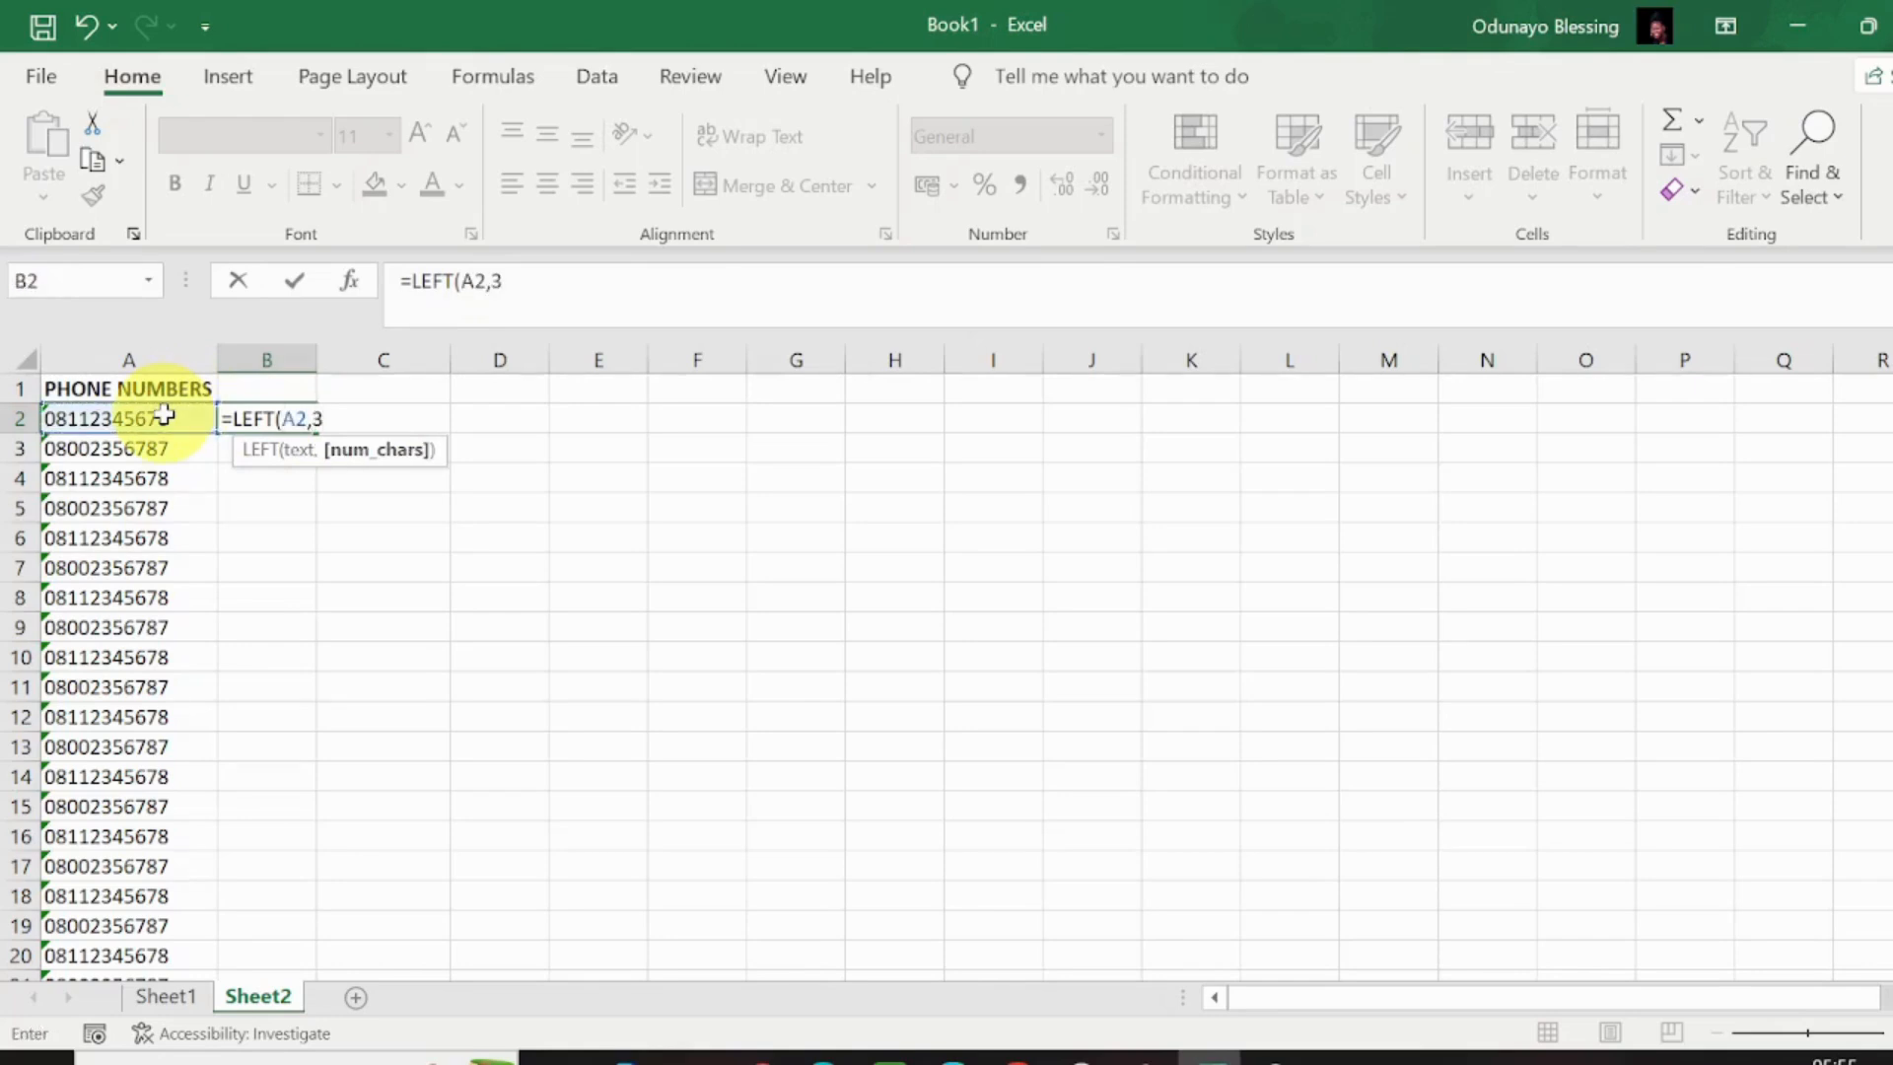
type(")")
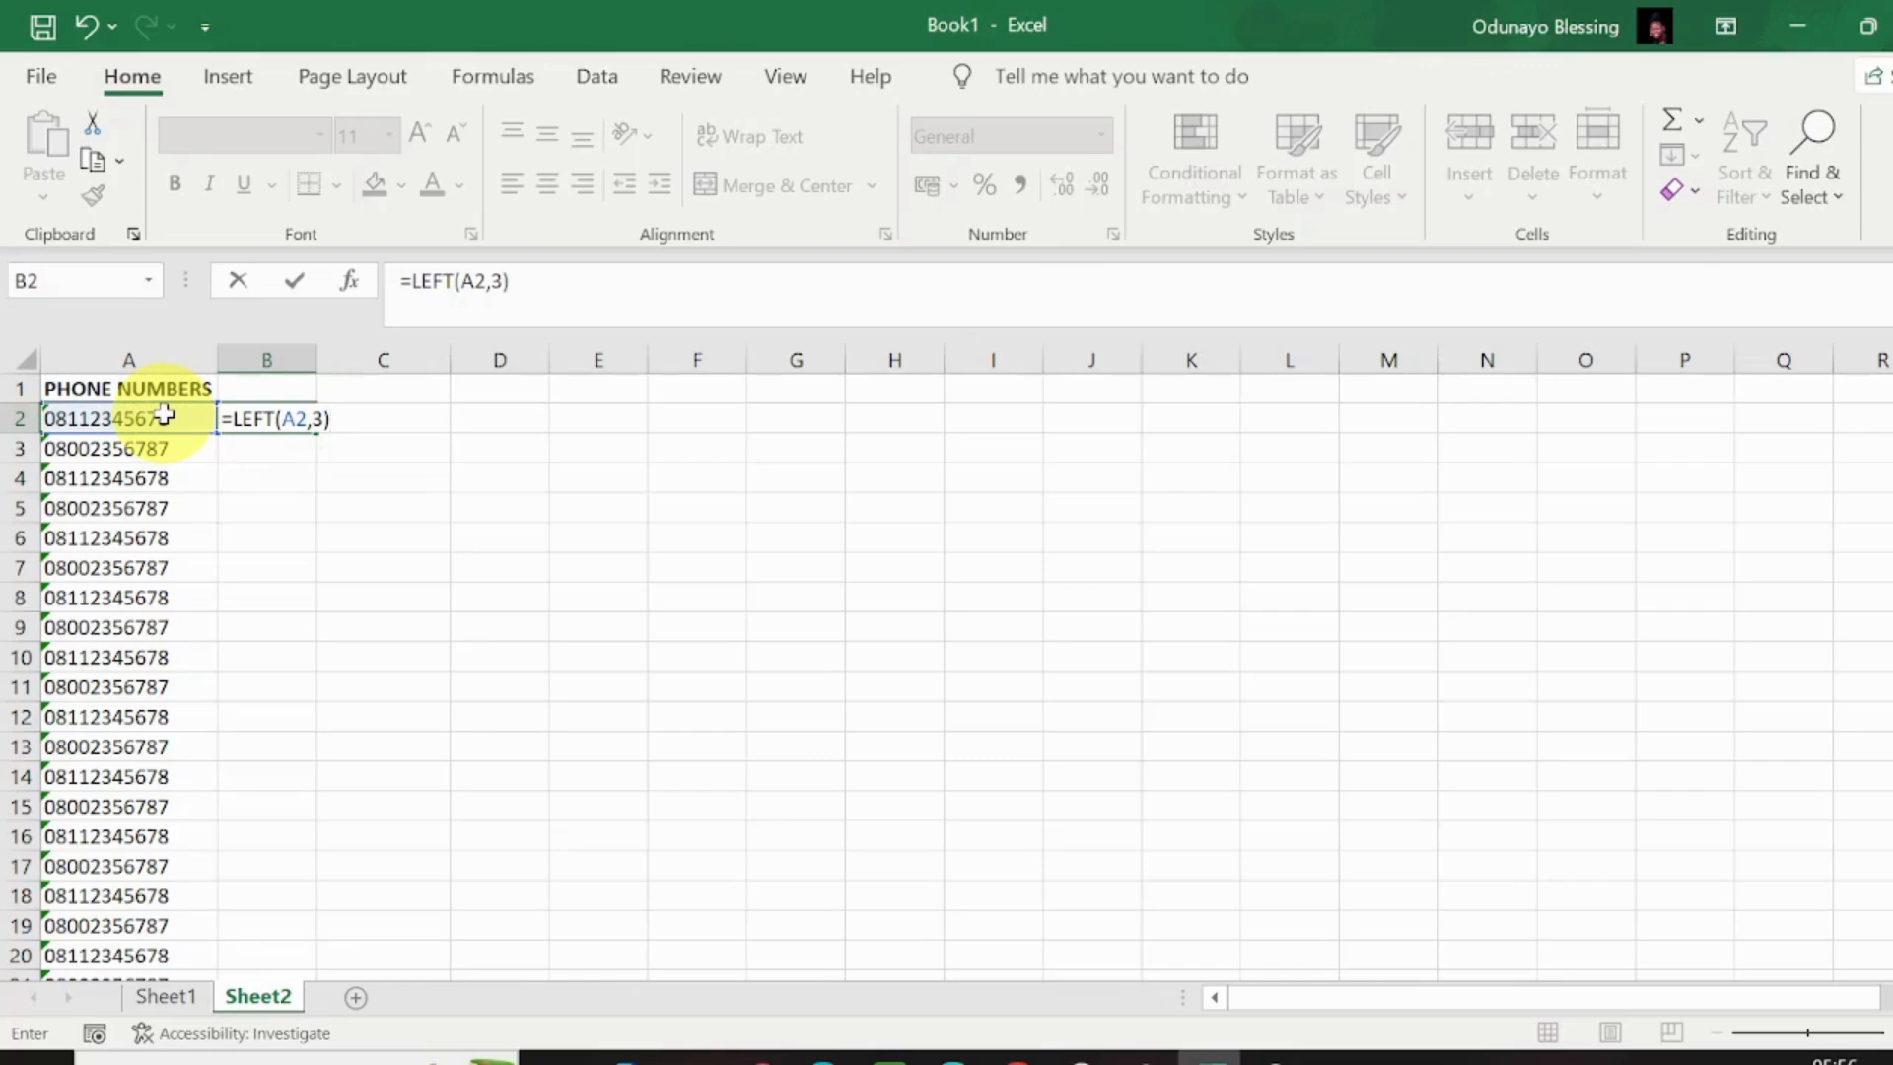
Append &REPT("*",LEN(A2)-7) to the B2 formula to fill the middle digits with repeated asterisks
type("&REPT")
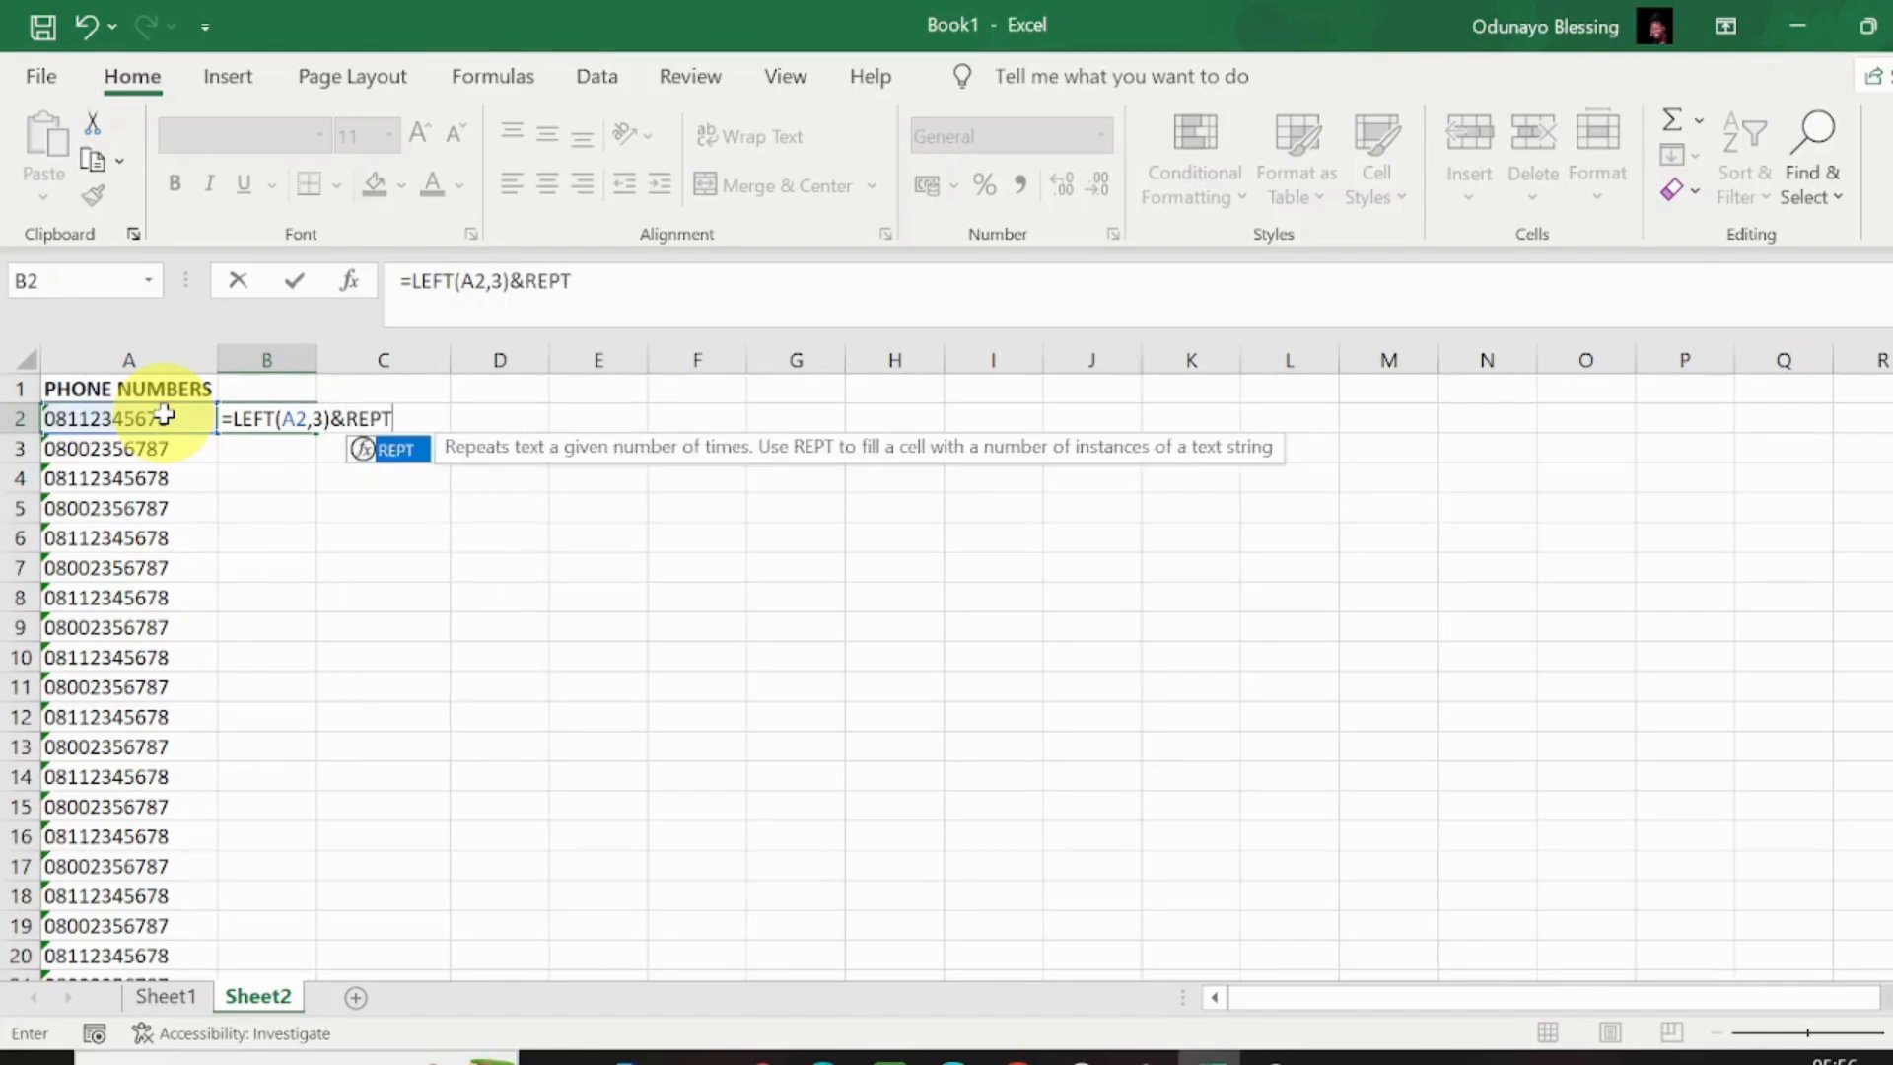
type("(")
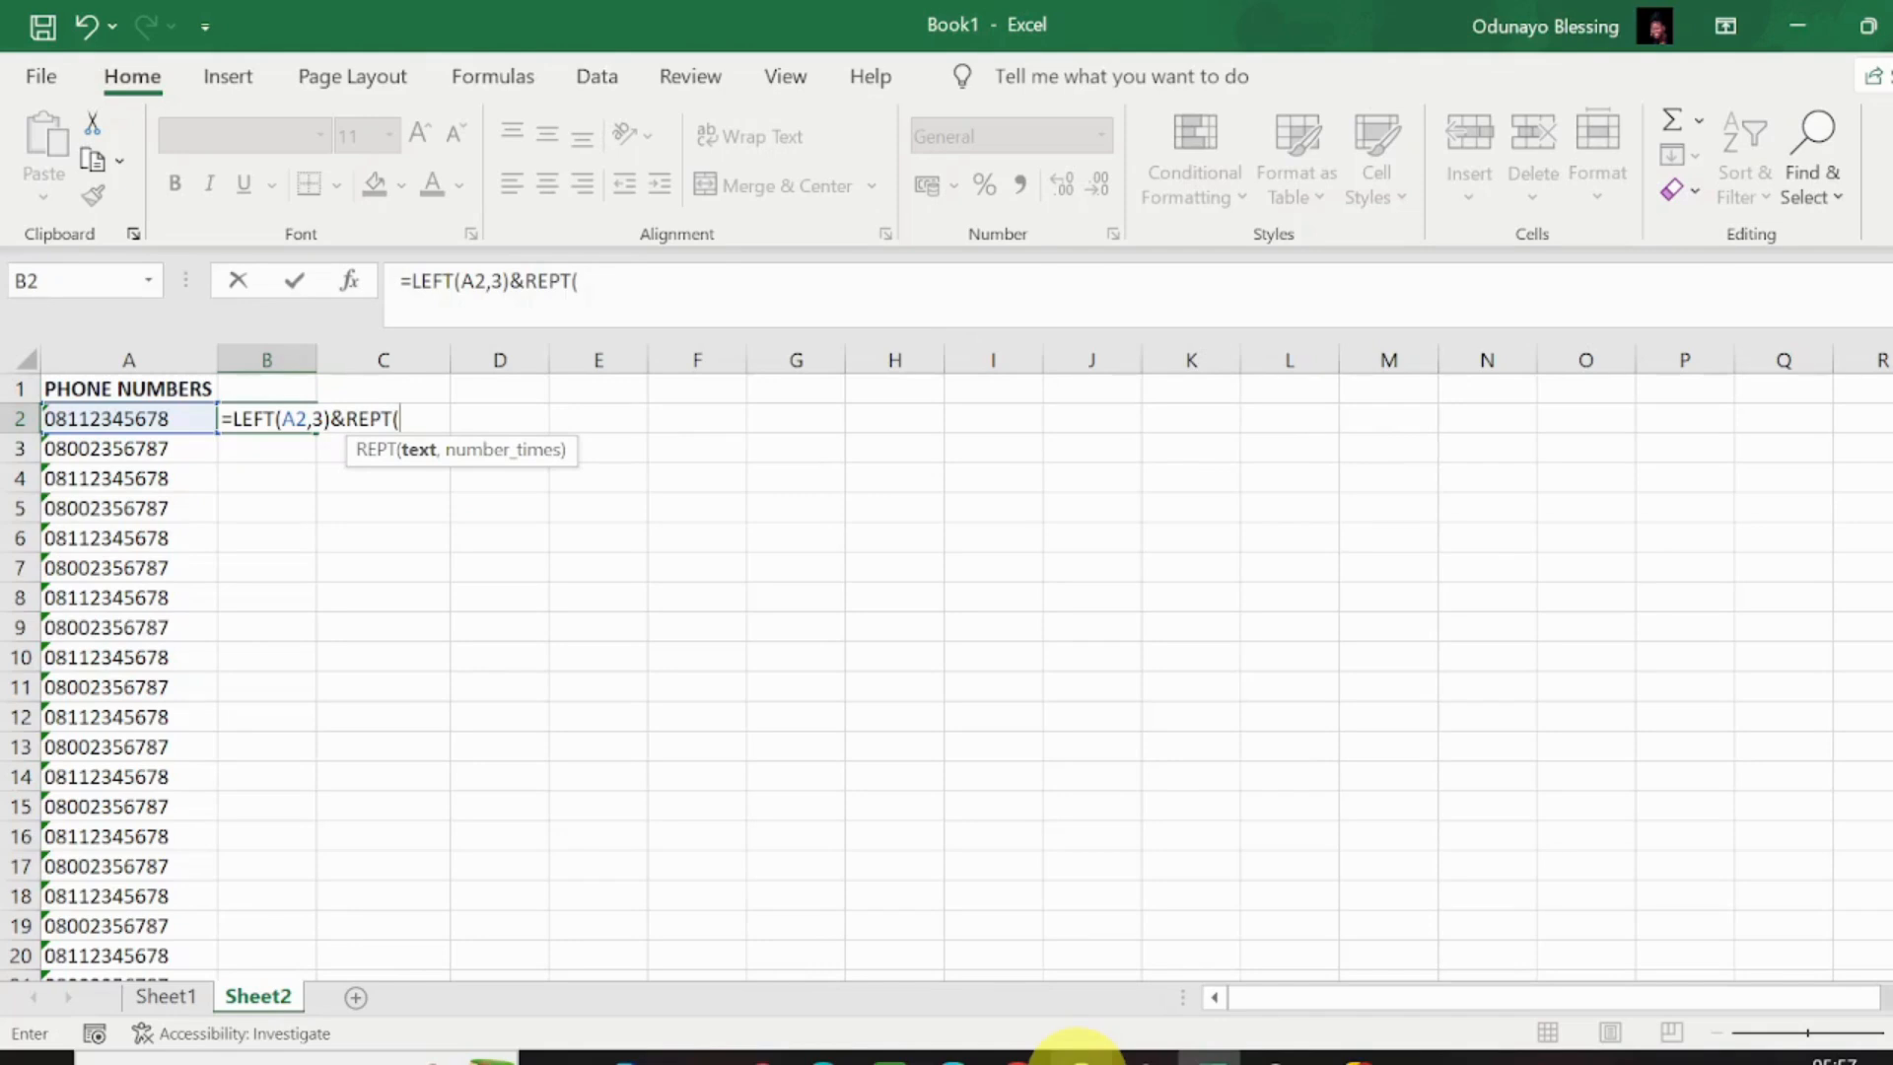
type("\"*\",")
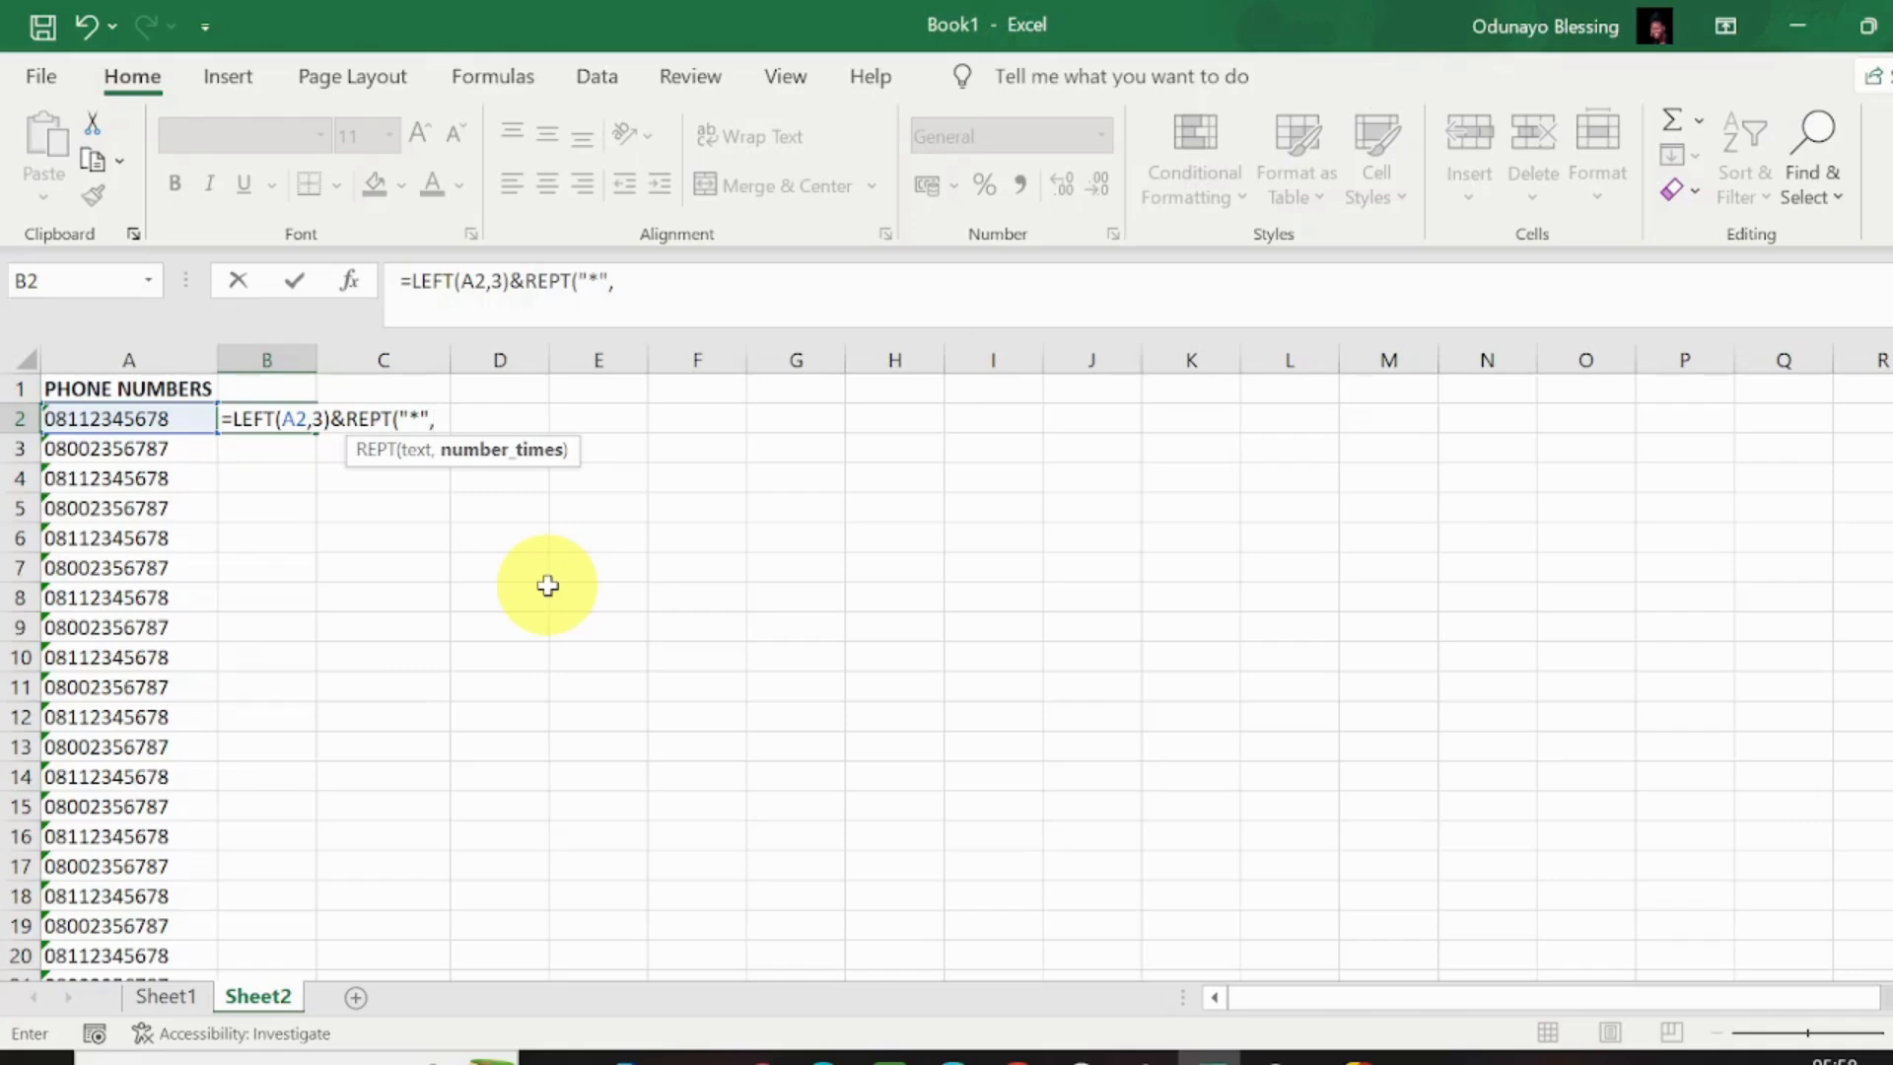
type("LE")
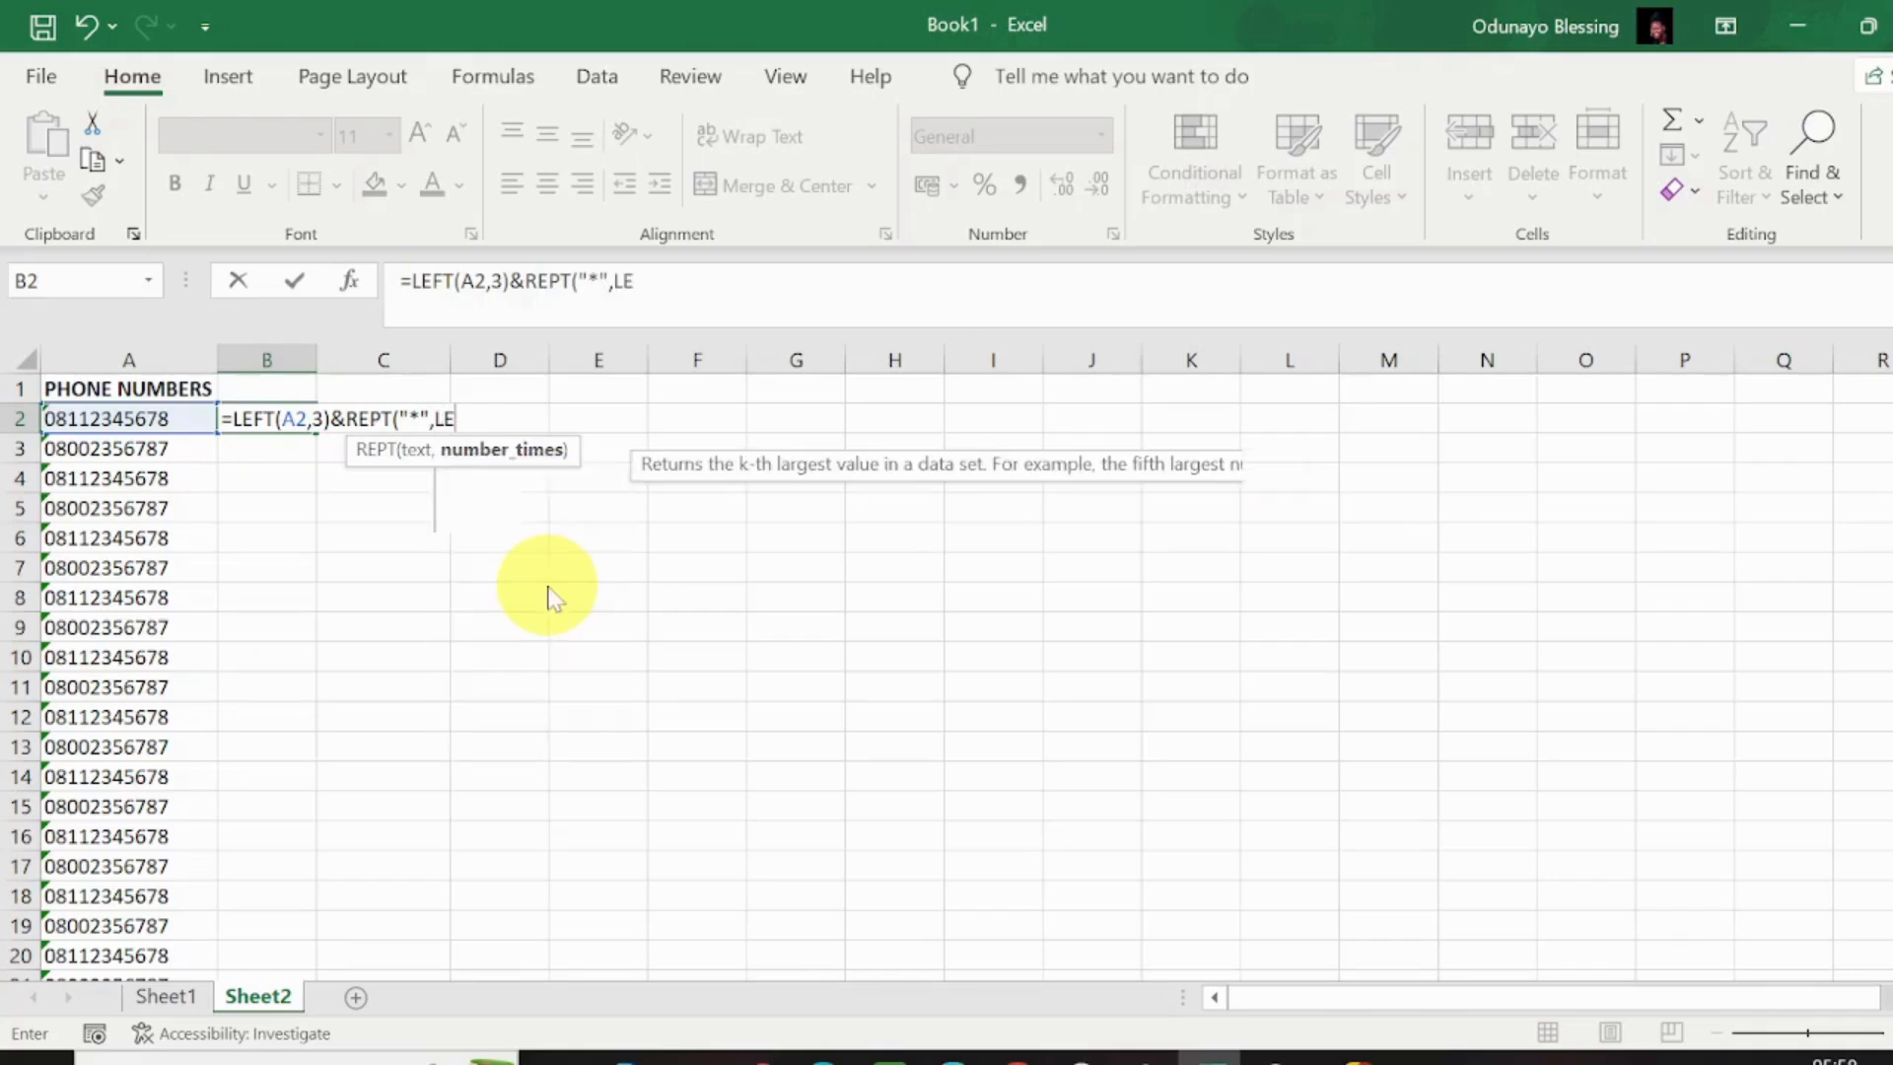
type("N")
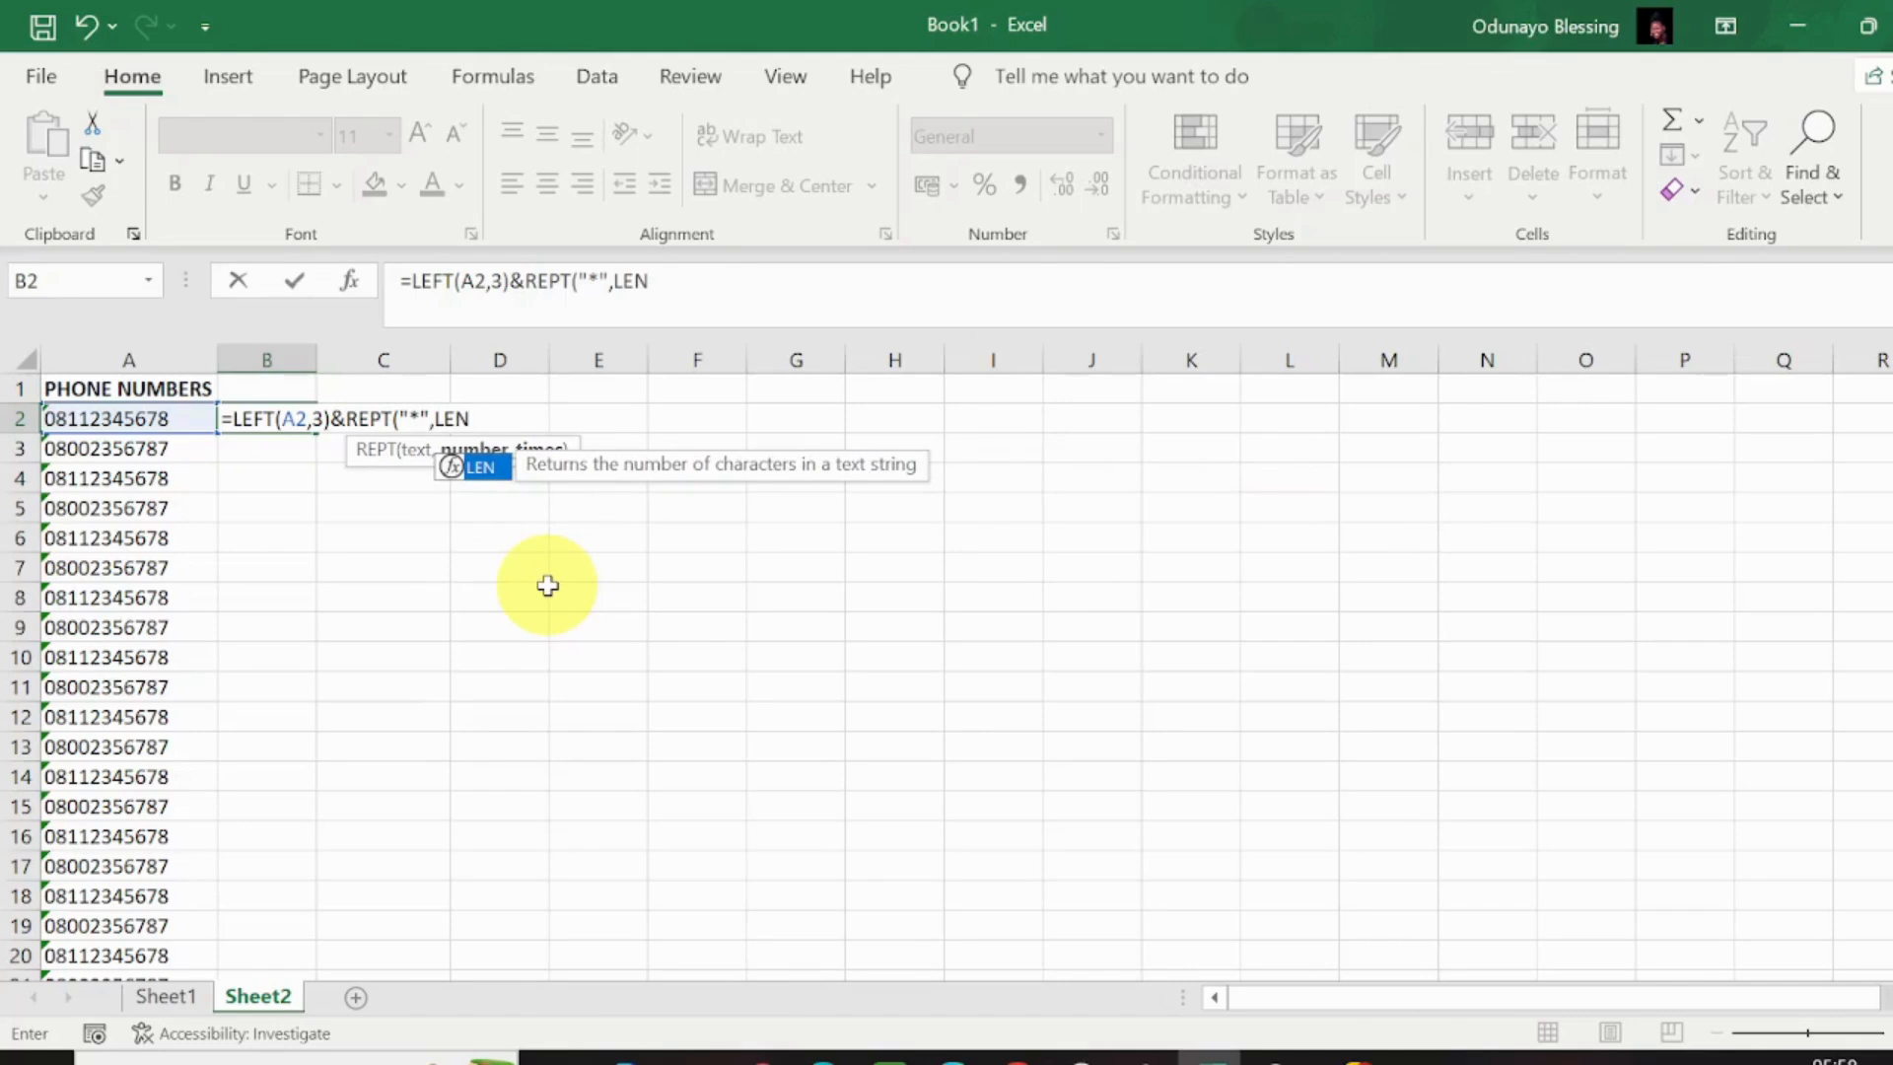
type("(")
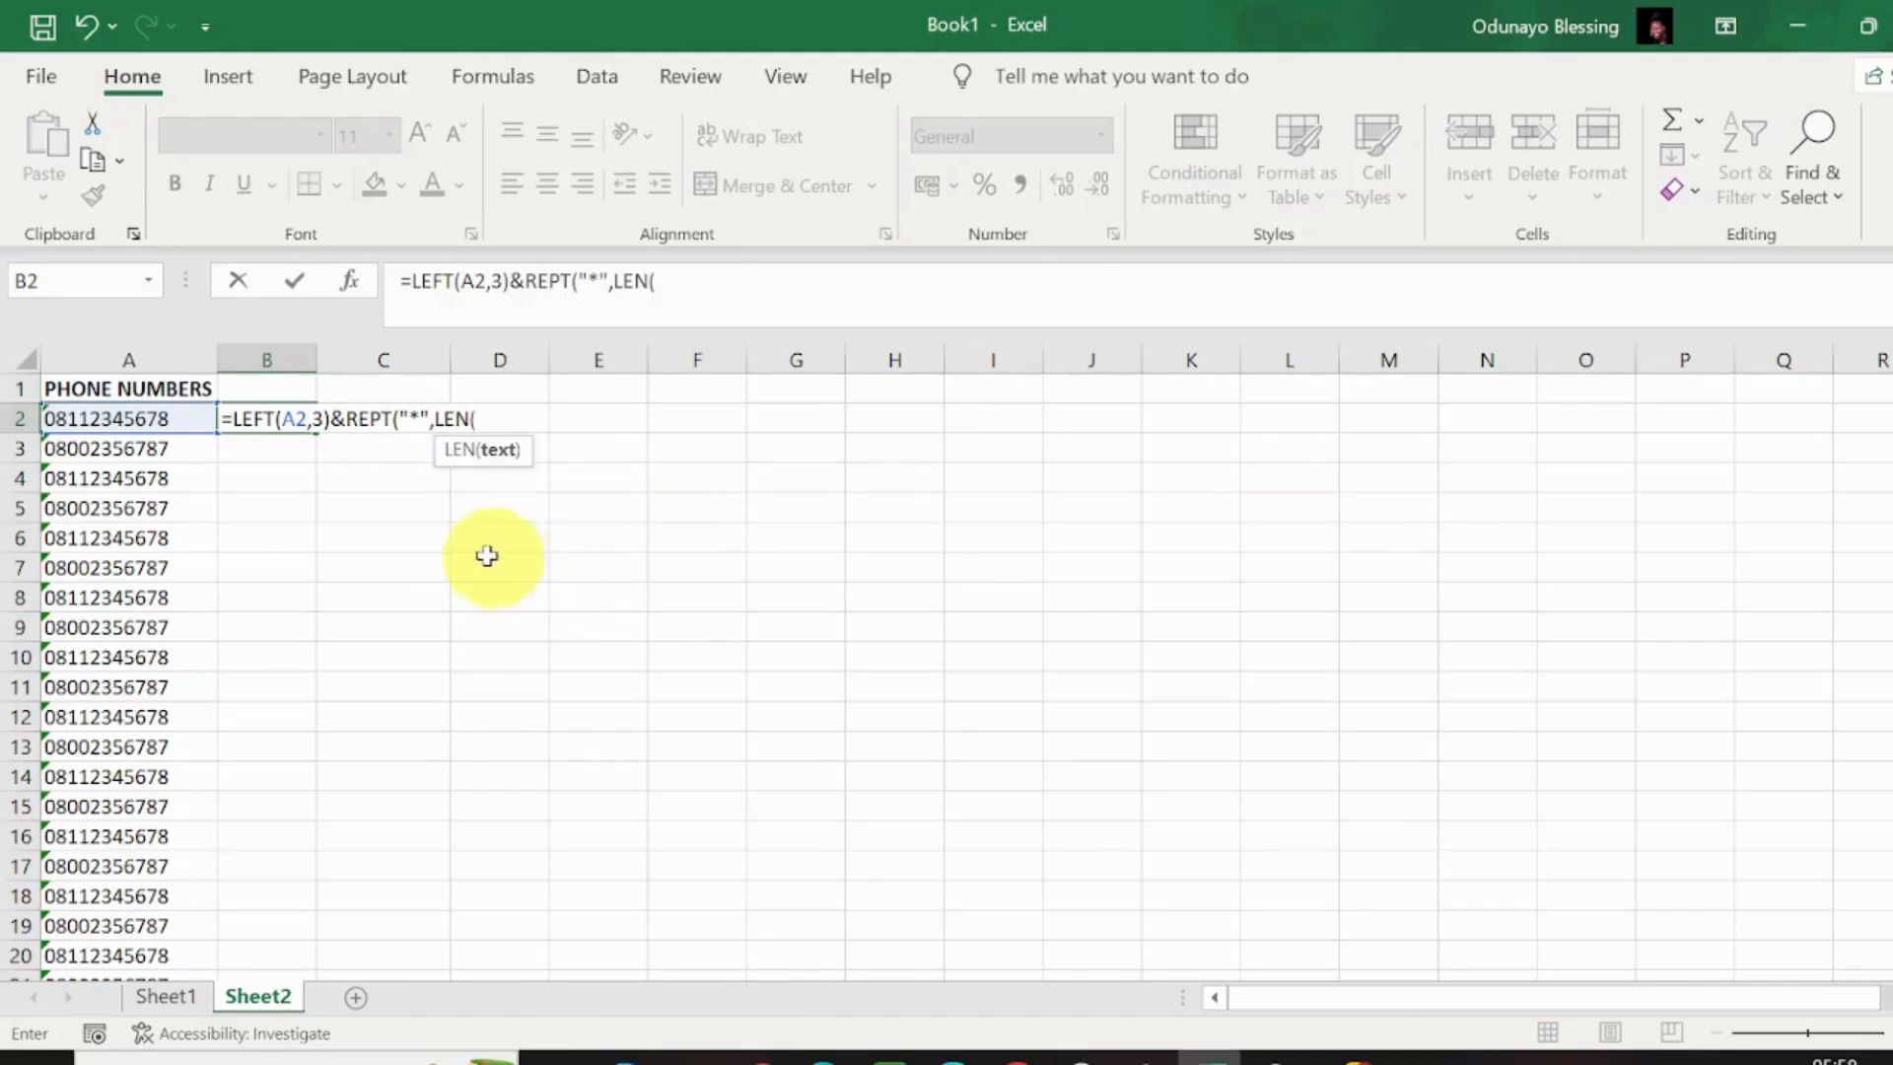
type("A")
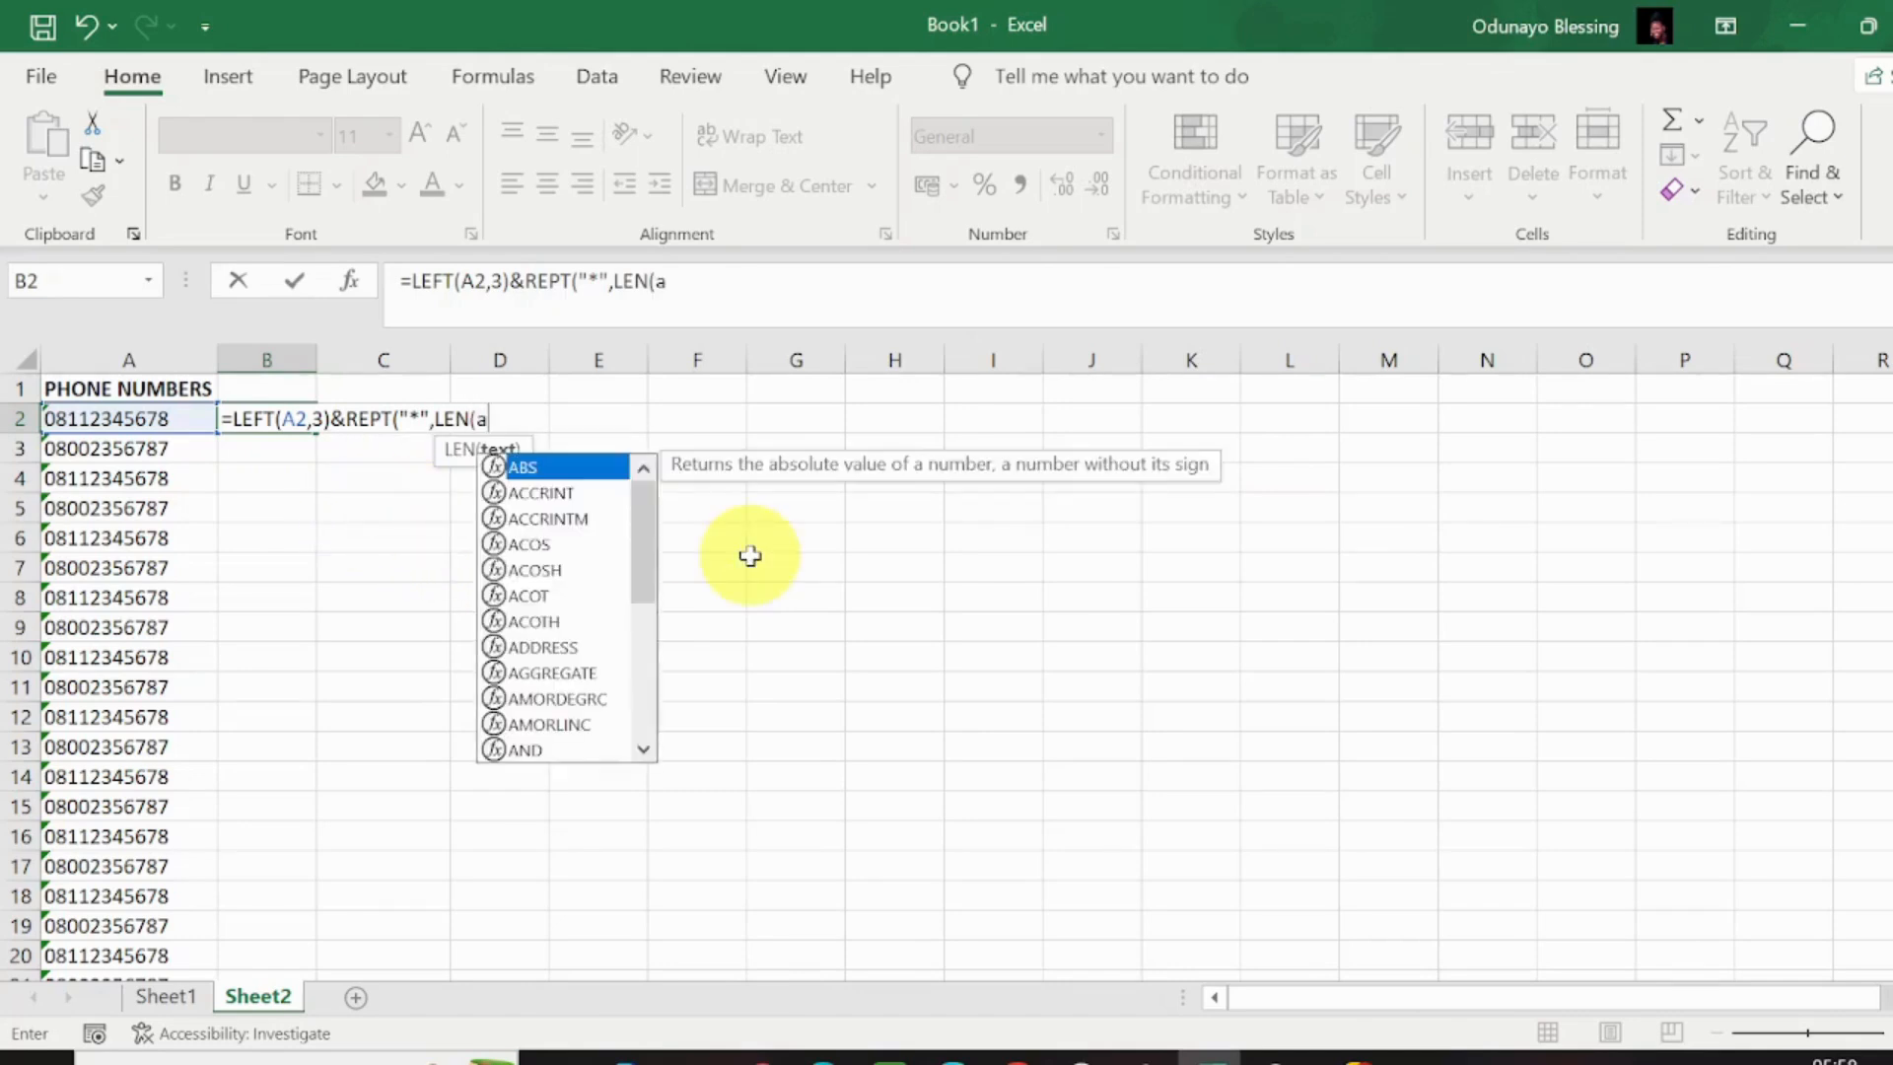
key("BackSpace")
type("A2")
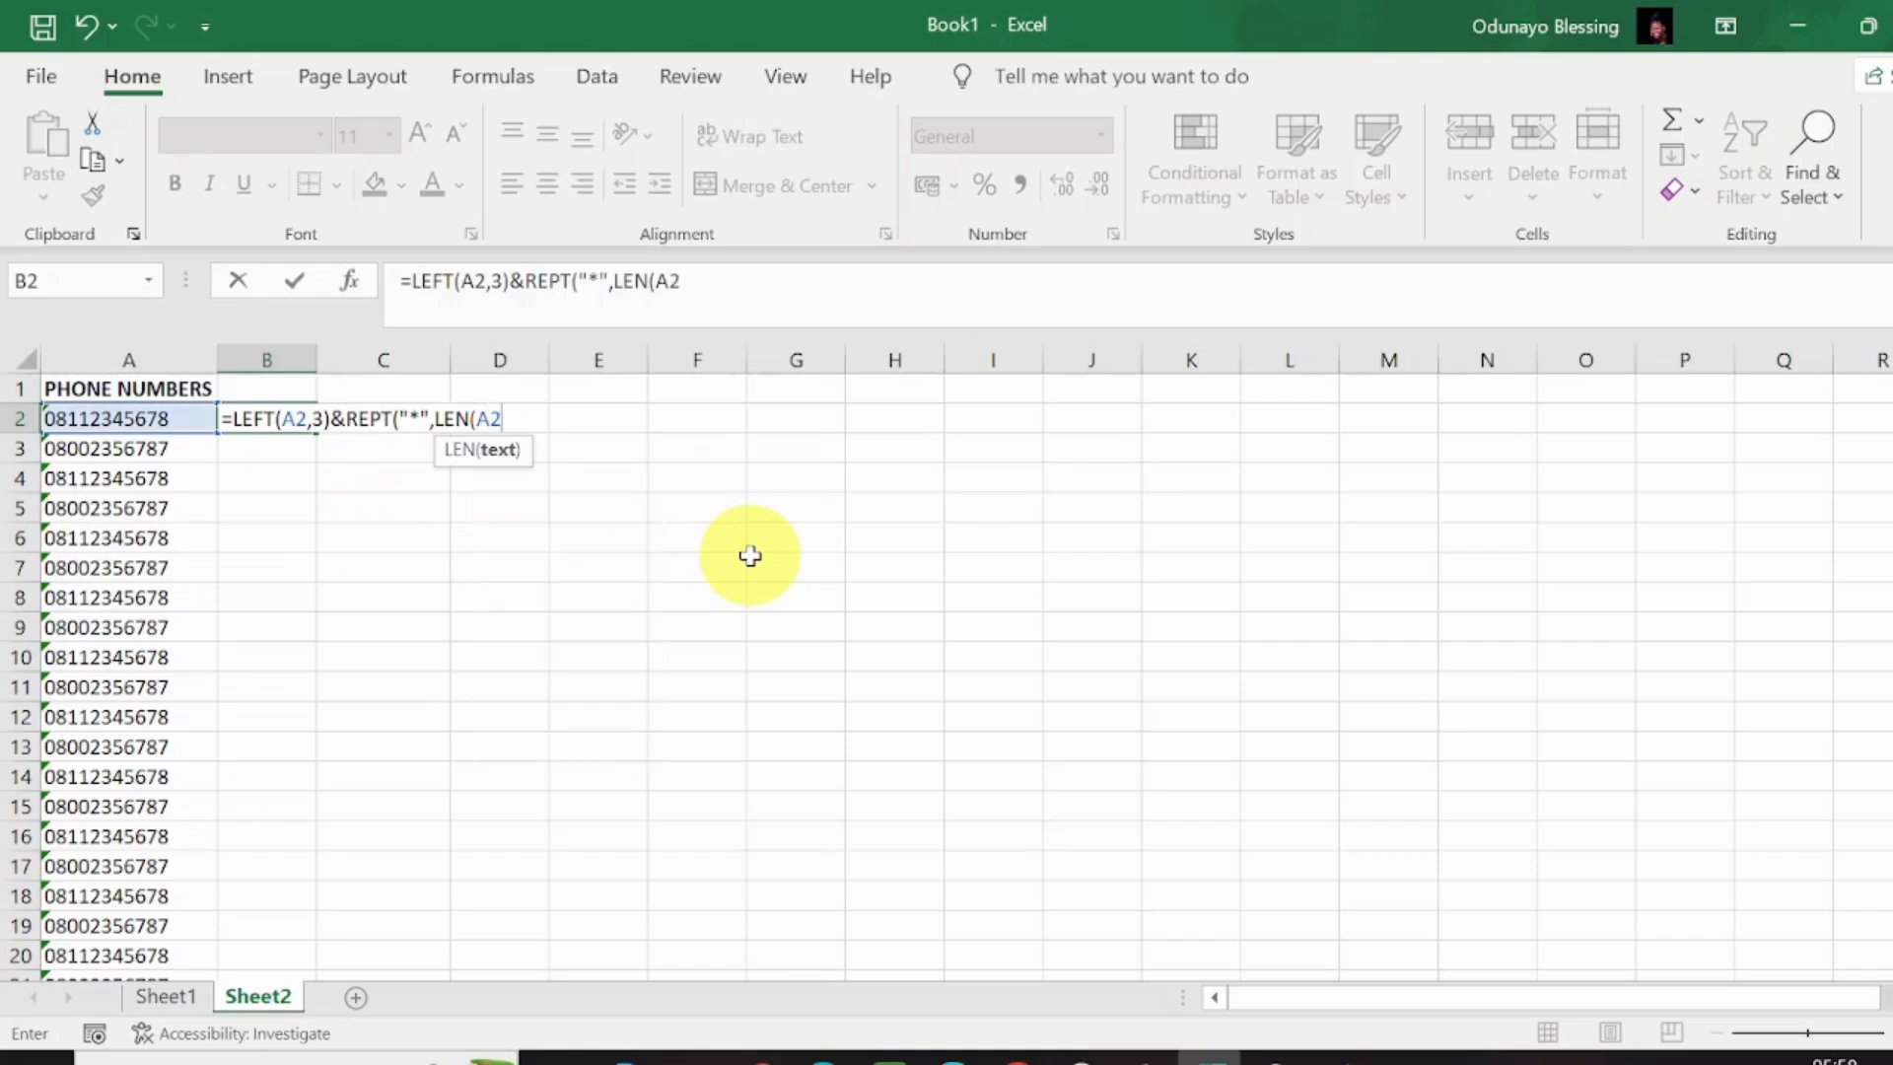
type(",")
key("BackSpace")
type(")-")
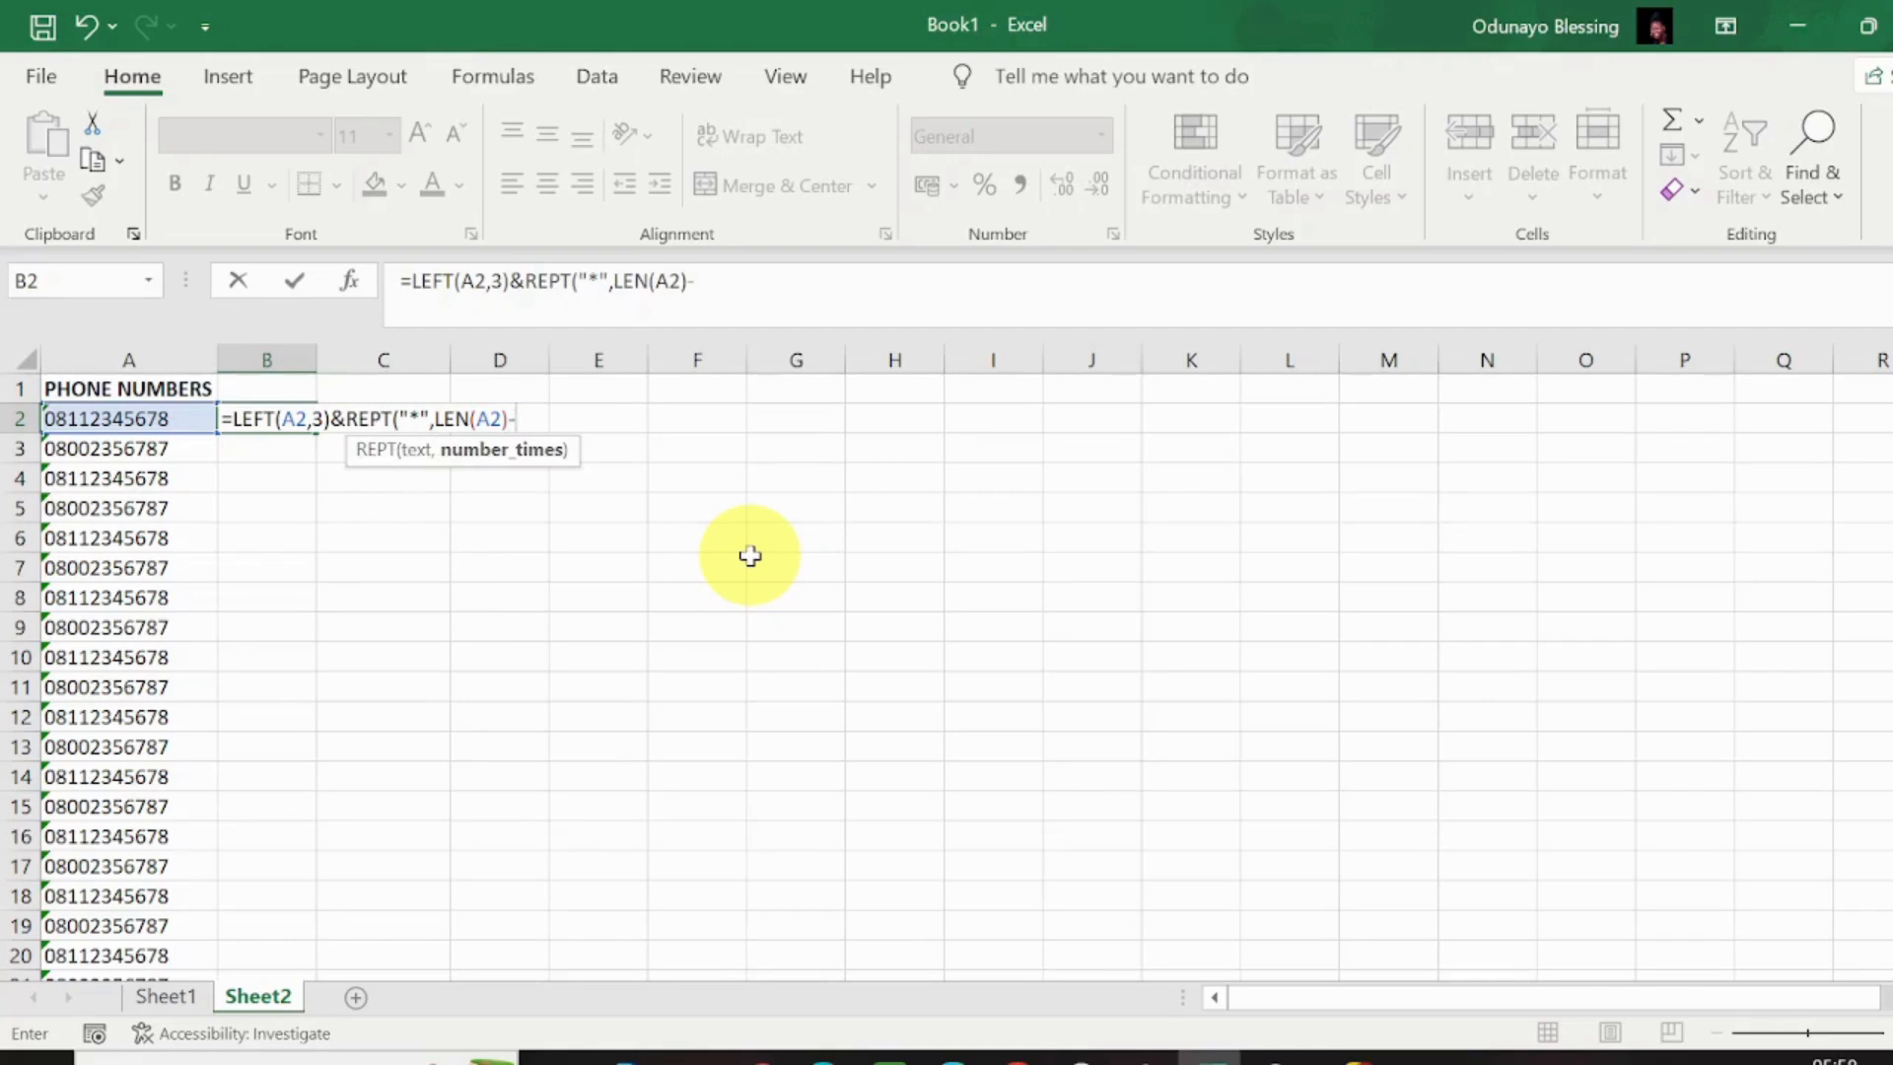
type("7)")
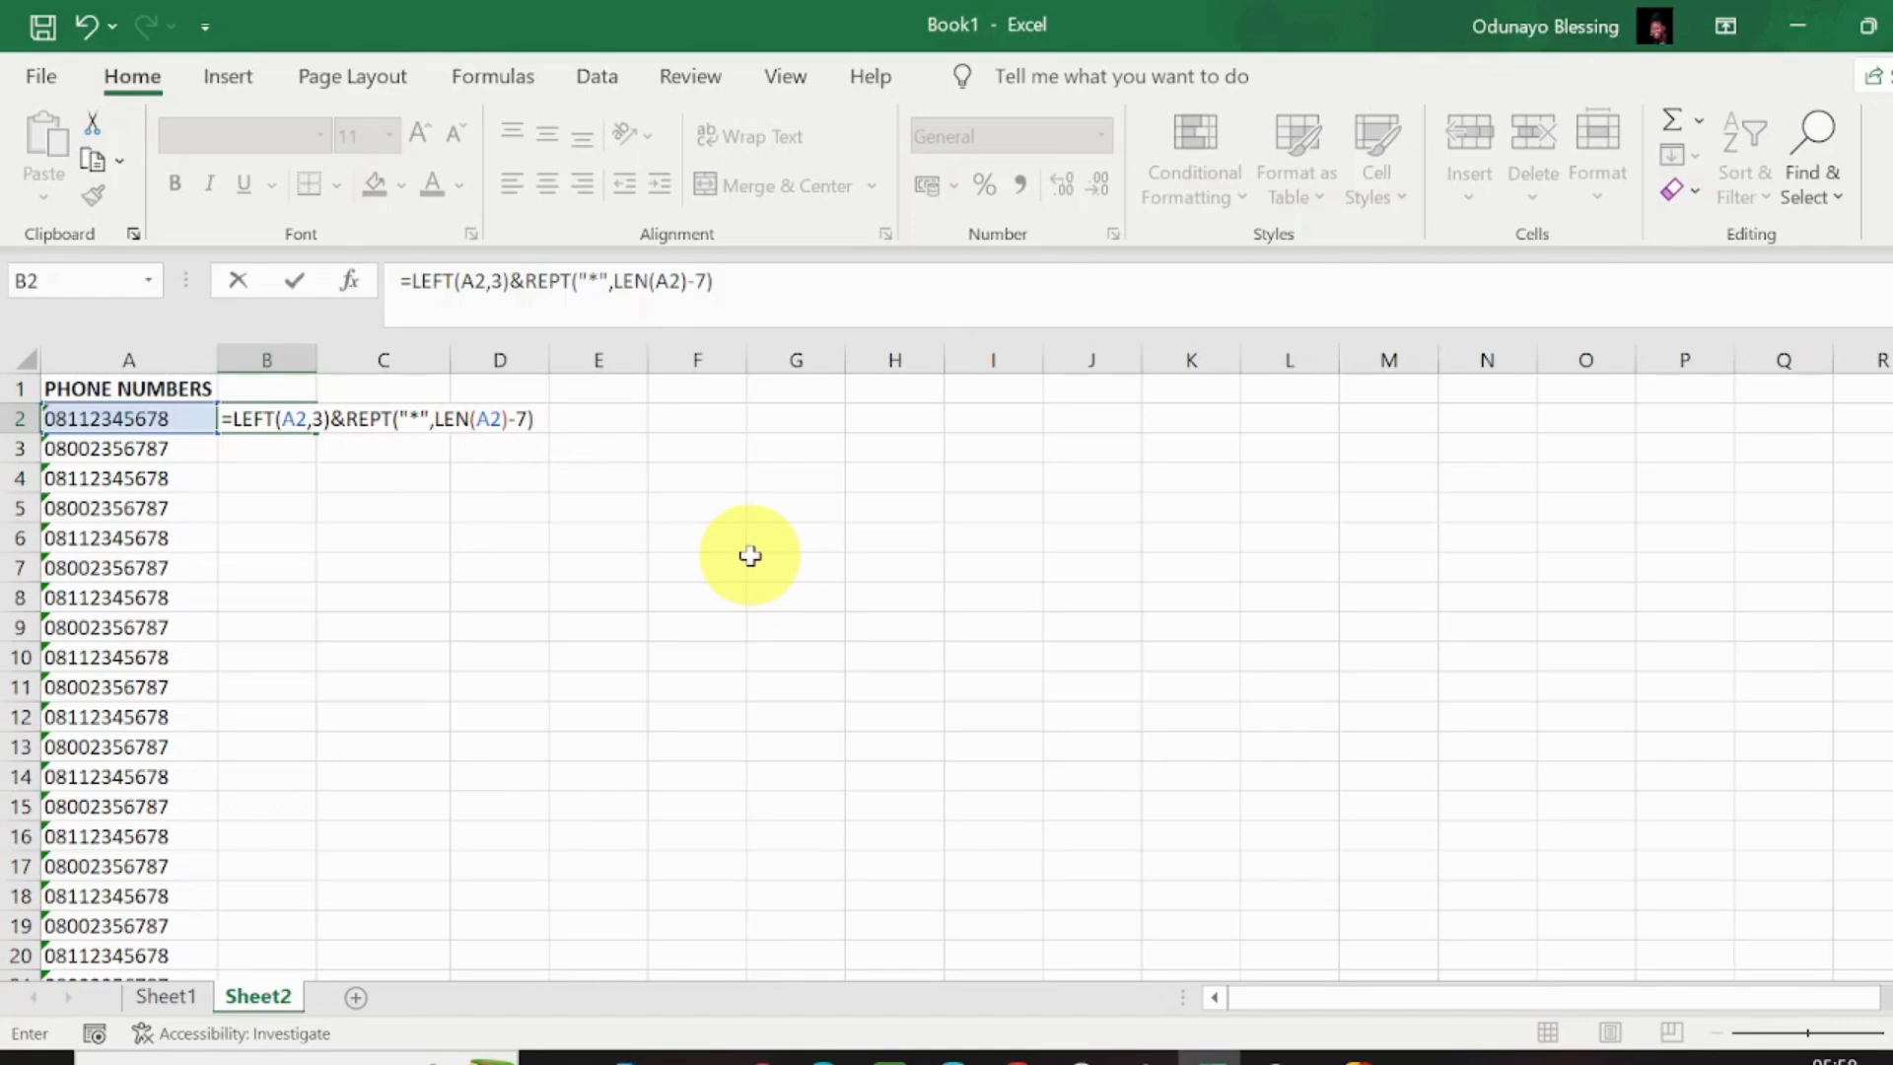
Complete the B2 formula with &RIGHT(A2,2) to add the last two digits, and enter it
type("&")
type("RIGHT")
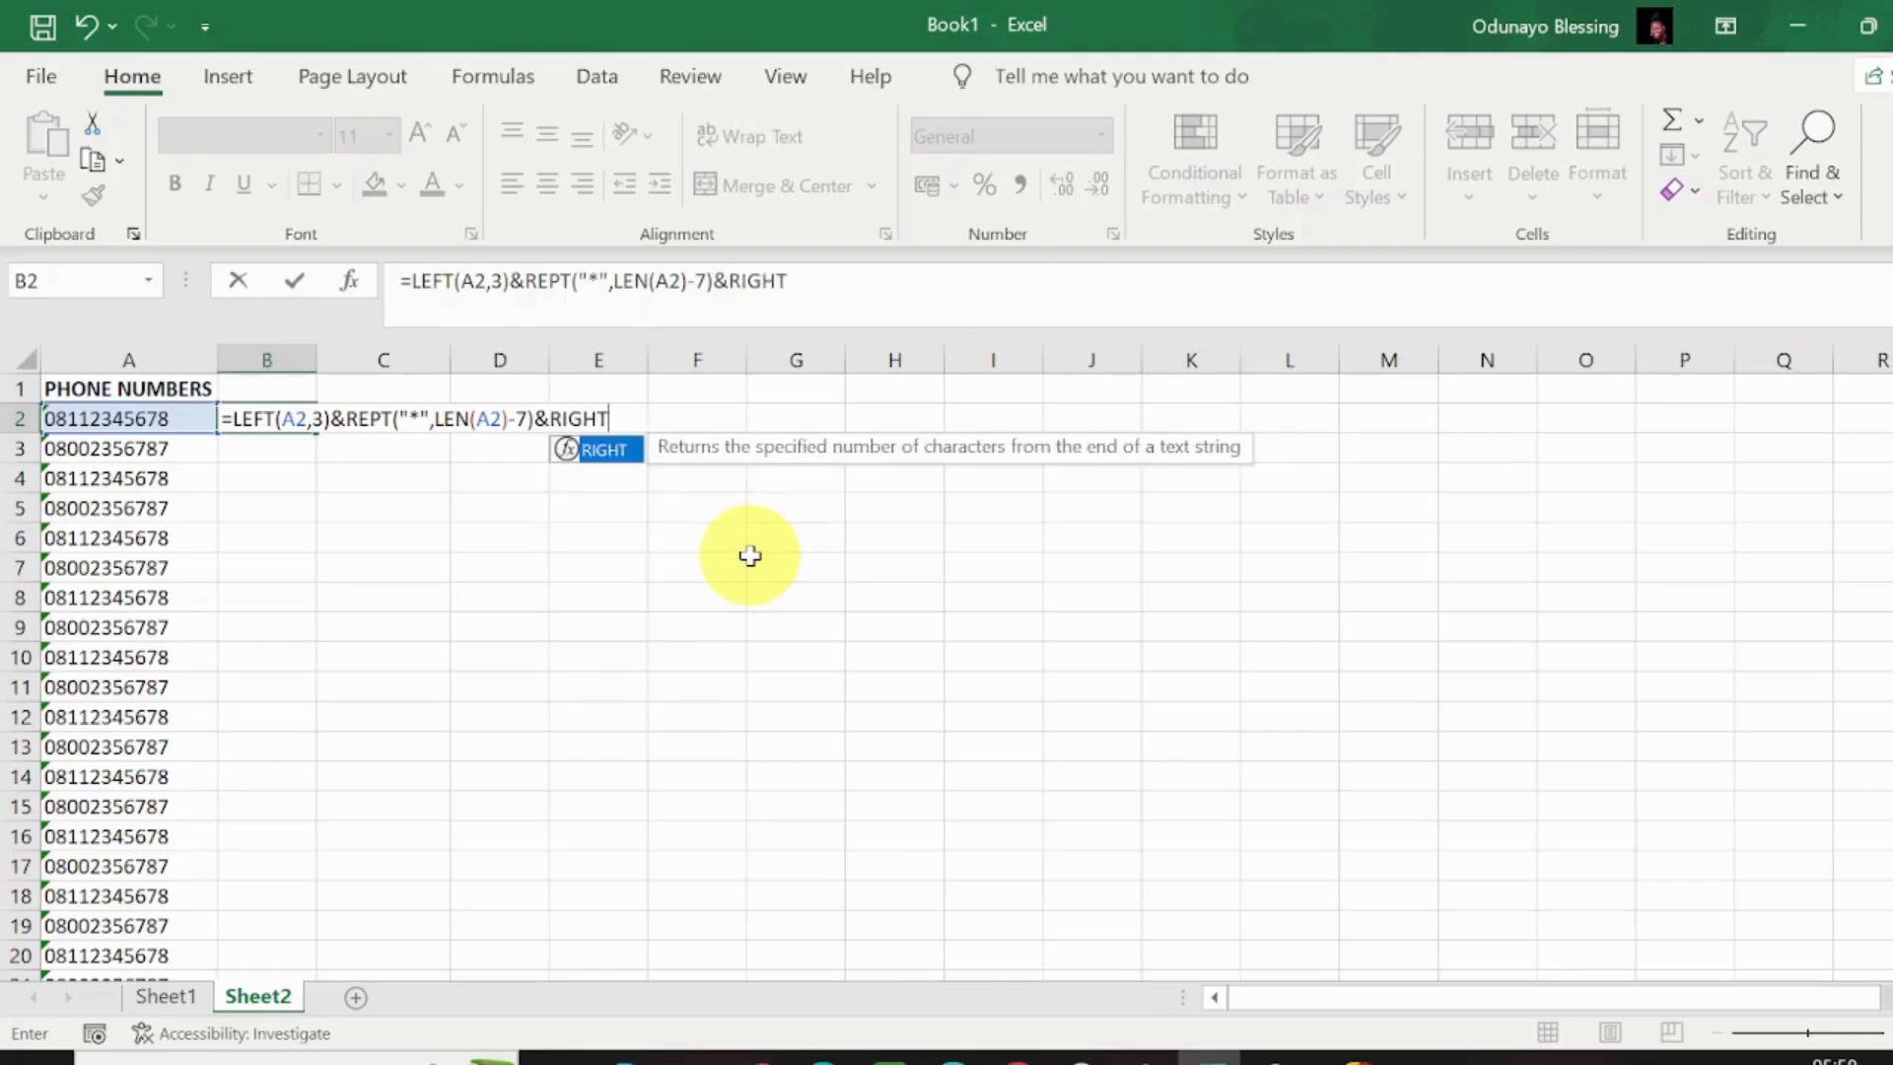
type("(")
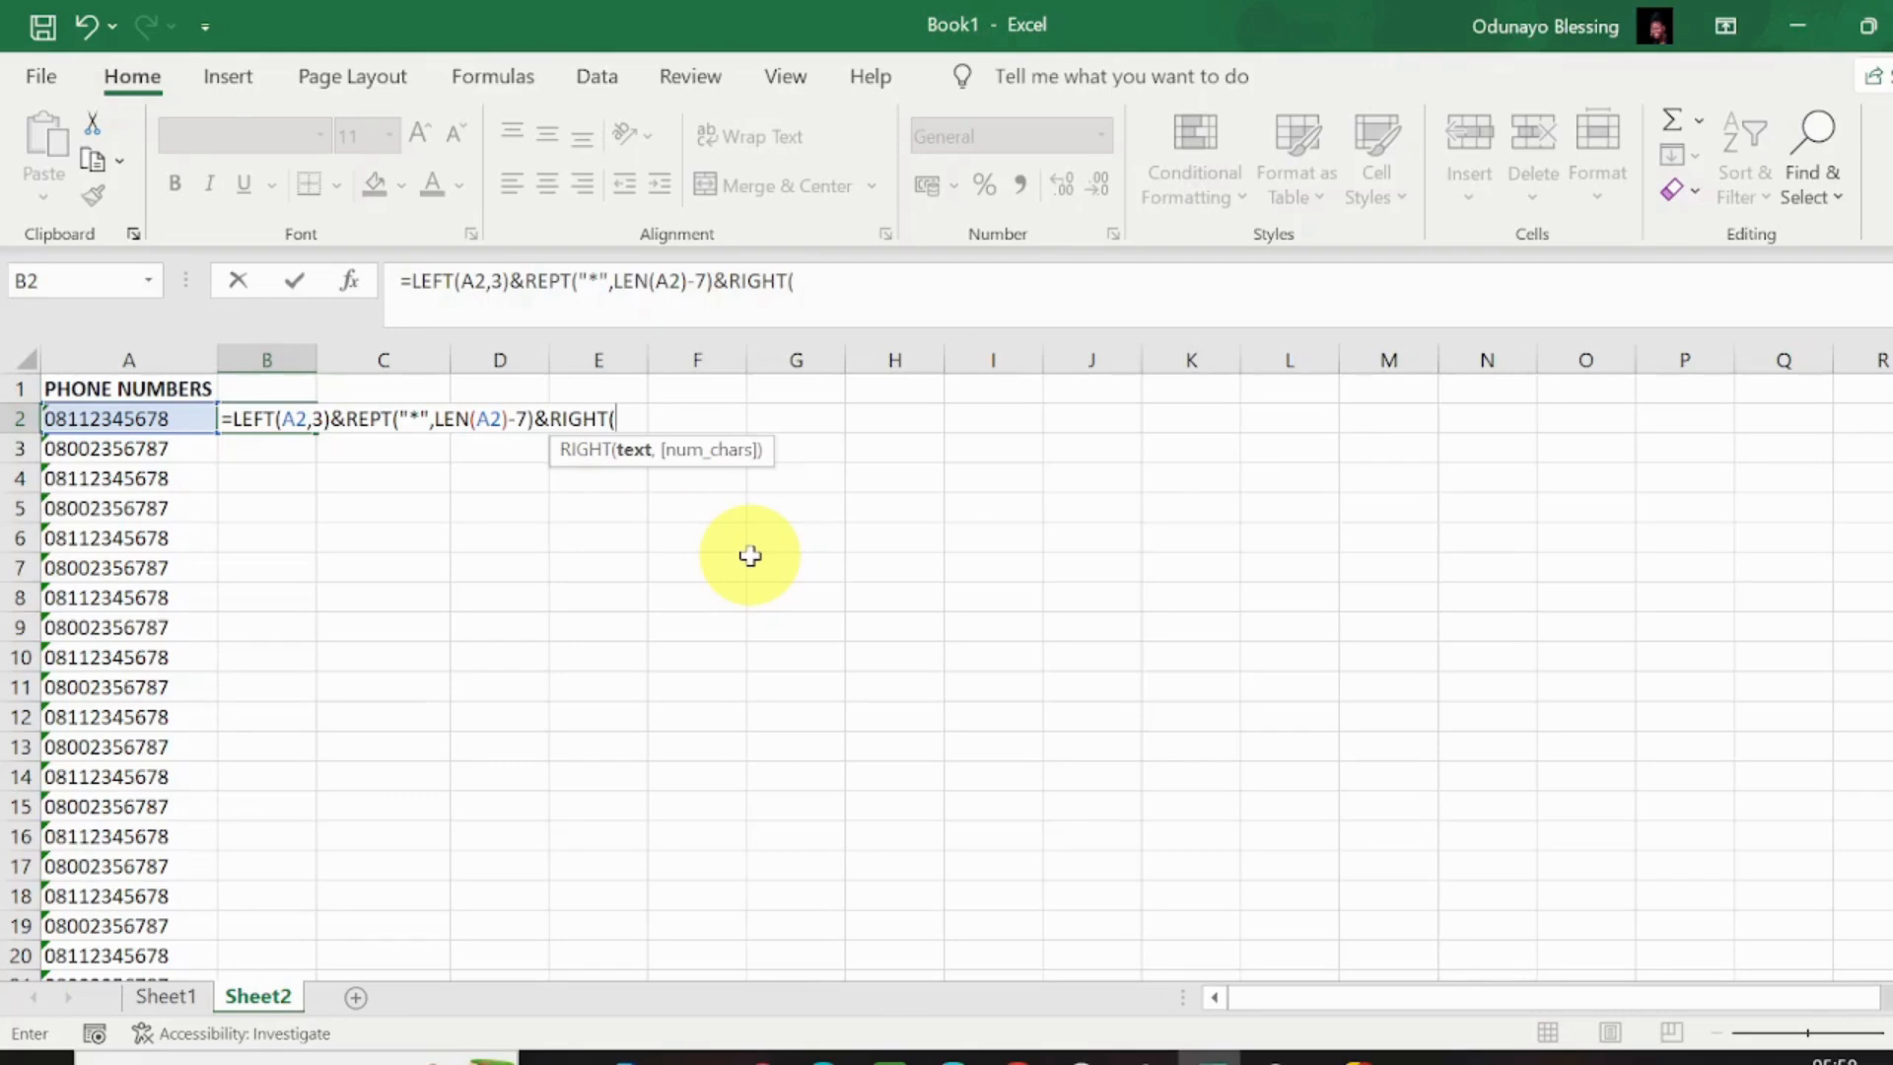
type("A2,")
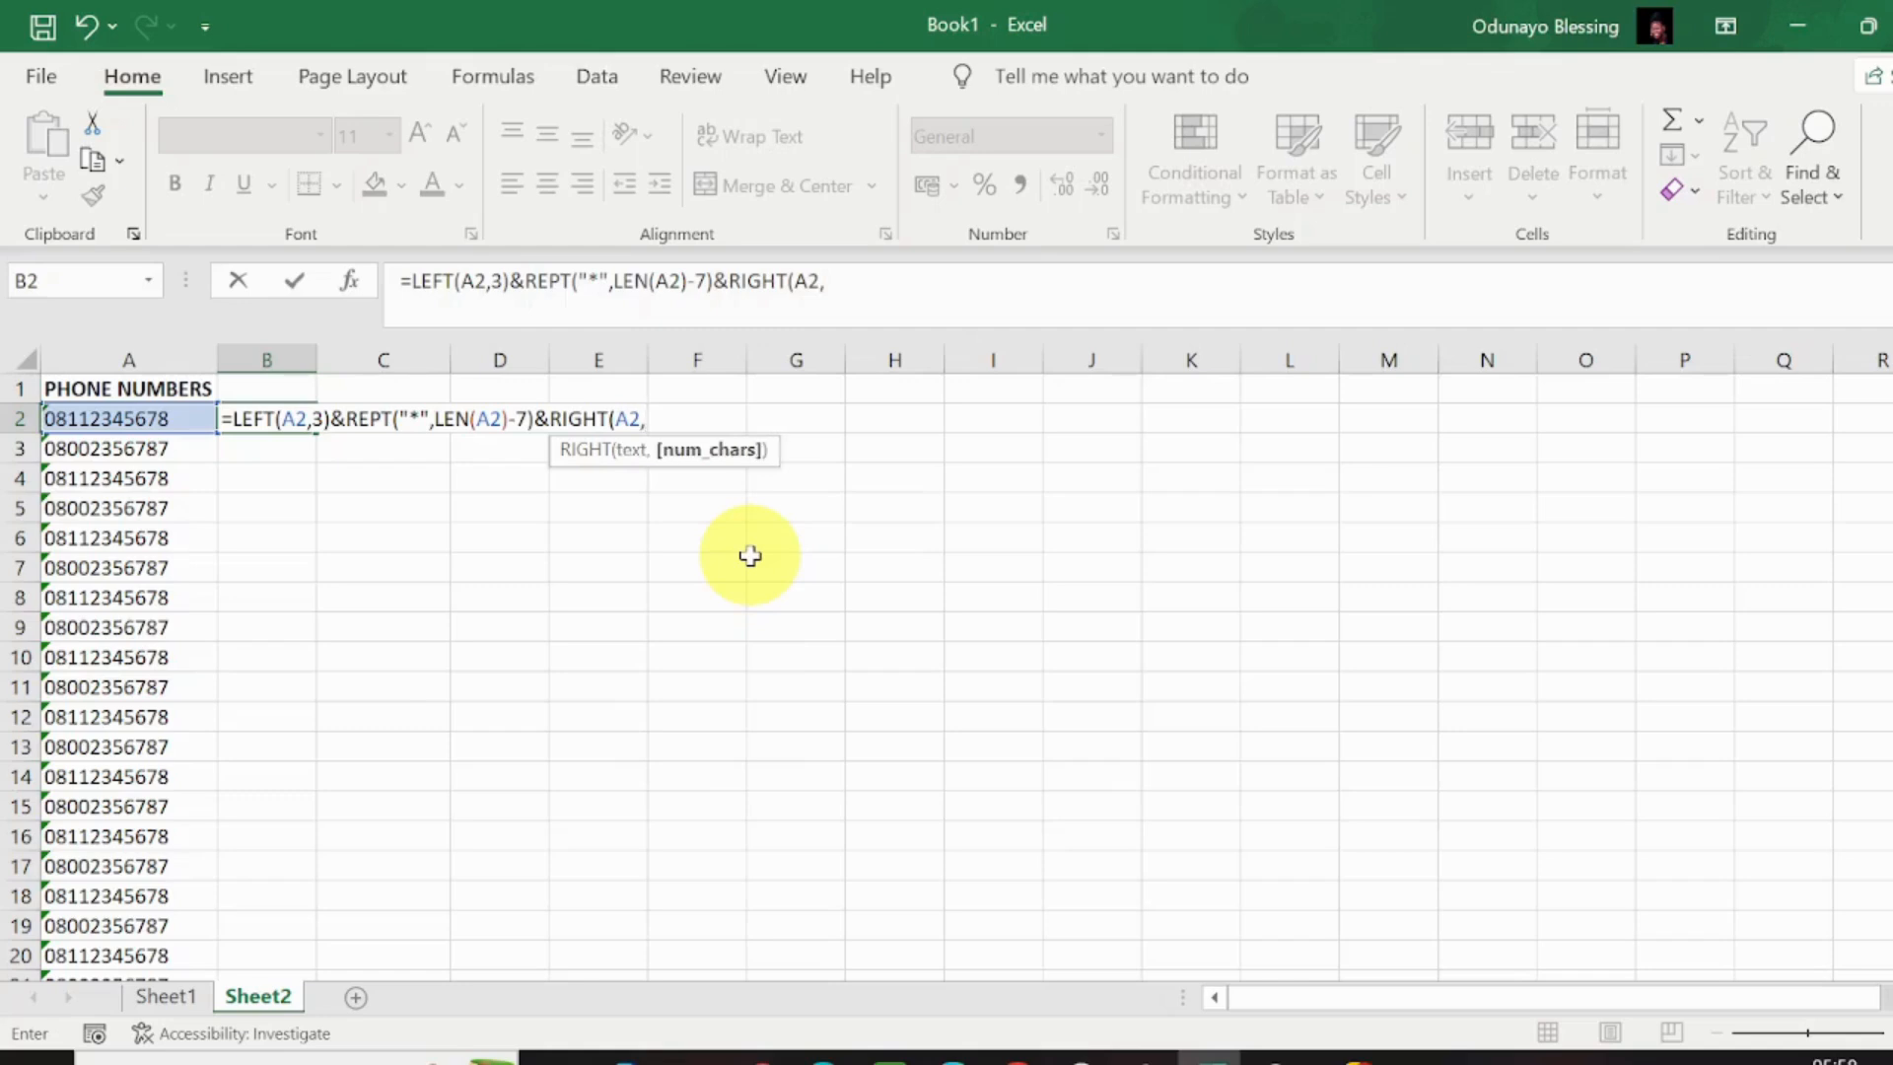
type("2)")
key("Return")
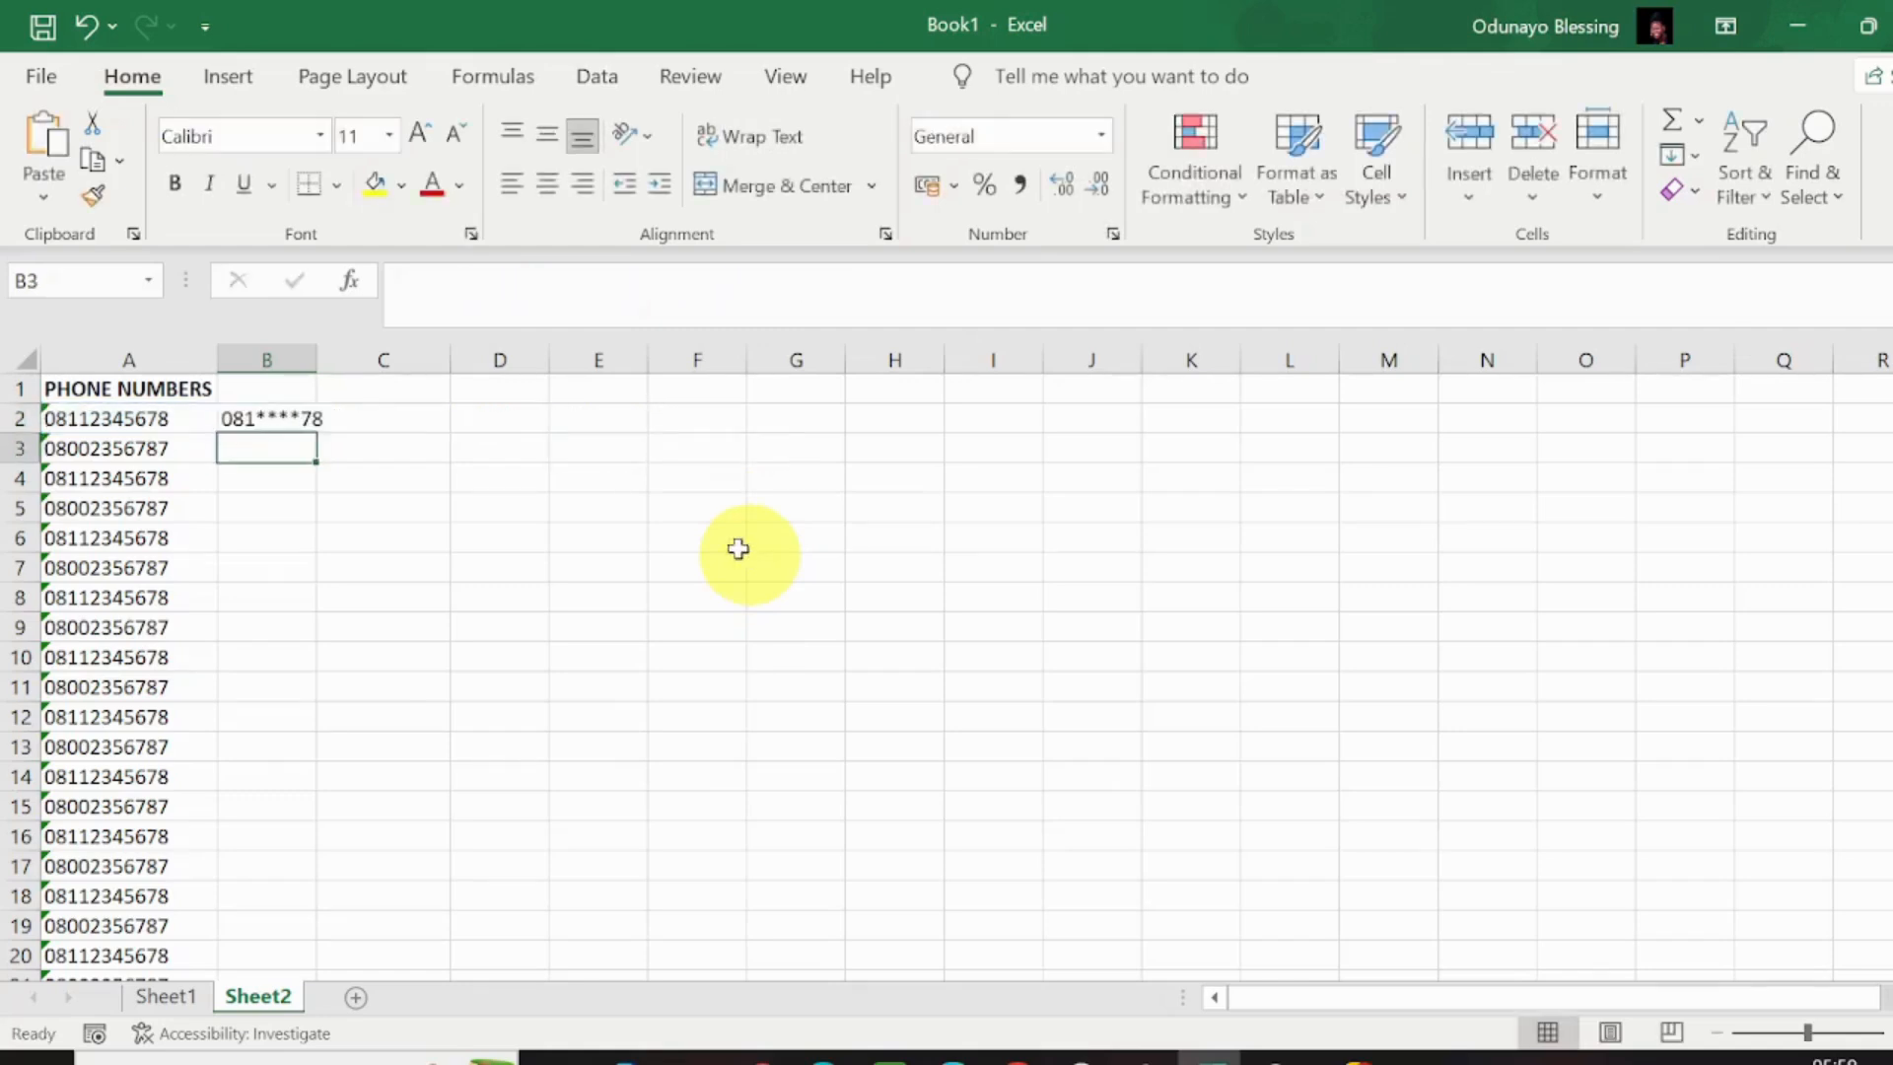
Change the number subtracted from LEN(A2) in the B2 formula to 5 and widen column B to fit the masked number
left_click_drag(318, 359, 328, 360)
left_click(275, 418)
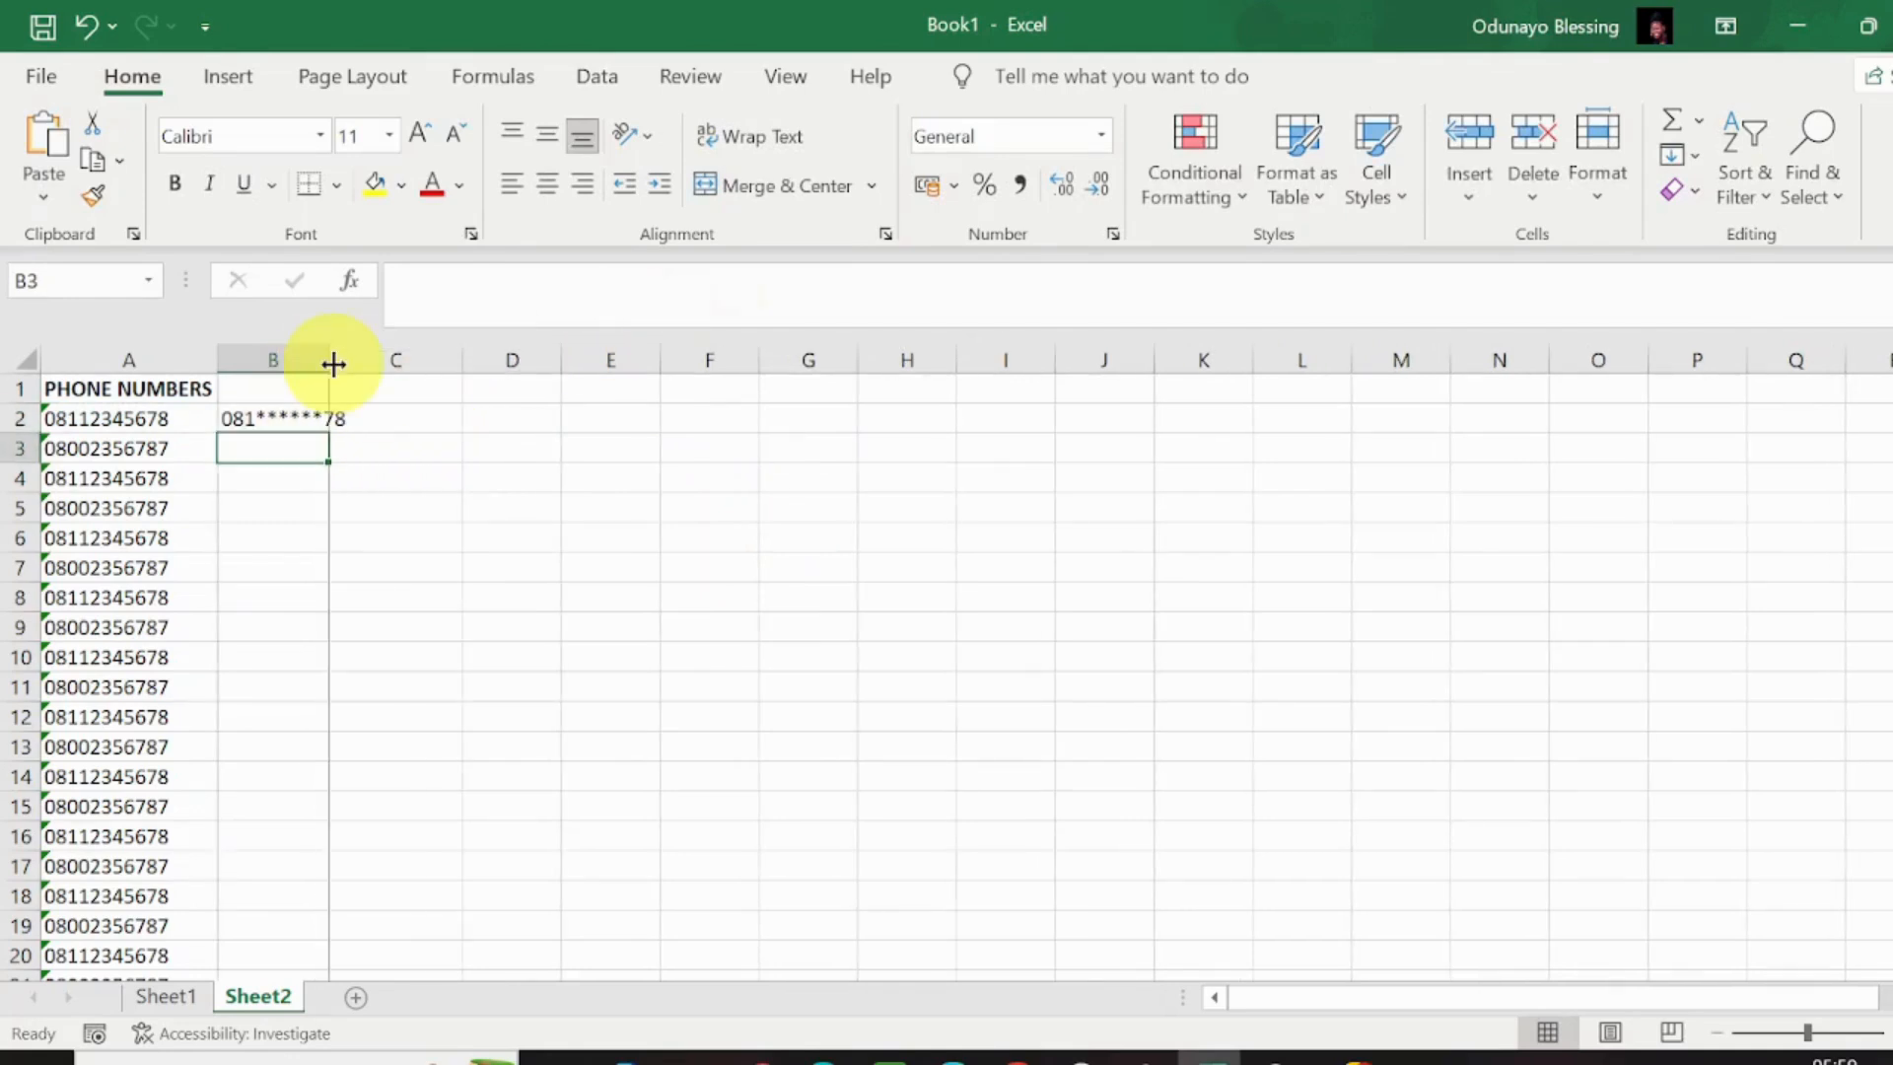
left_click_drag(333, 363, 353, 364)
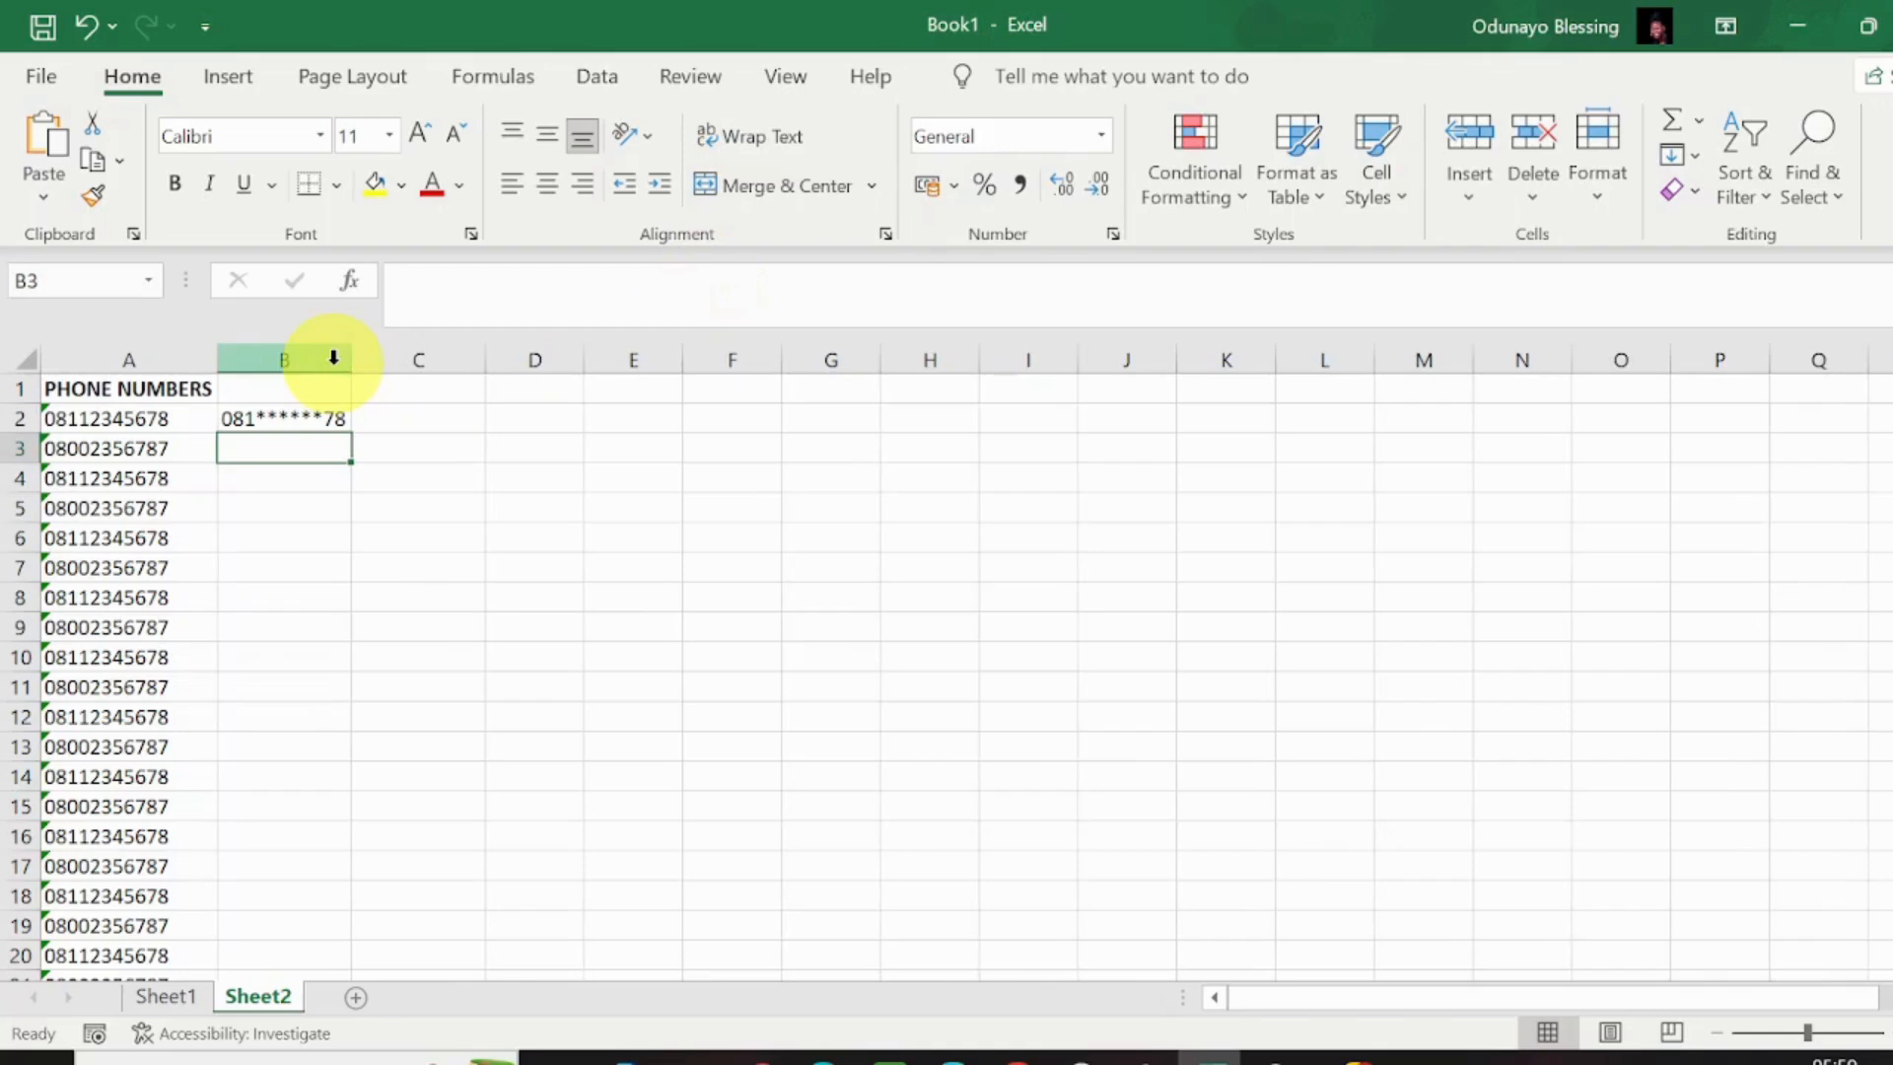
Fill the B2 masking formula down column B for all the phone numbers
left_click(313, 421)
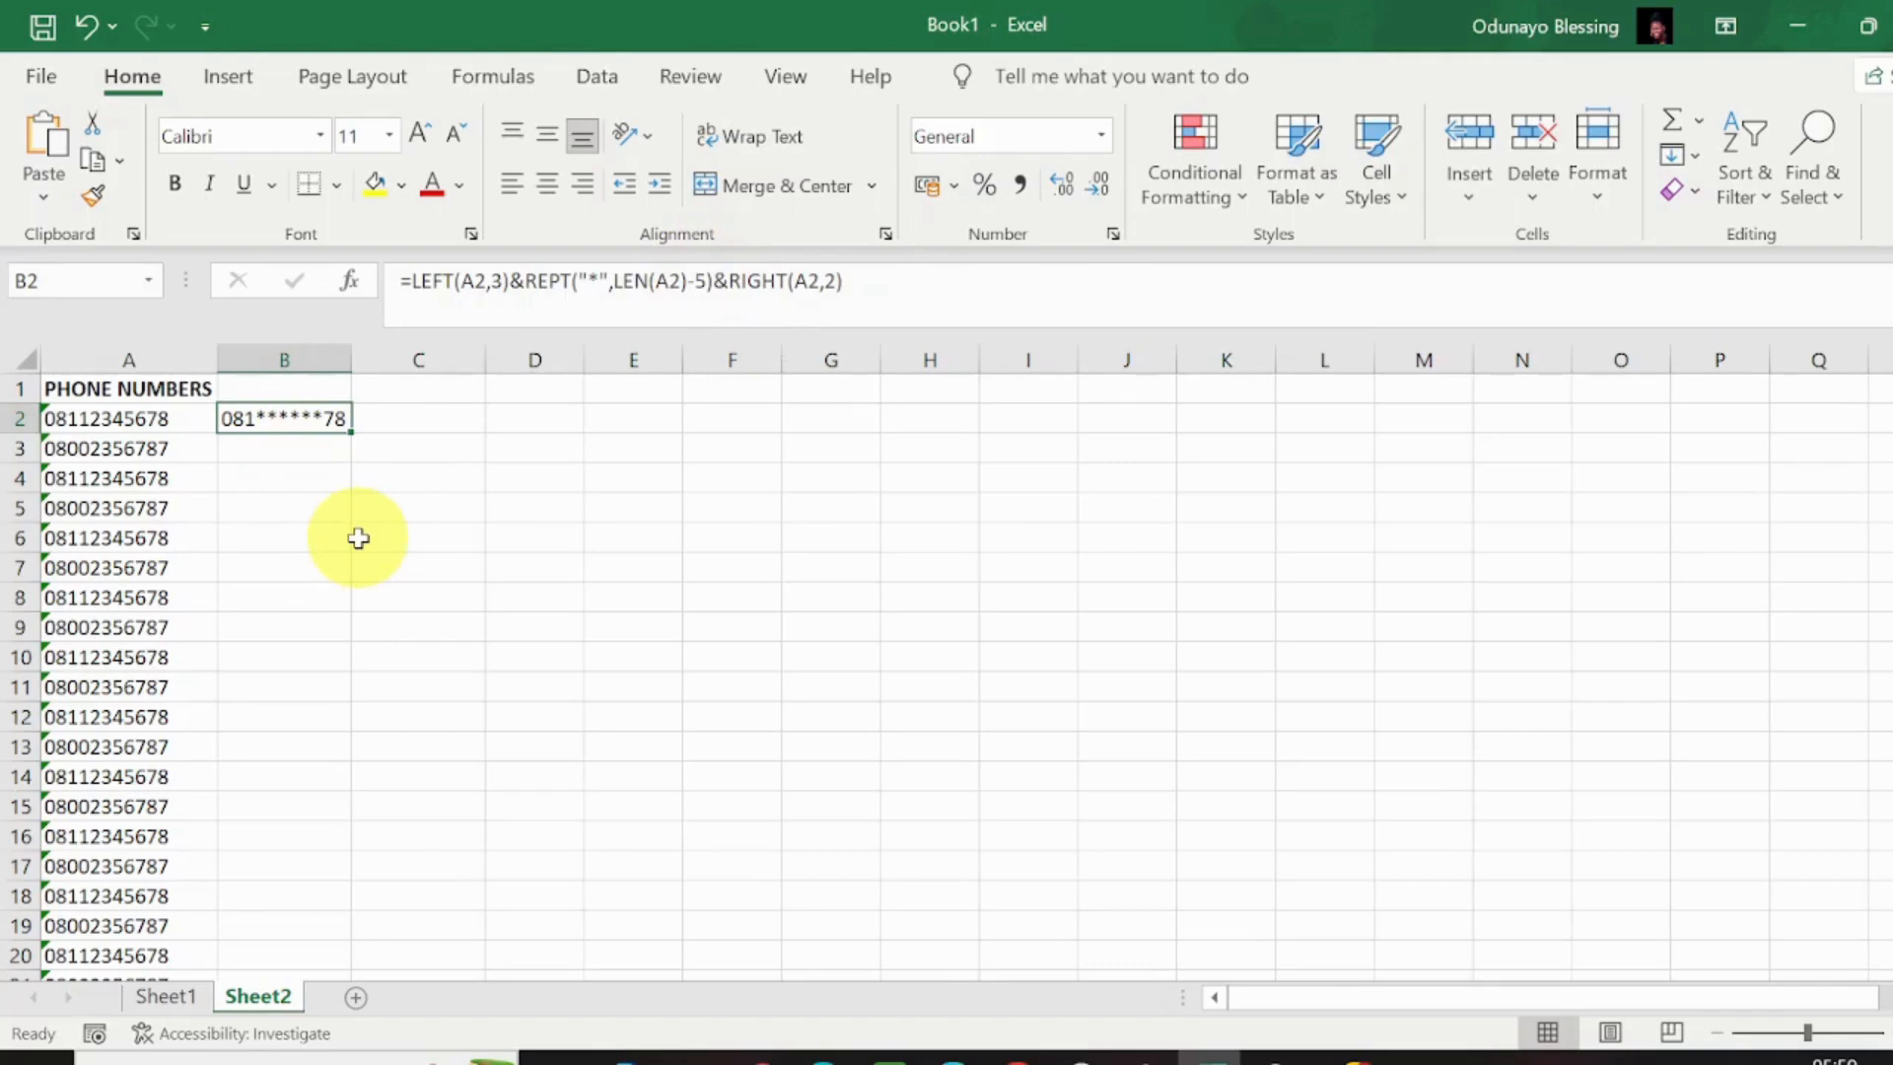
double_click(354, 433)
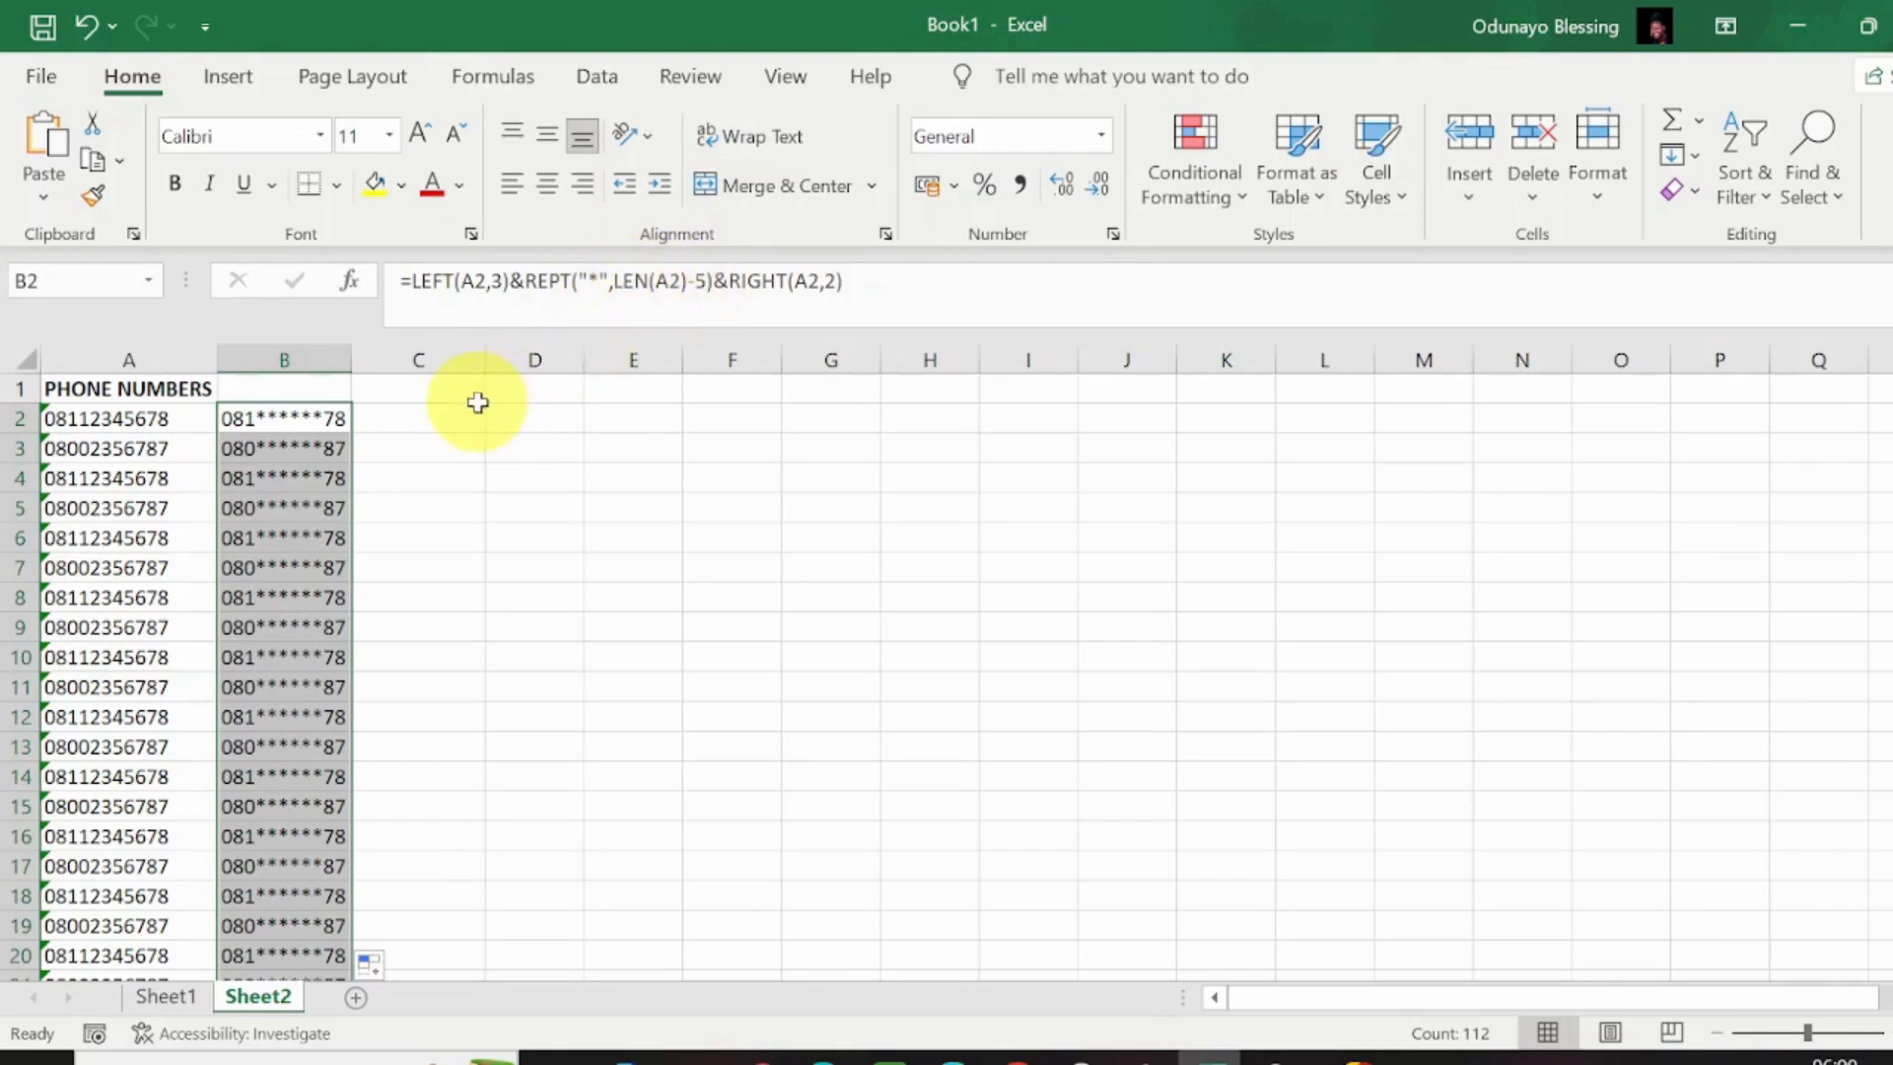
Start an alternative masking formula in C2 with =LEFT(A2,3)& to take the first three digits
left_click(448, 410)
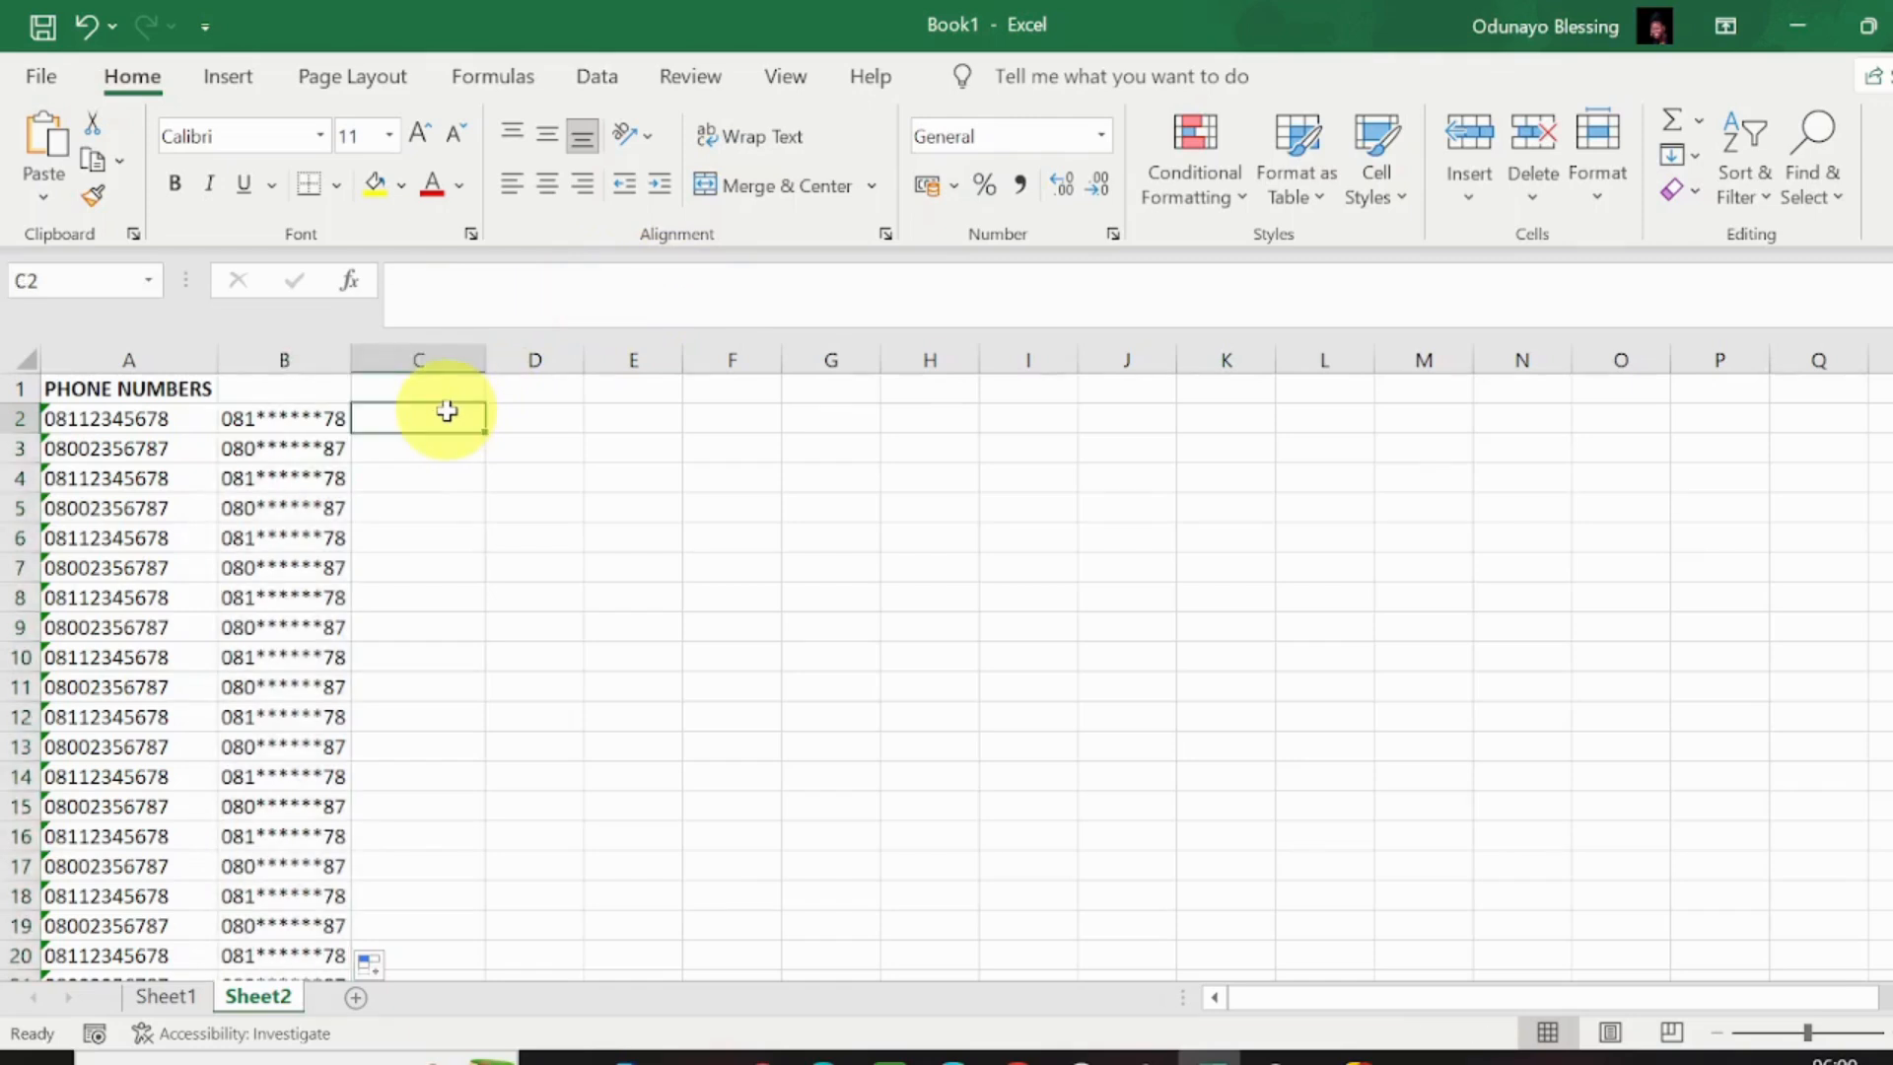
type("=")
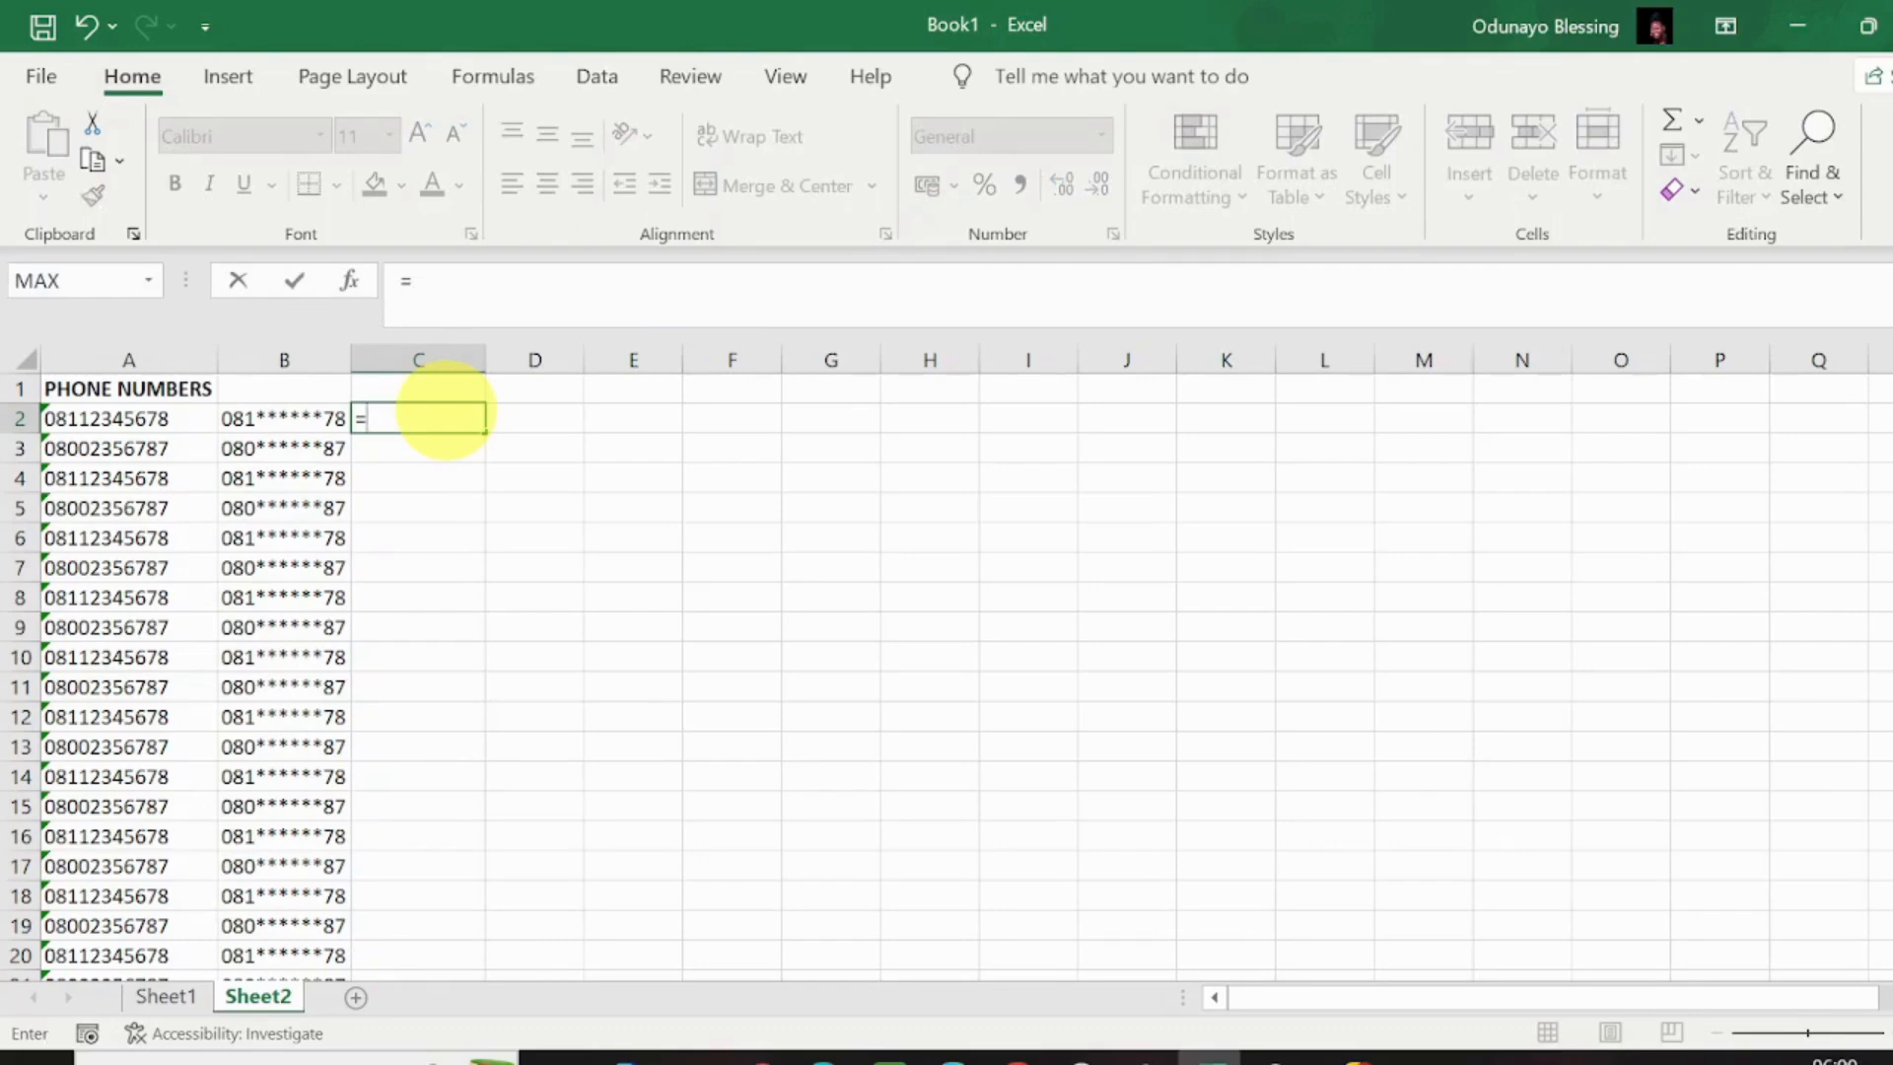
type("LEFT")
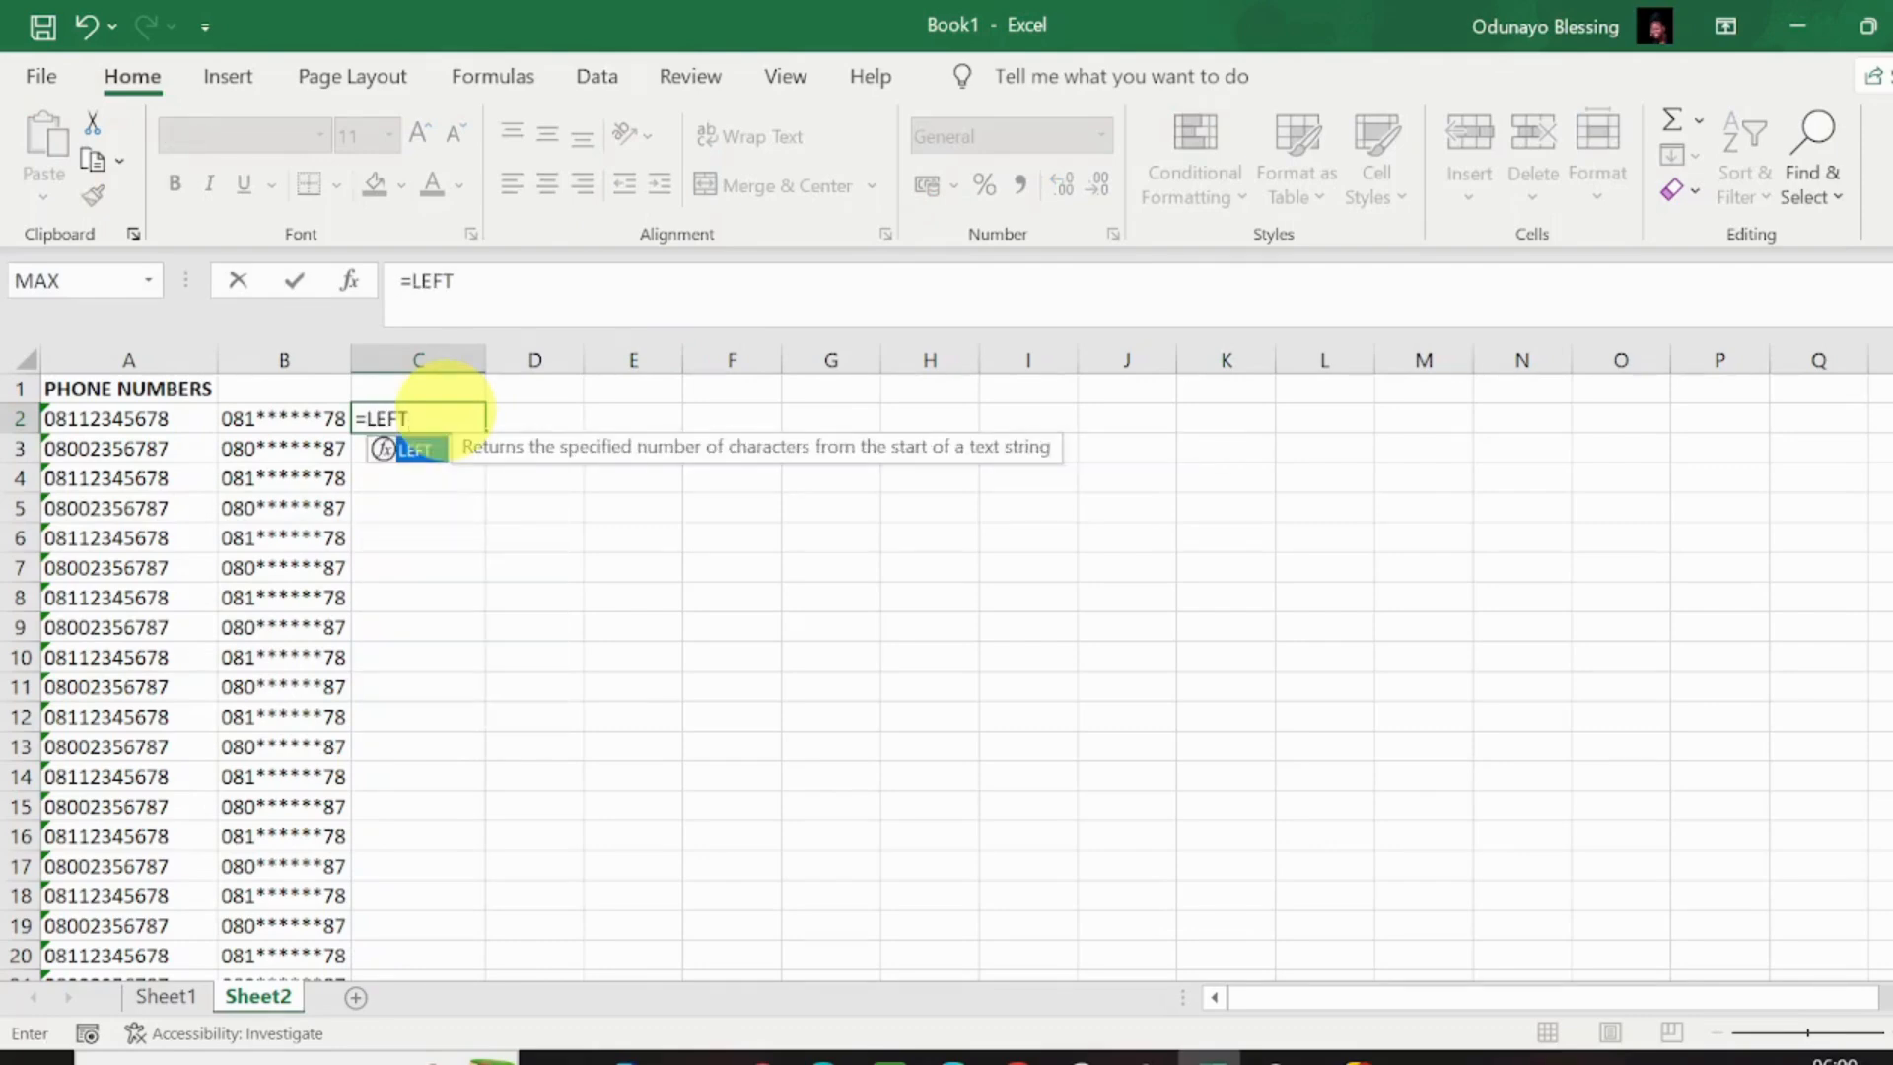
type("(")
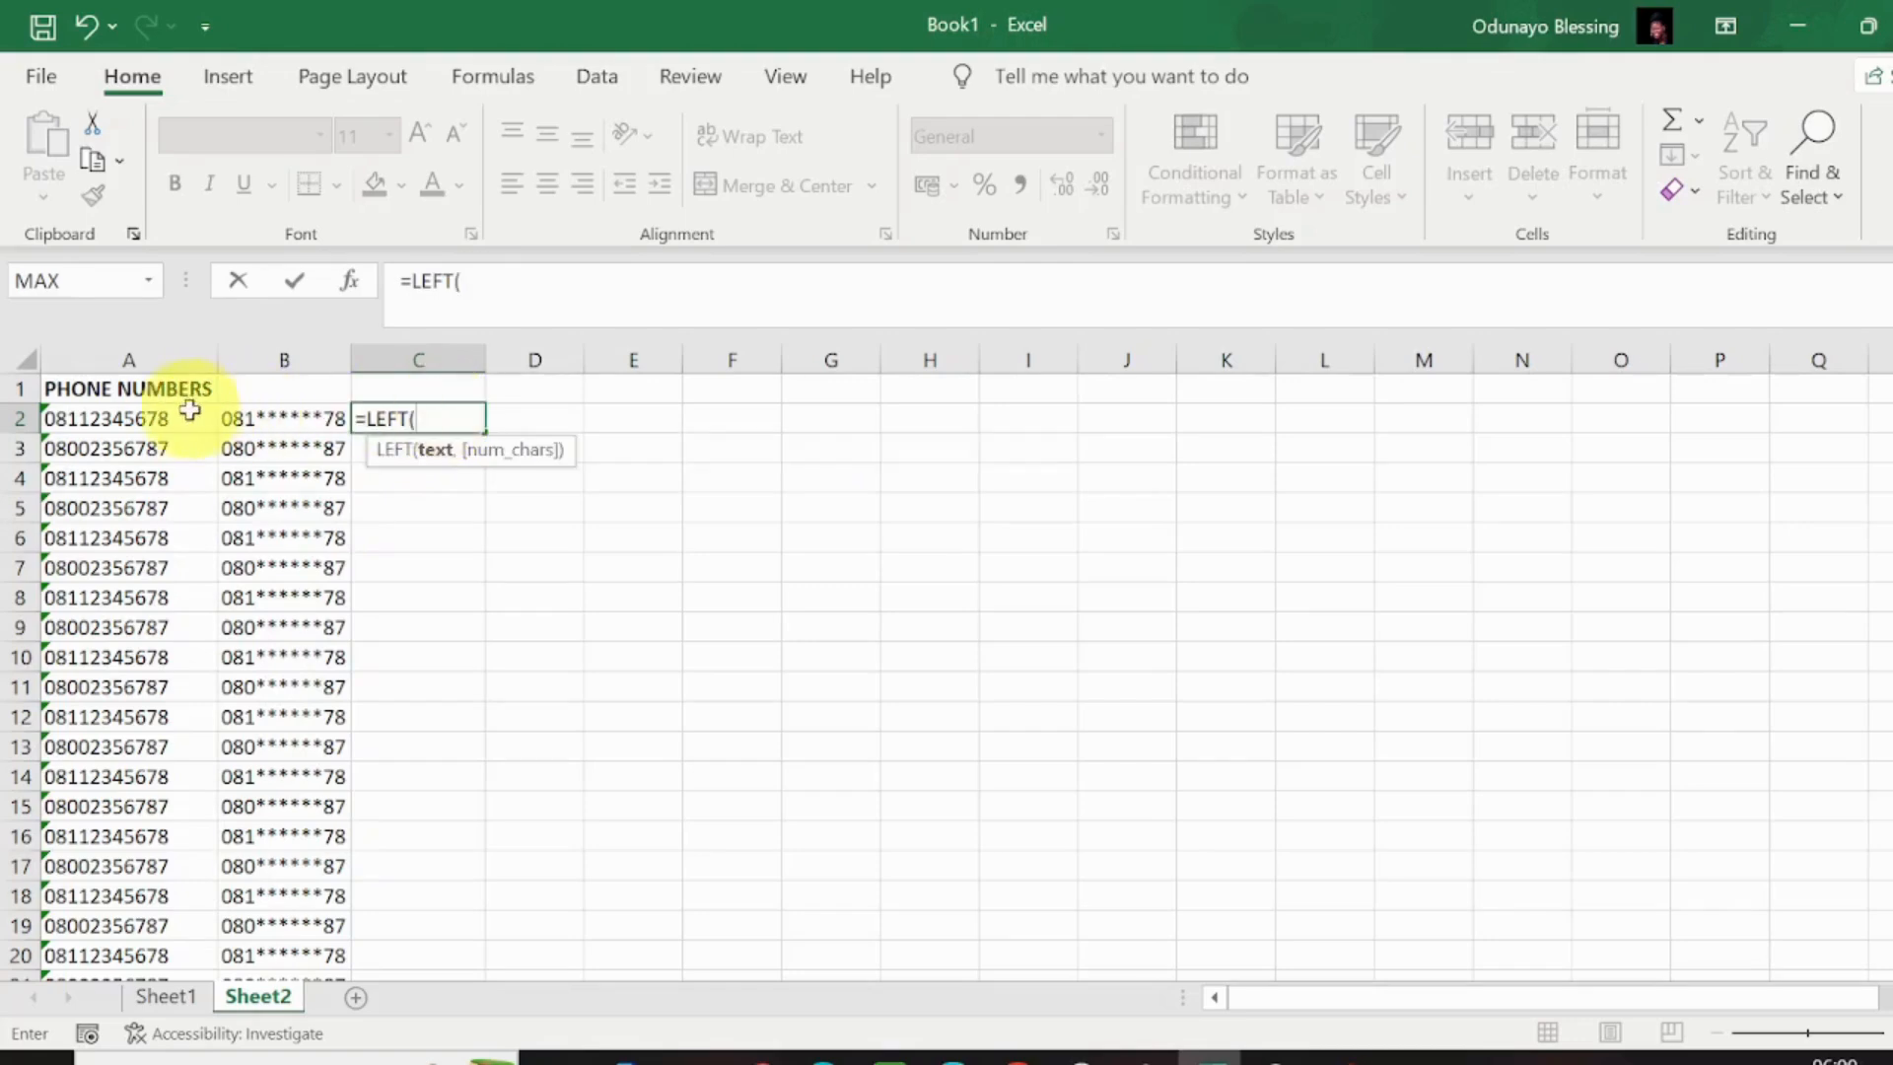
left_click(160, 410)
type(",3")
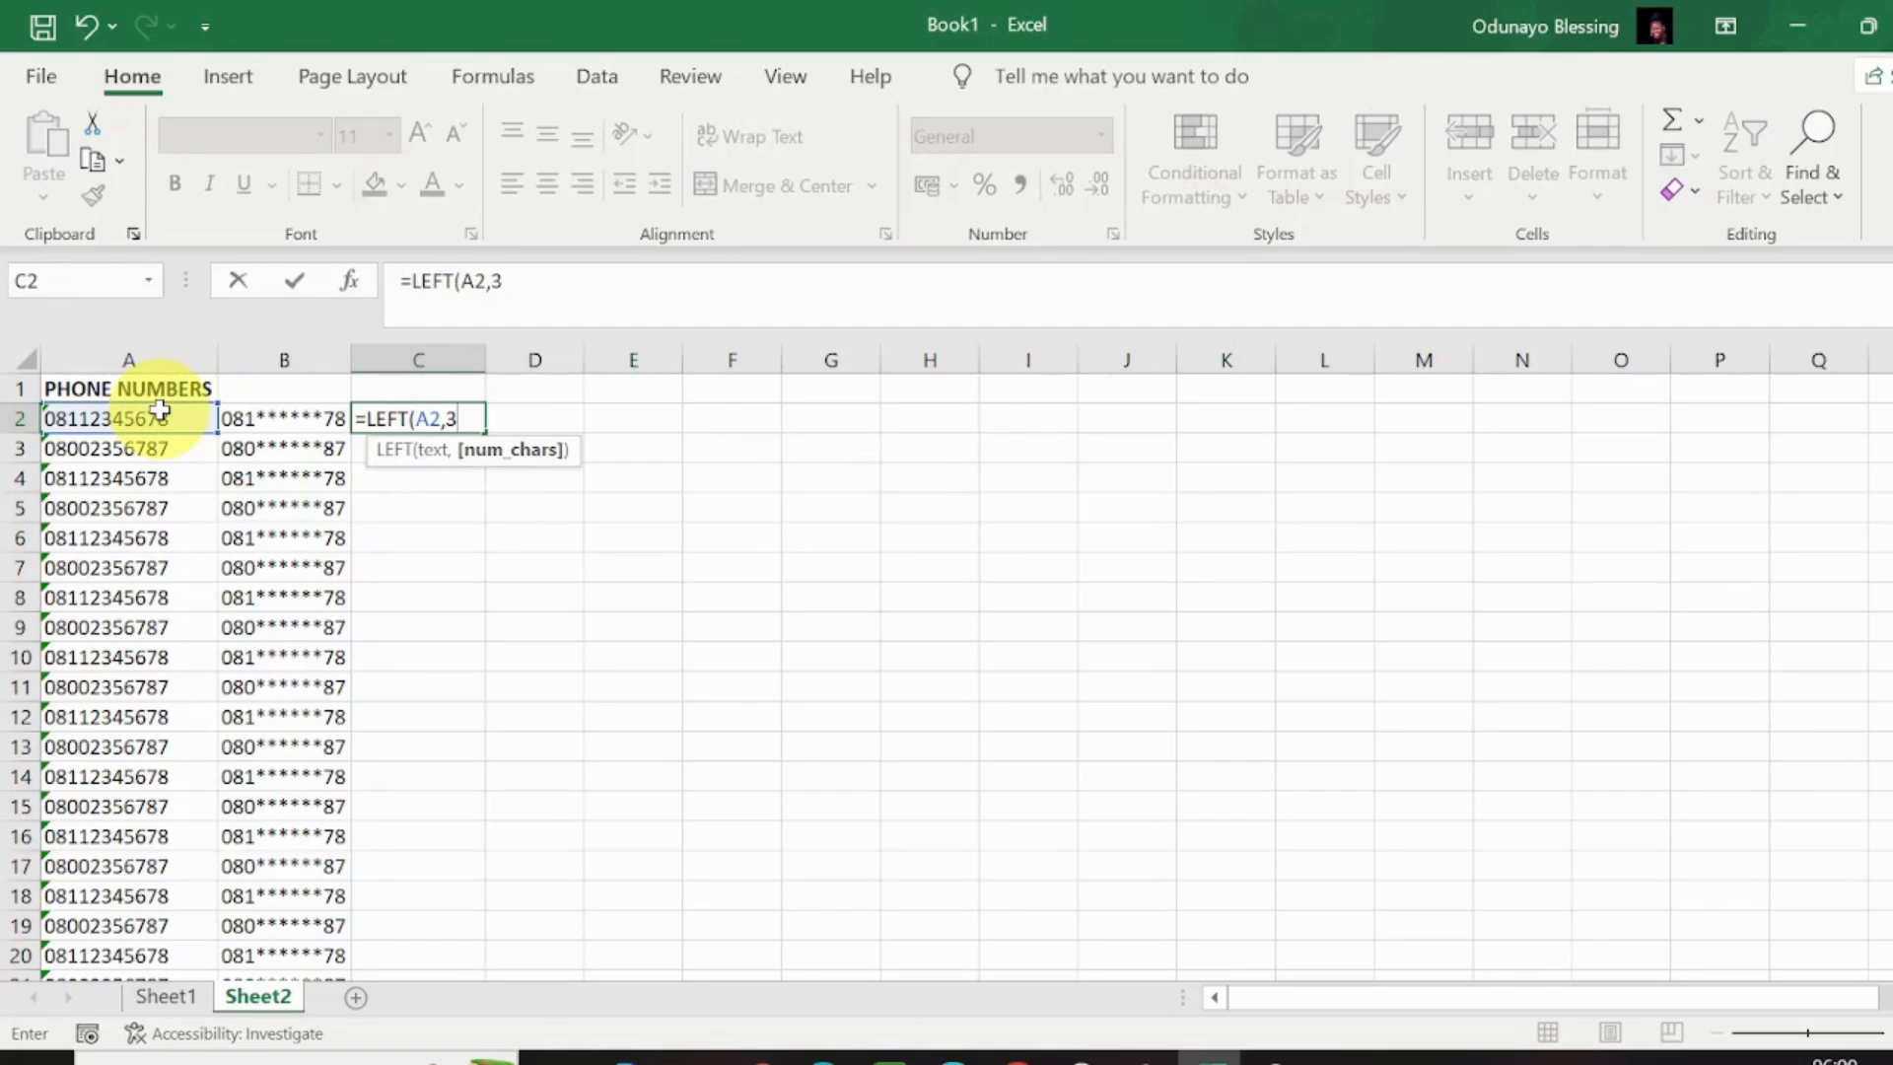
type(")&")
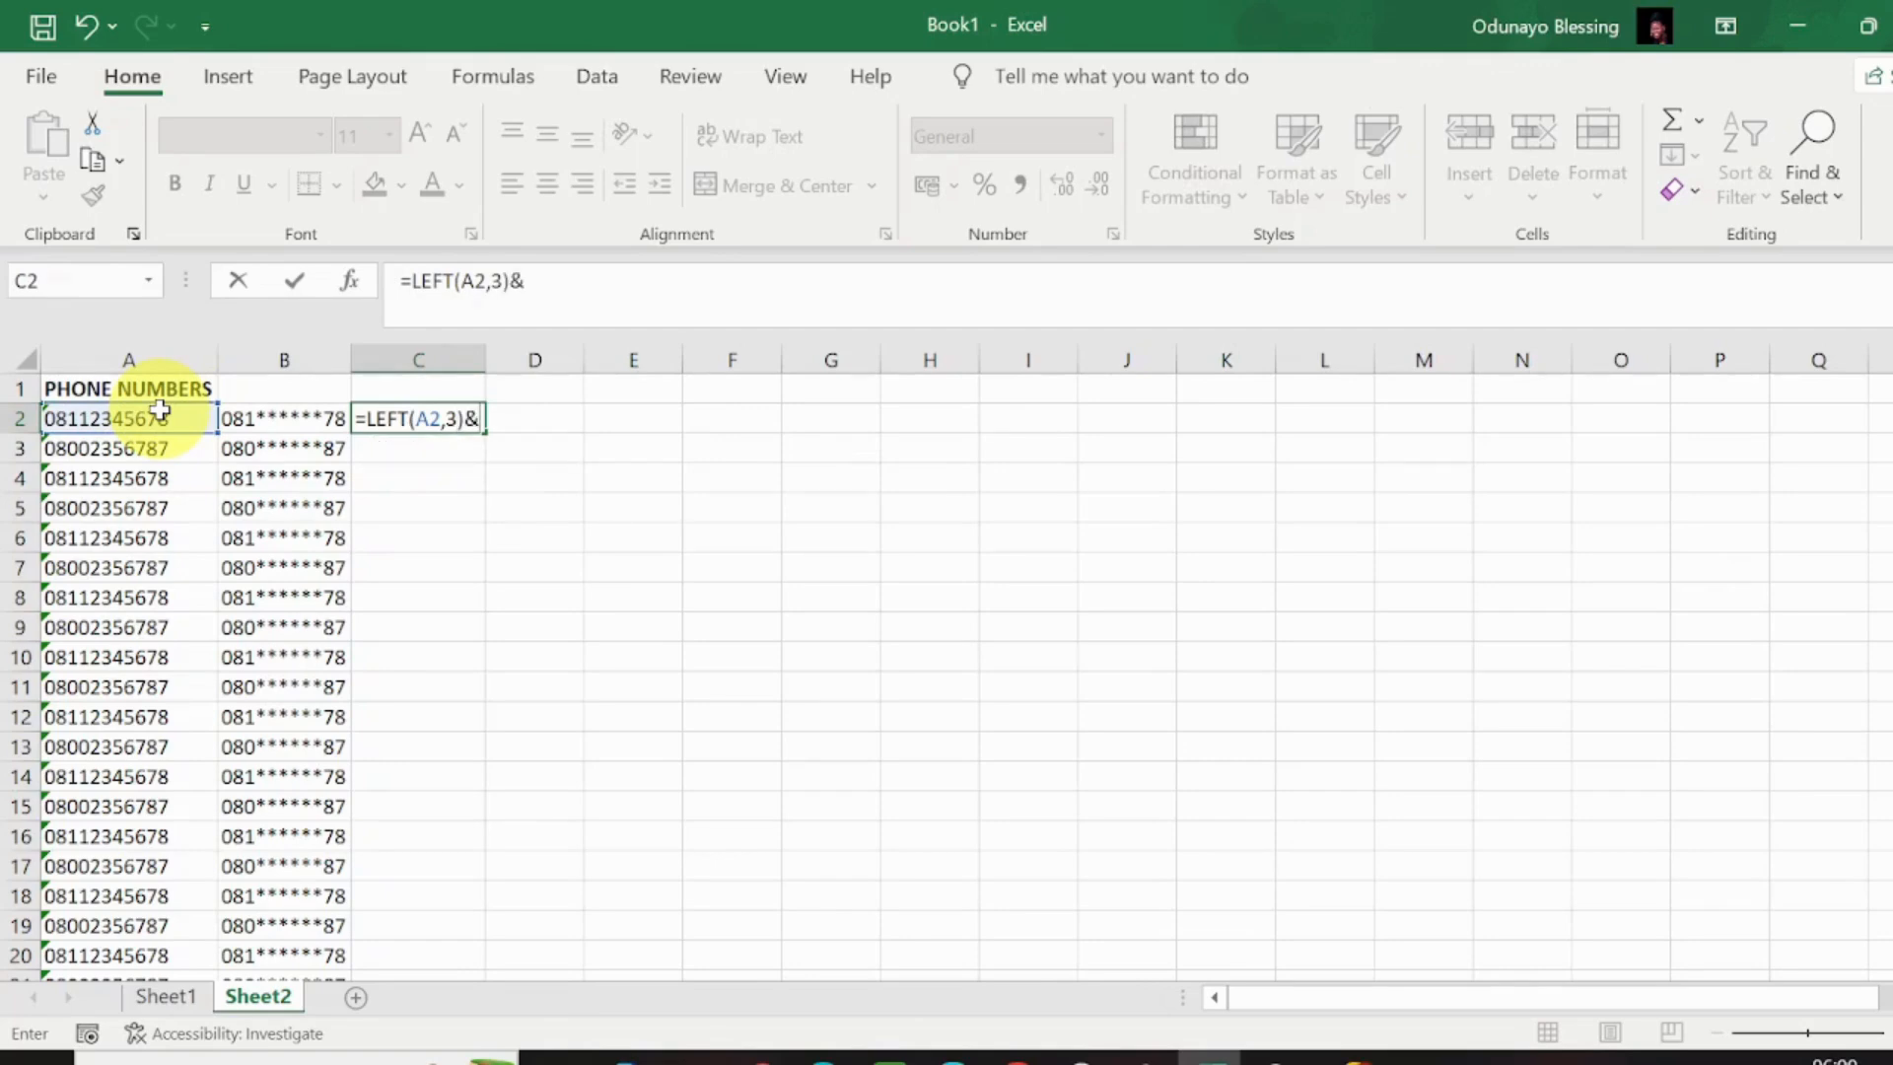
Complete the C2 formula with "******"&RIGHT(A2,2) to add six asterisks and the last two digits, and enter it
type("\"")
type("******\"&")
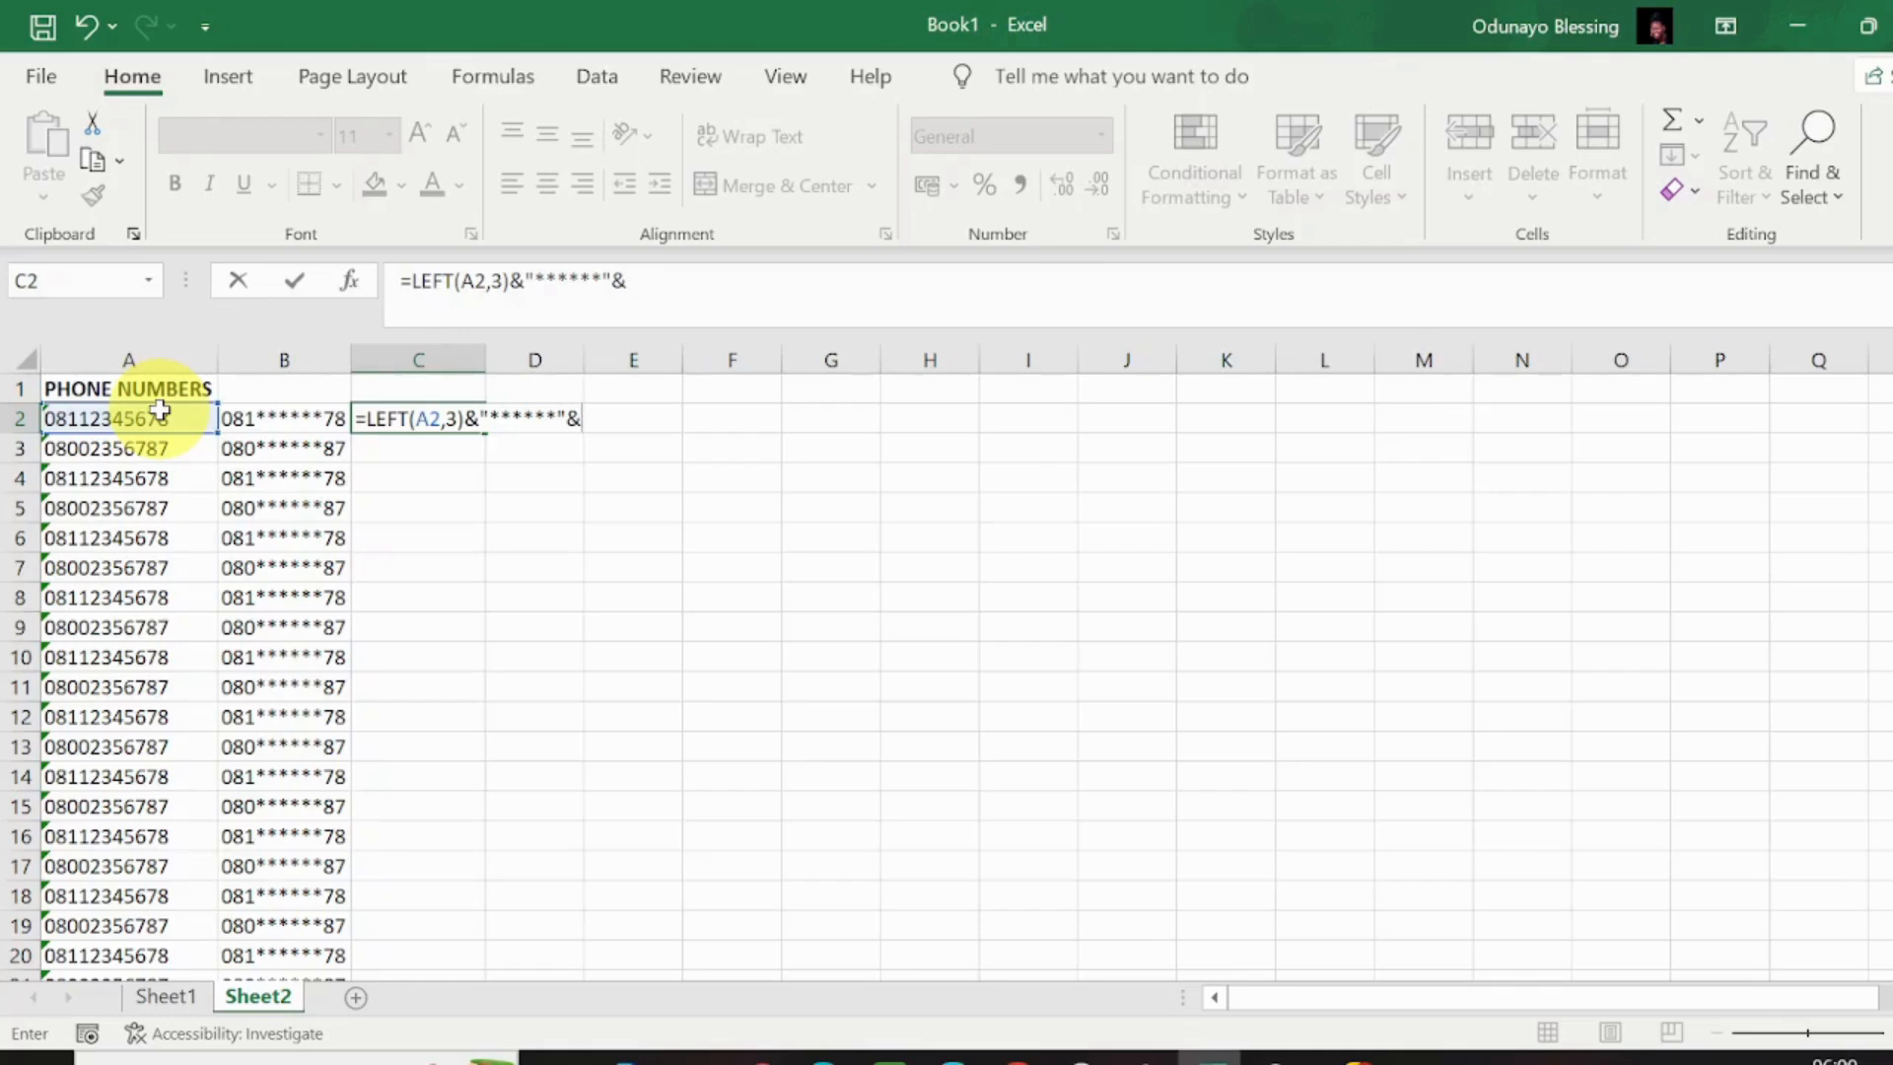
type("RI")
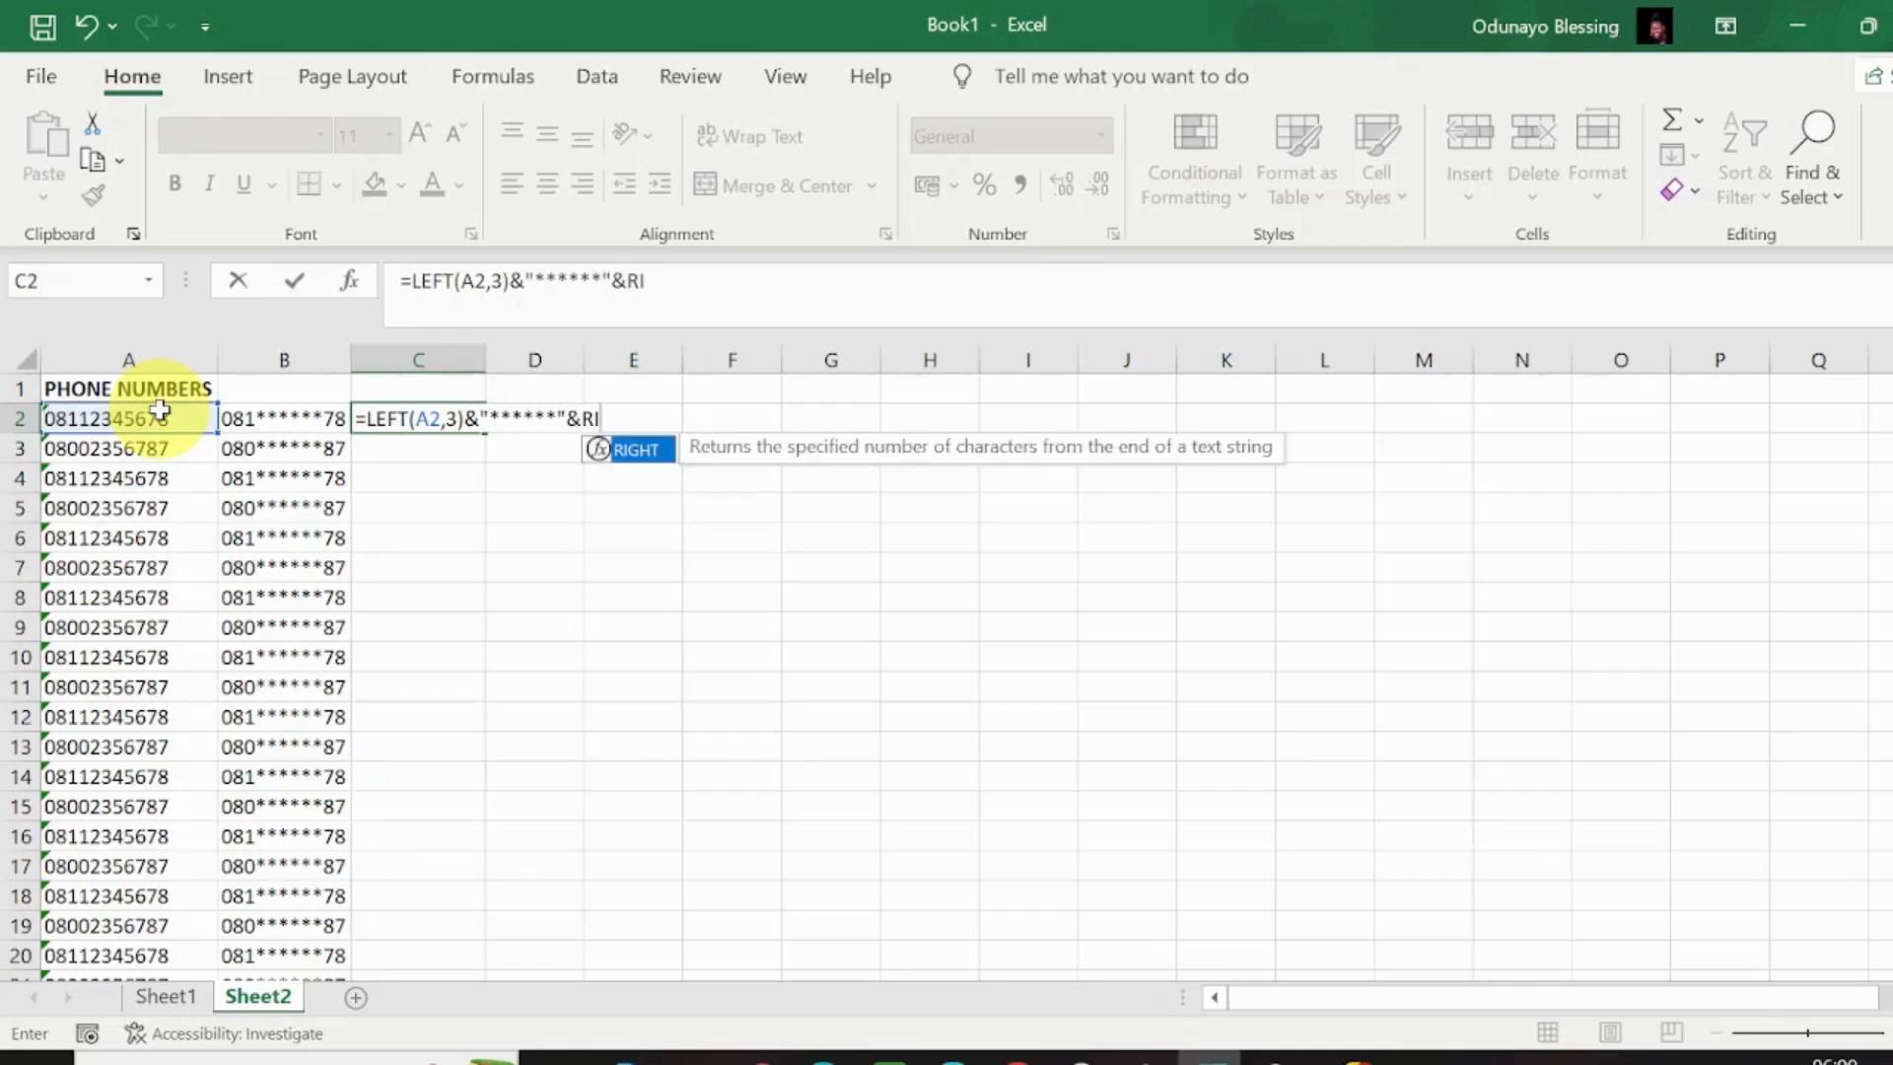
type("GHT(")
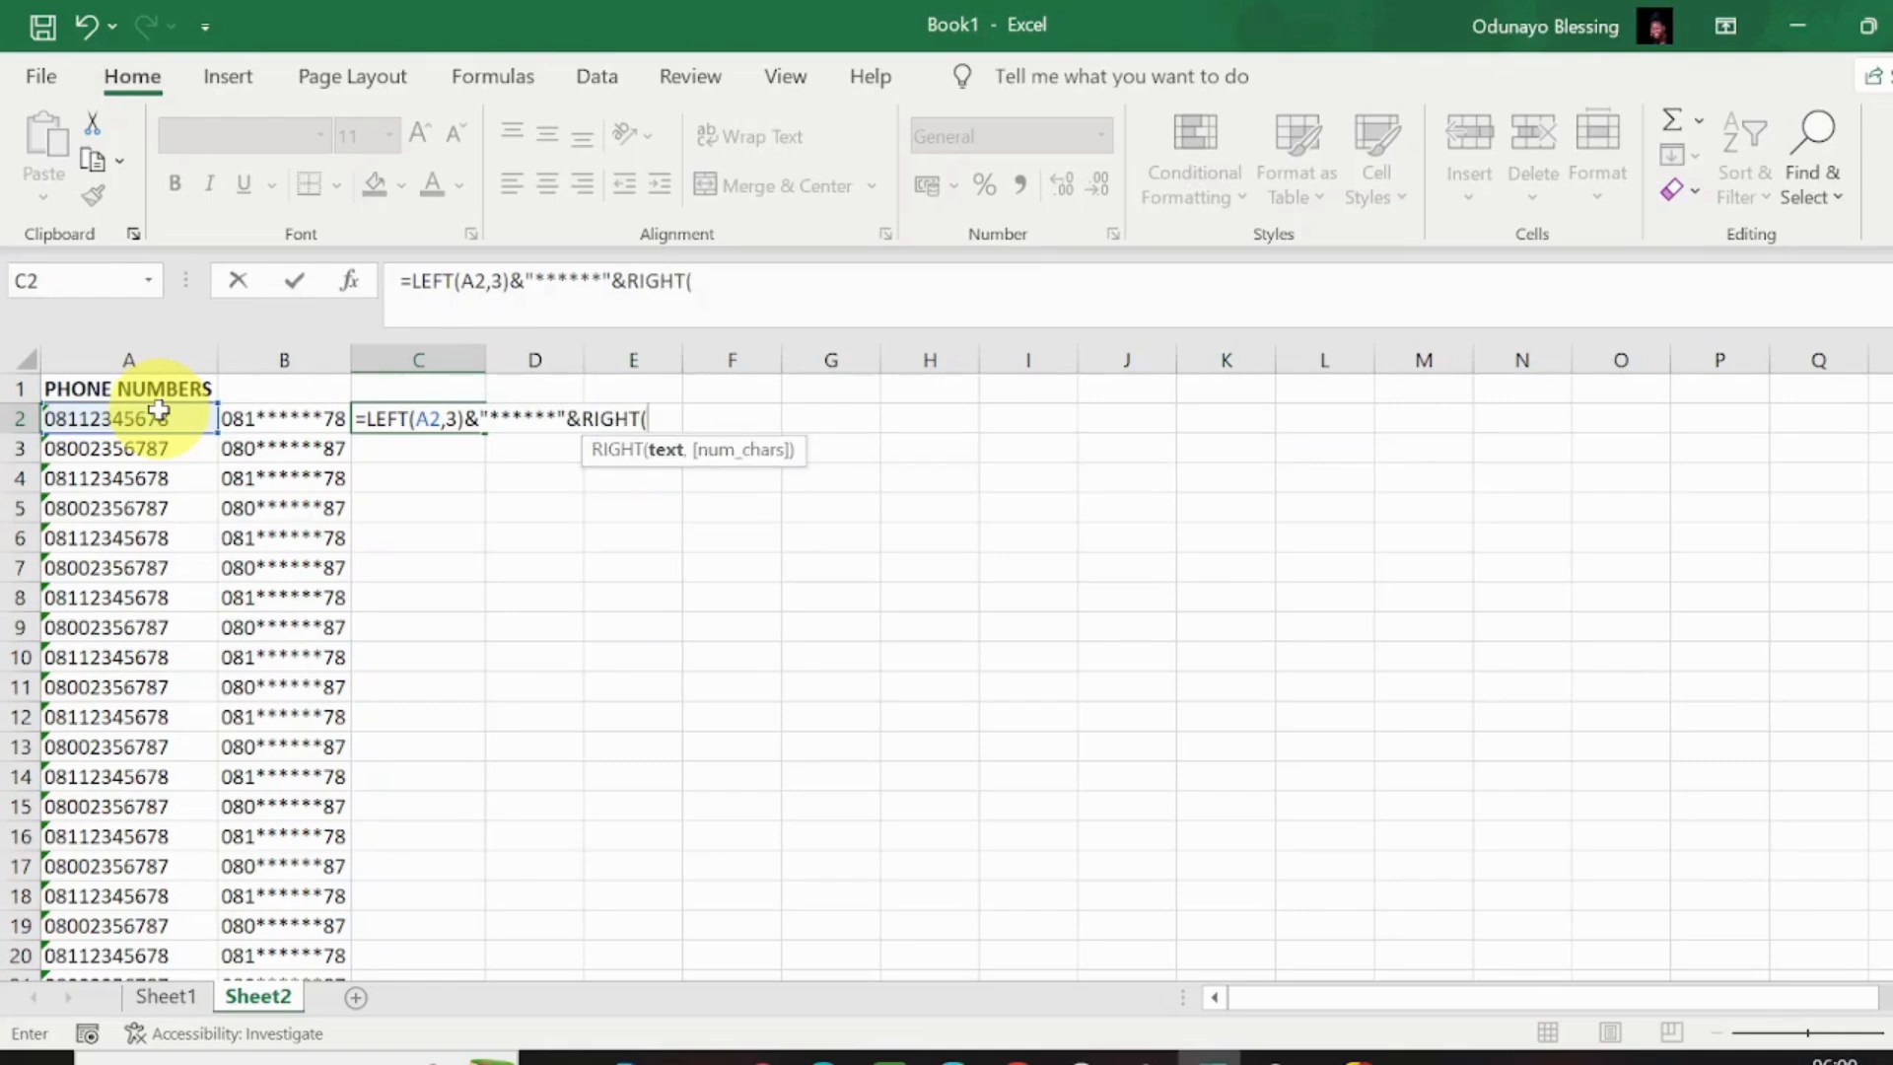
type("A2")
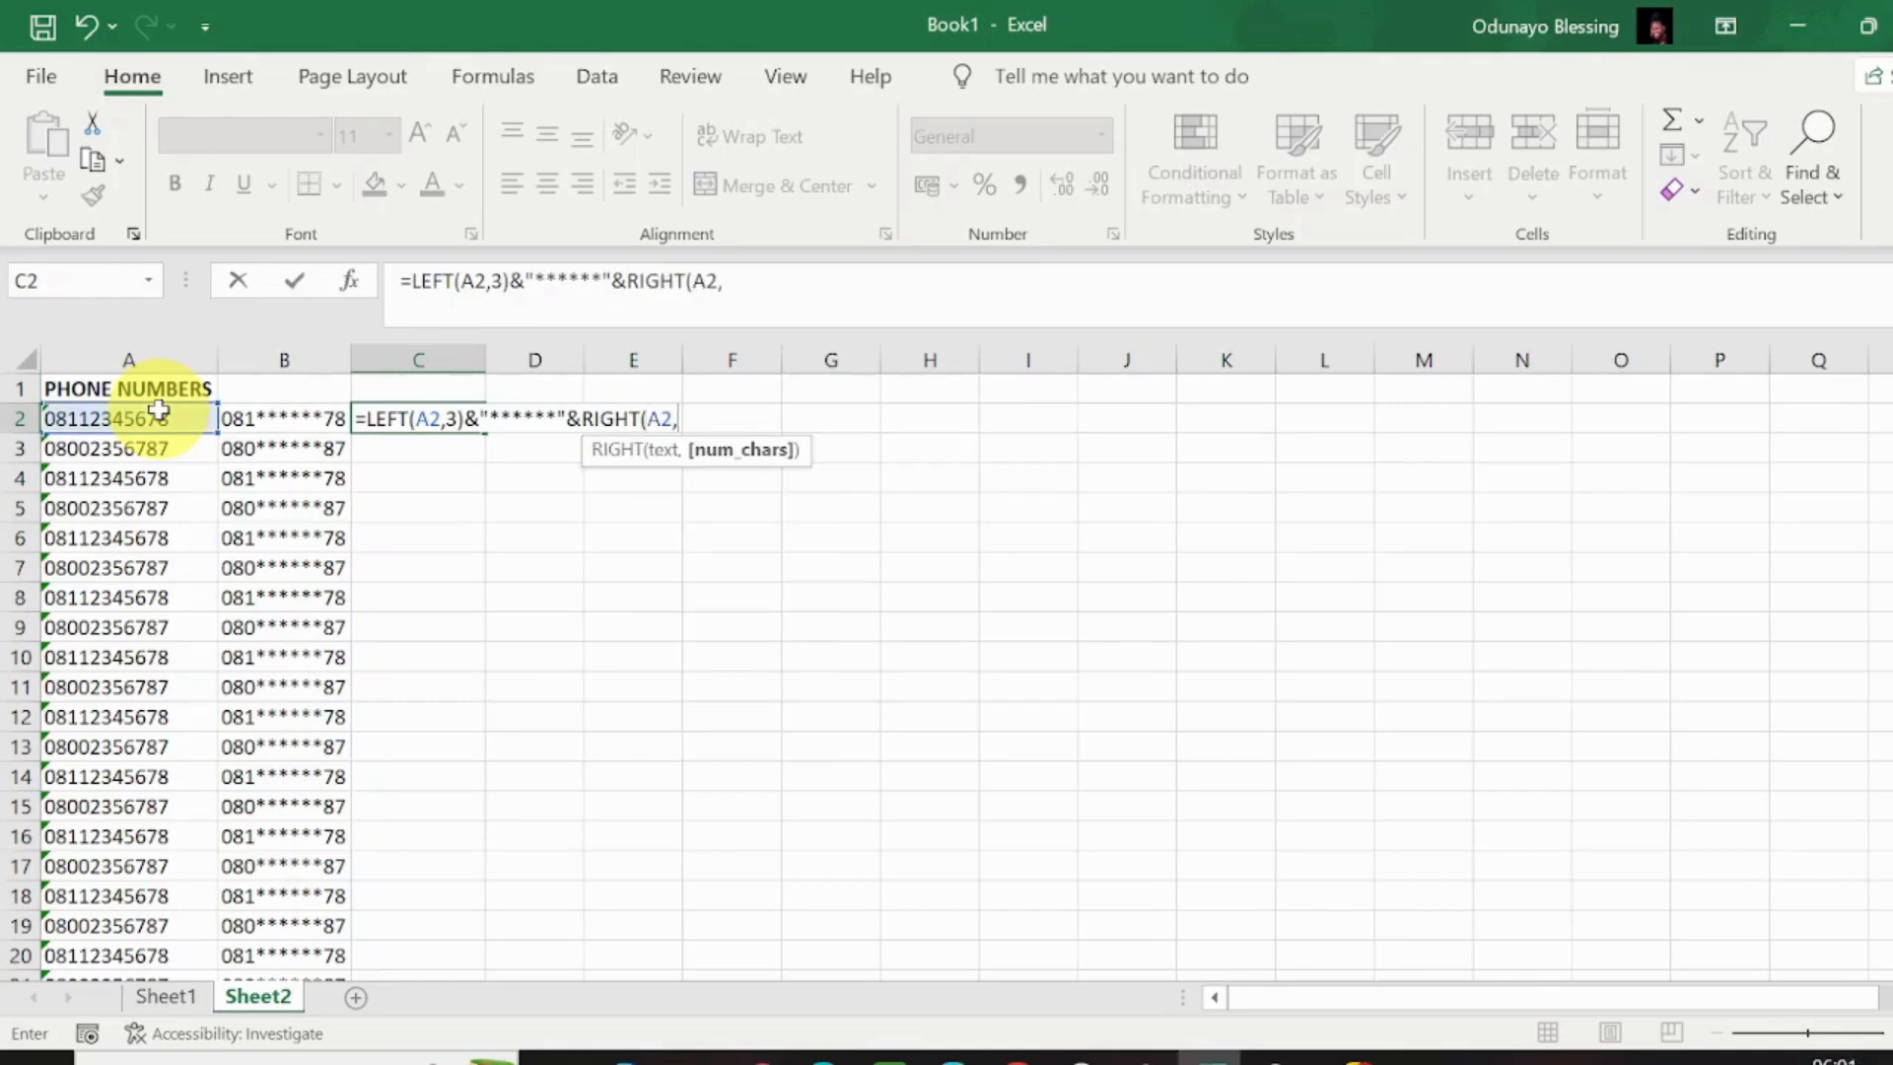
type(",2)")
key("Return")
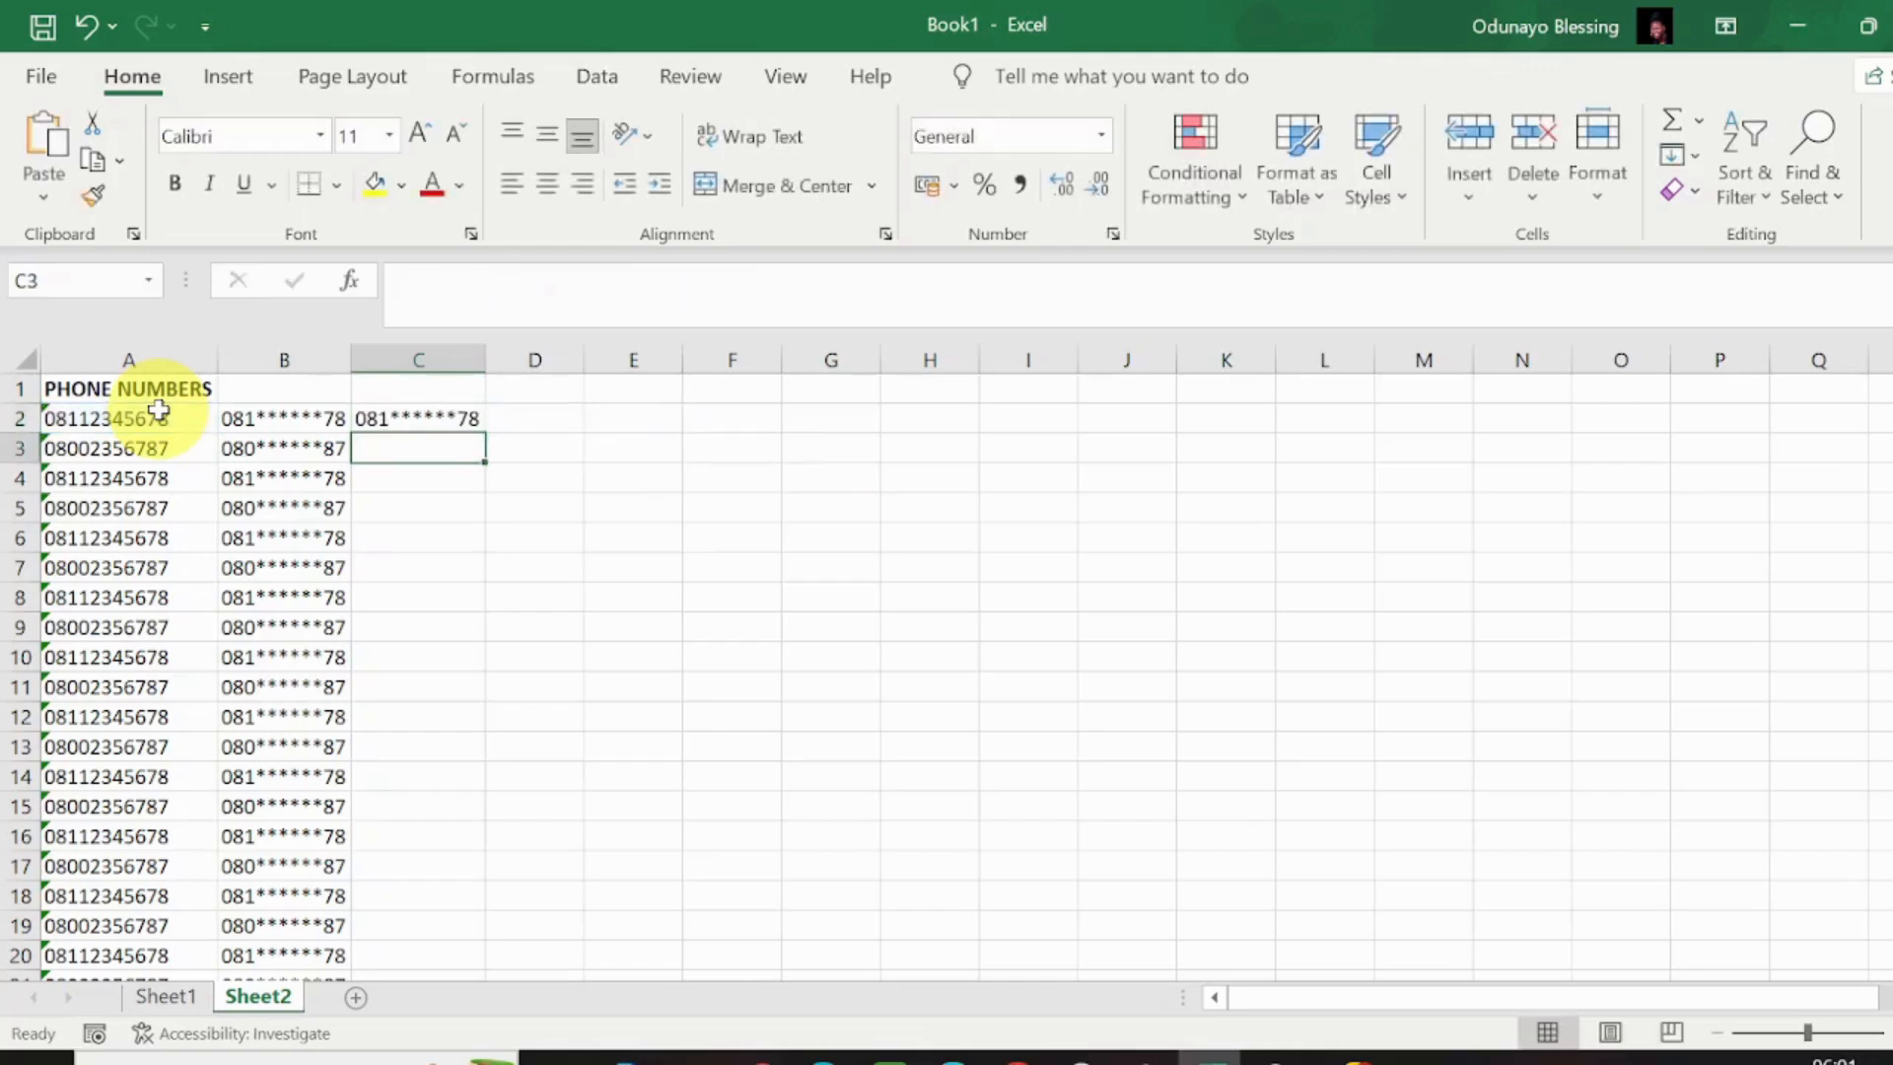
Fill the C2 masking formula down column C for all the phone numbers and compare the formulas in B2 and C2
left_click(367, 418)
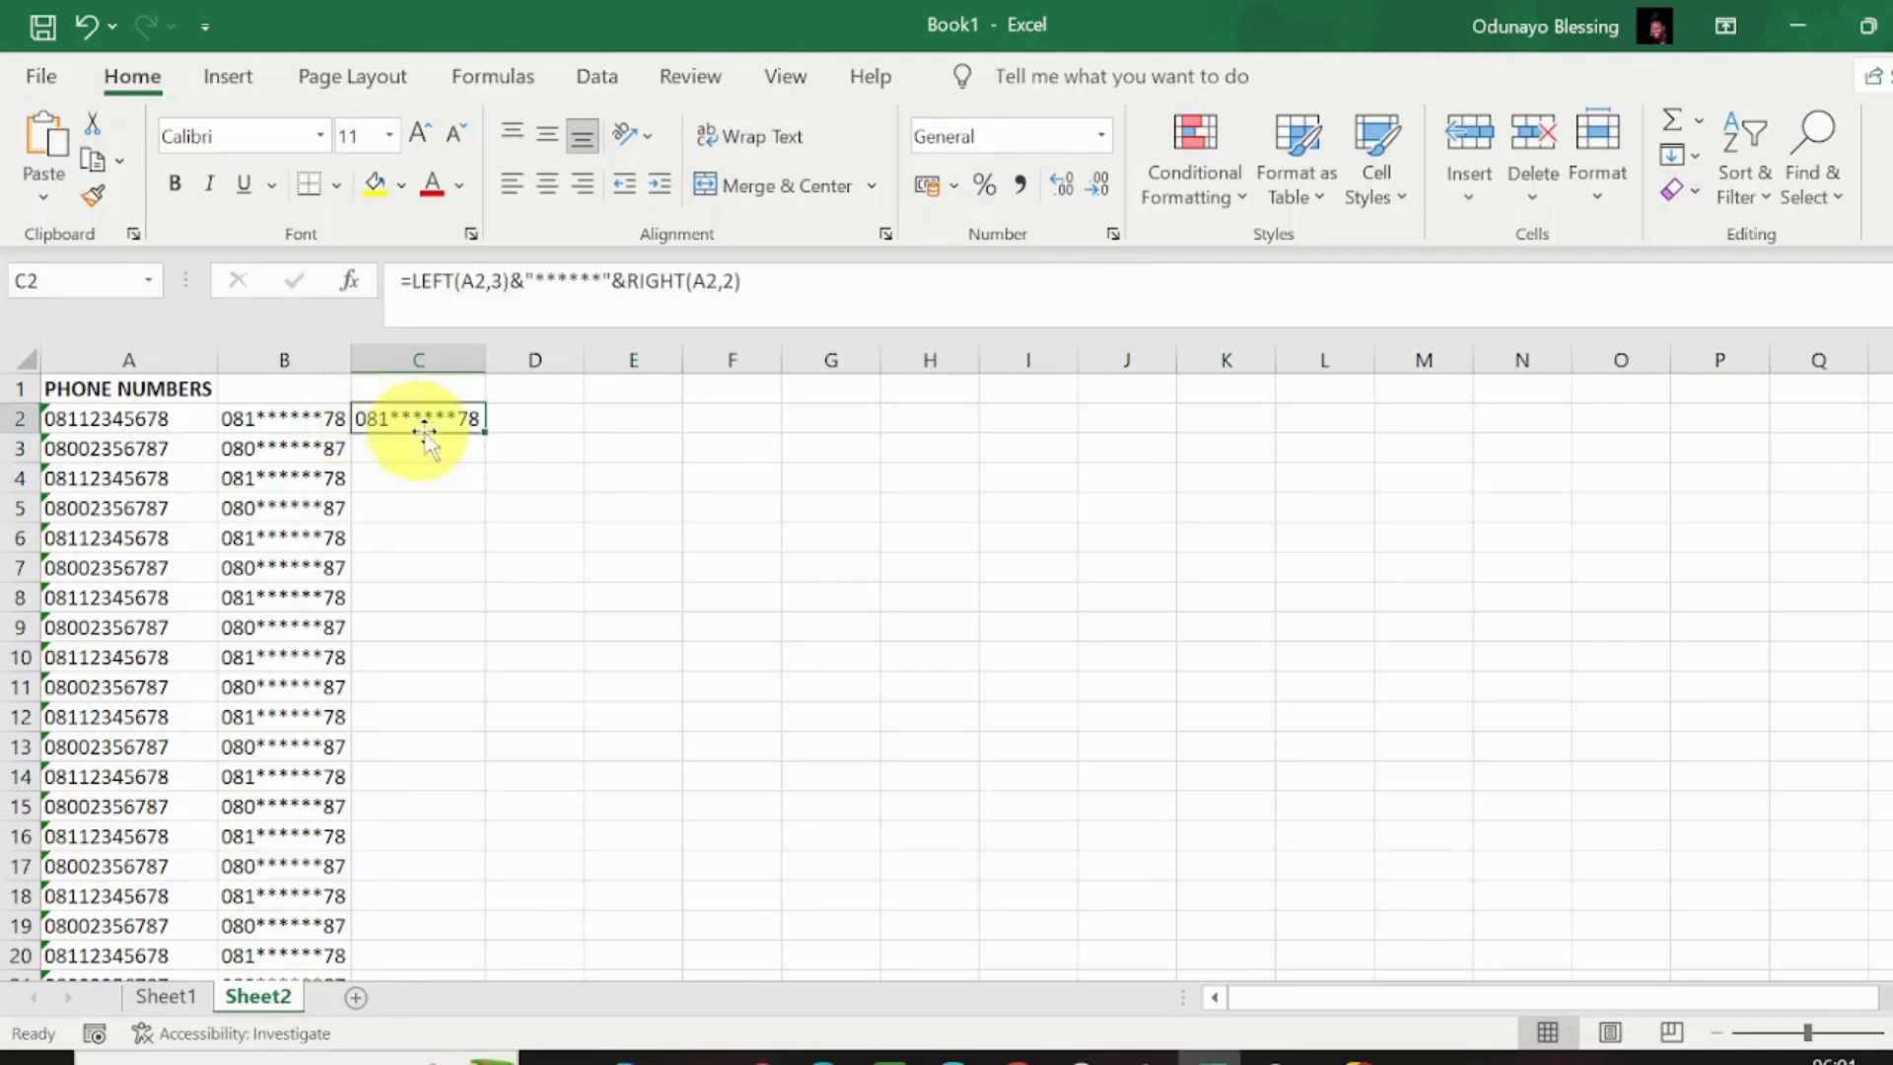
double_click(492, 431)
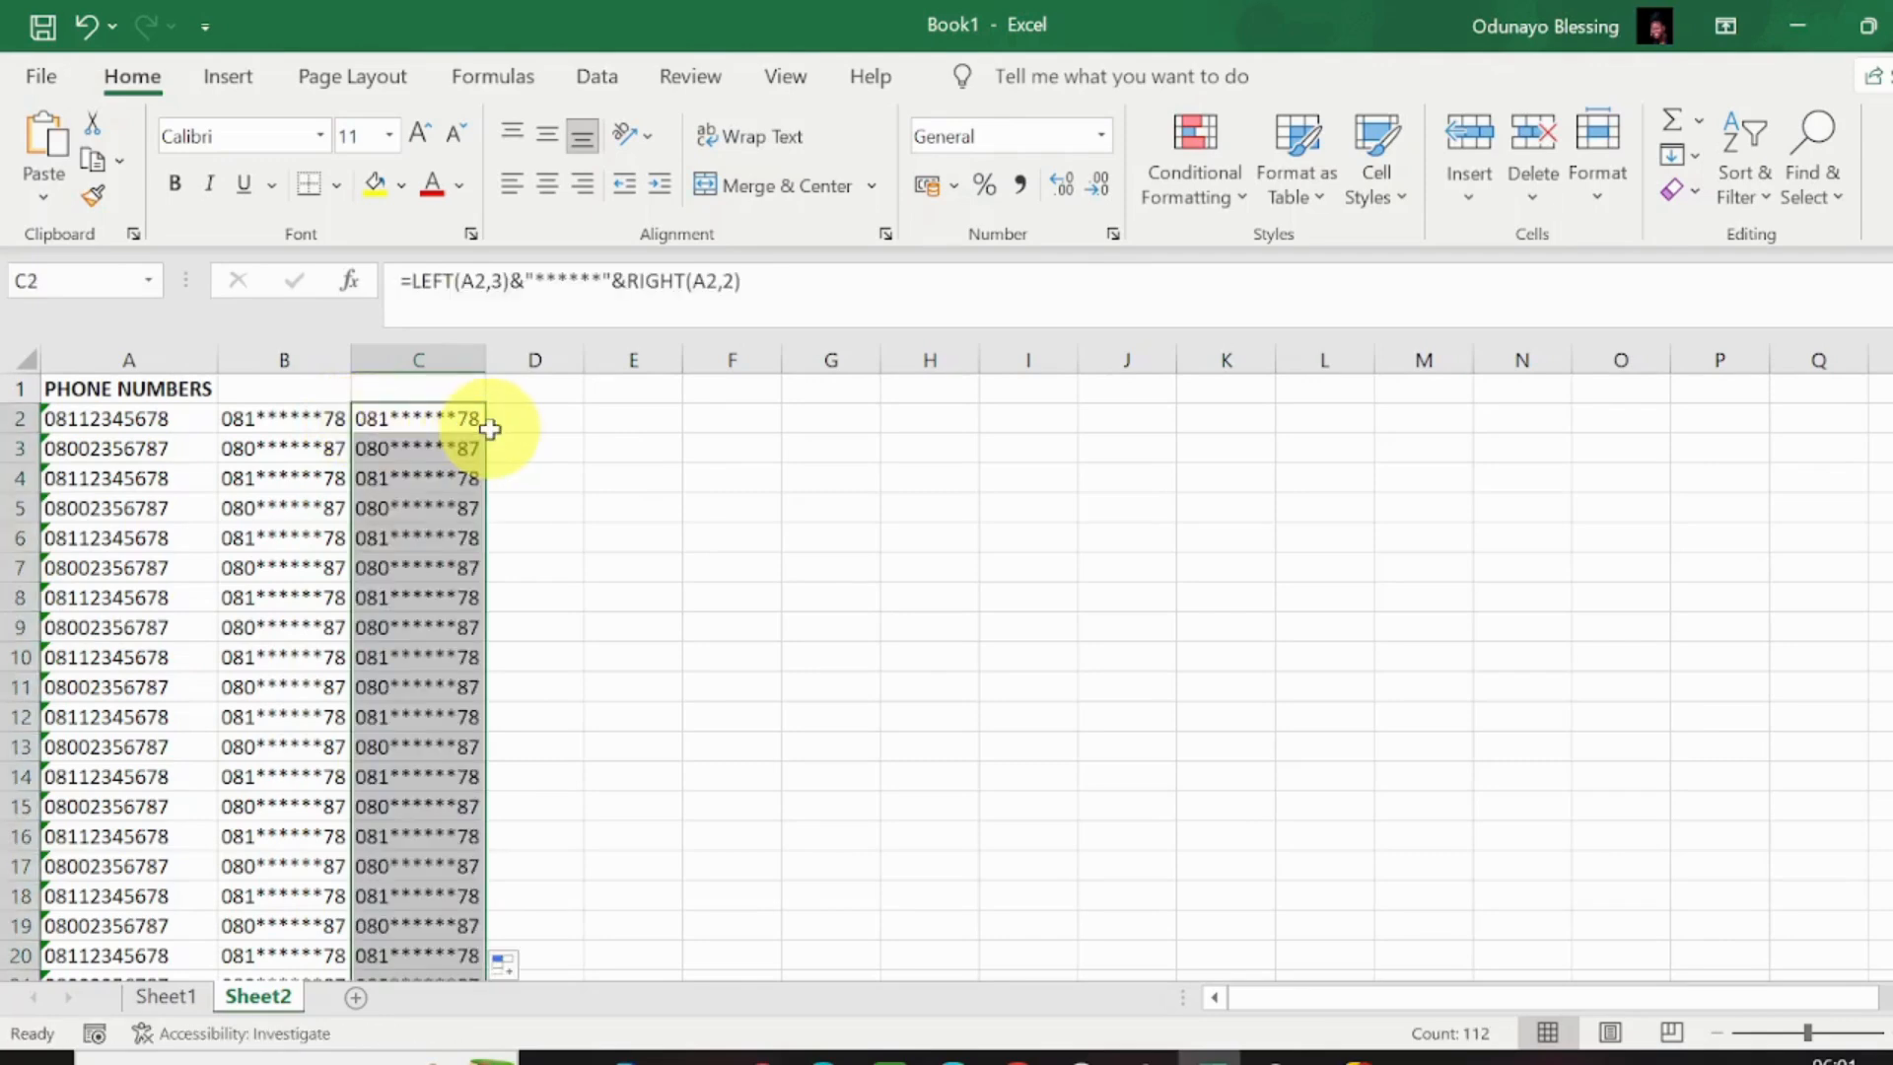
left_click(326, 419)
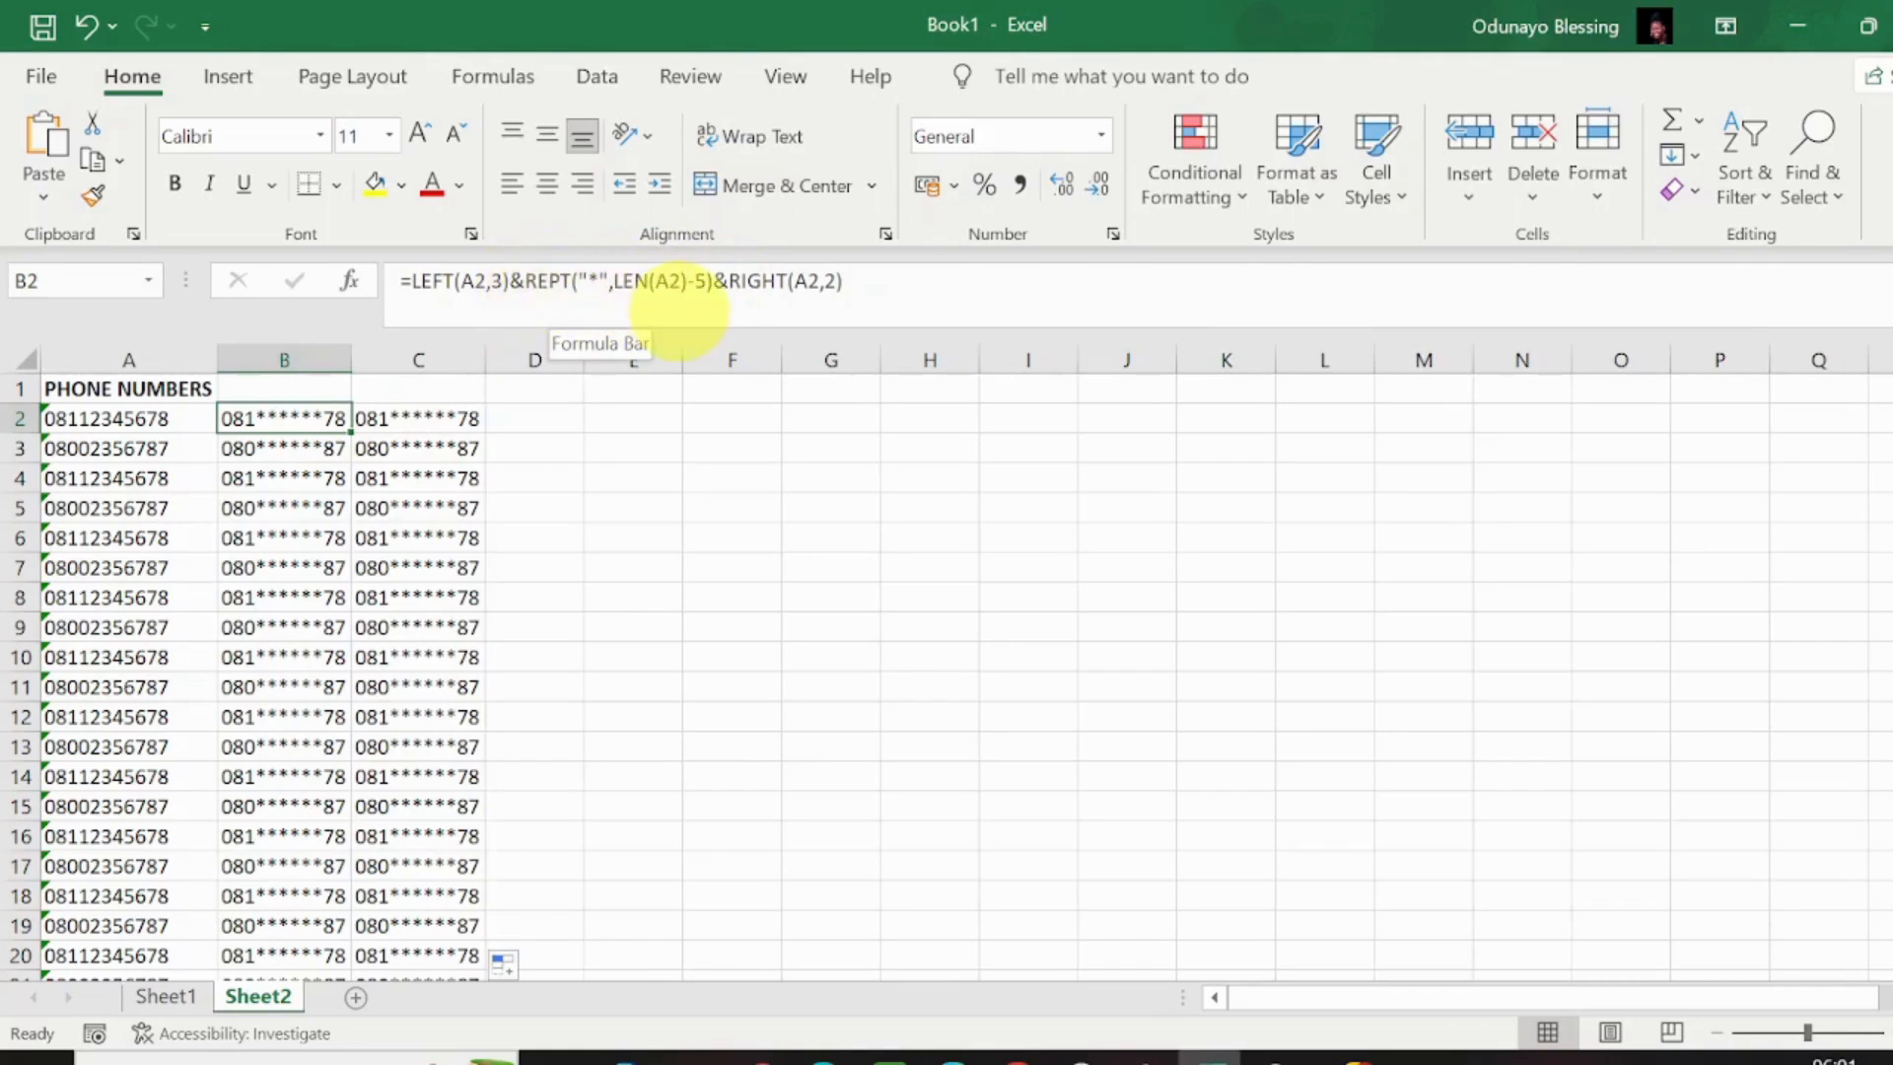
left_click(439, 412)
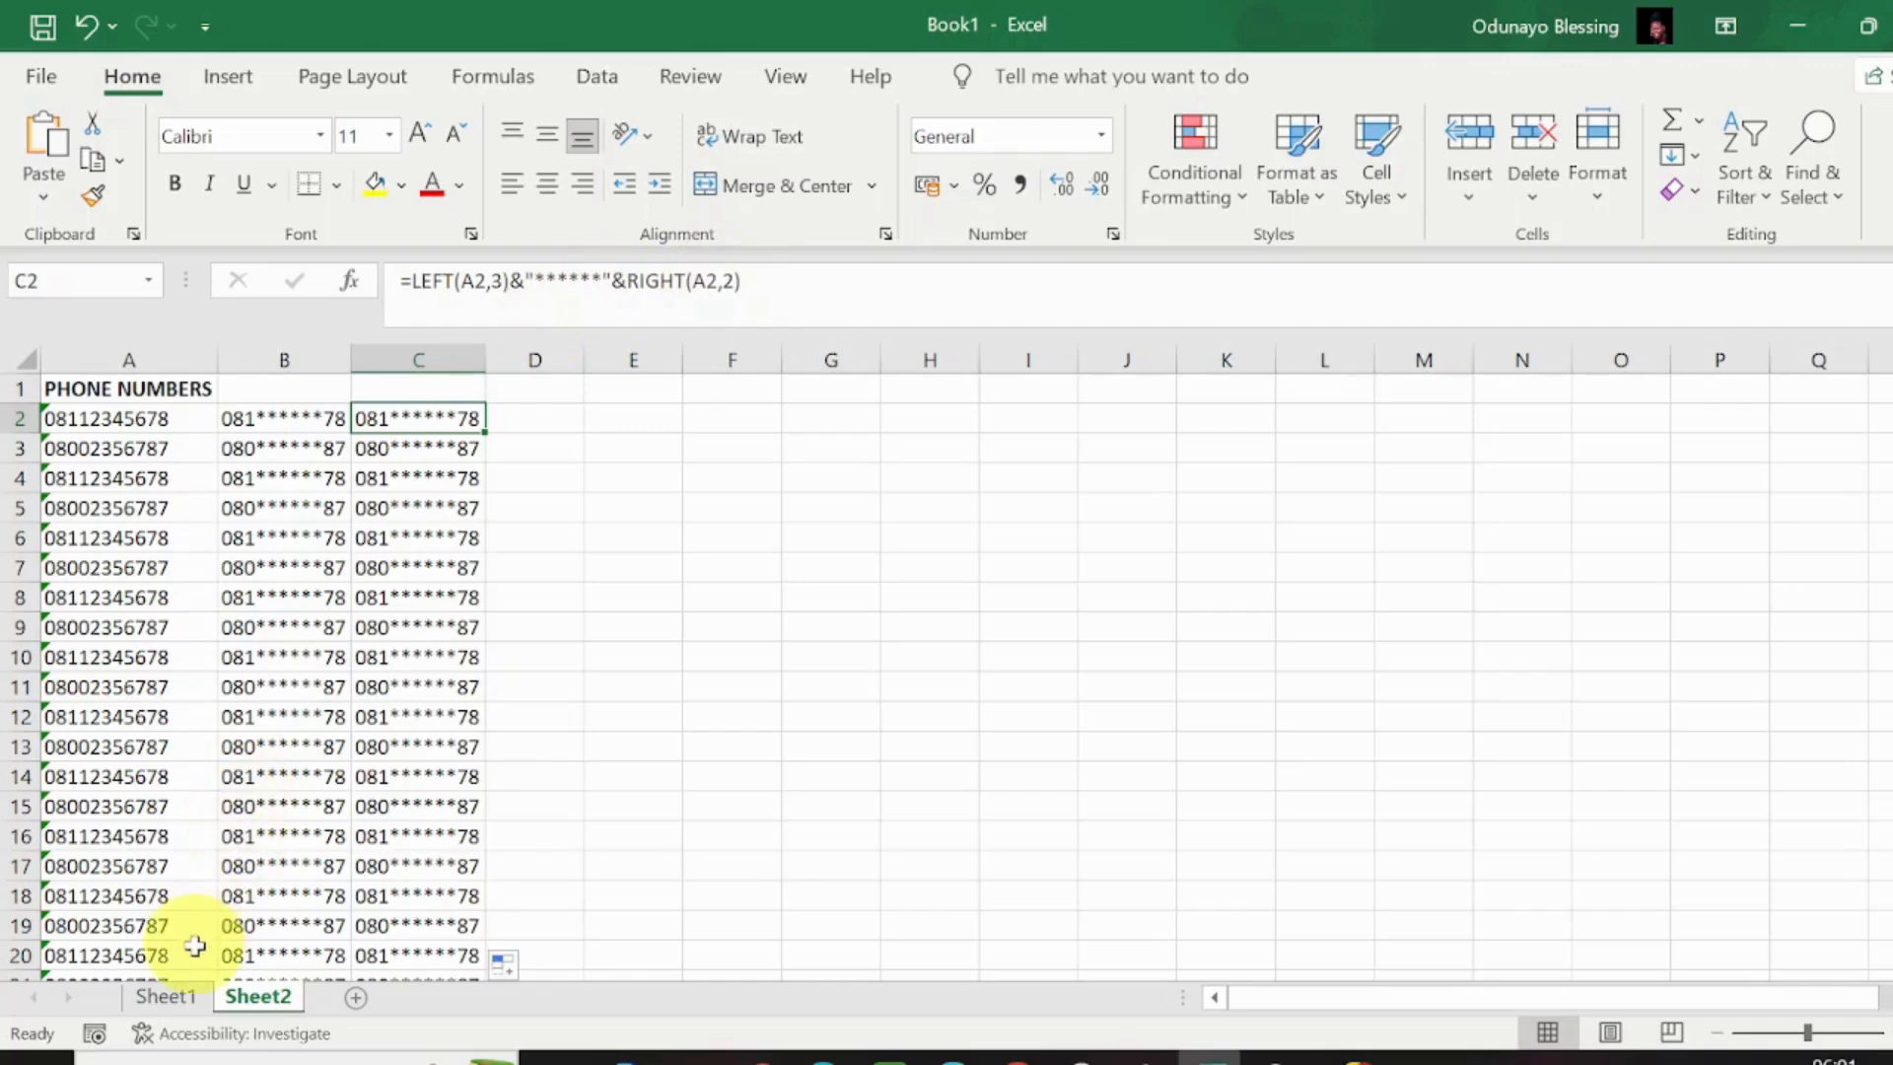
On Sheet1, start a masking formula in B2 with =LEFT(A2,6)& to take the first six digits of the card PAN
left_click(173, 999)
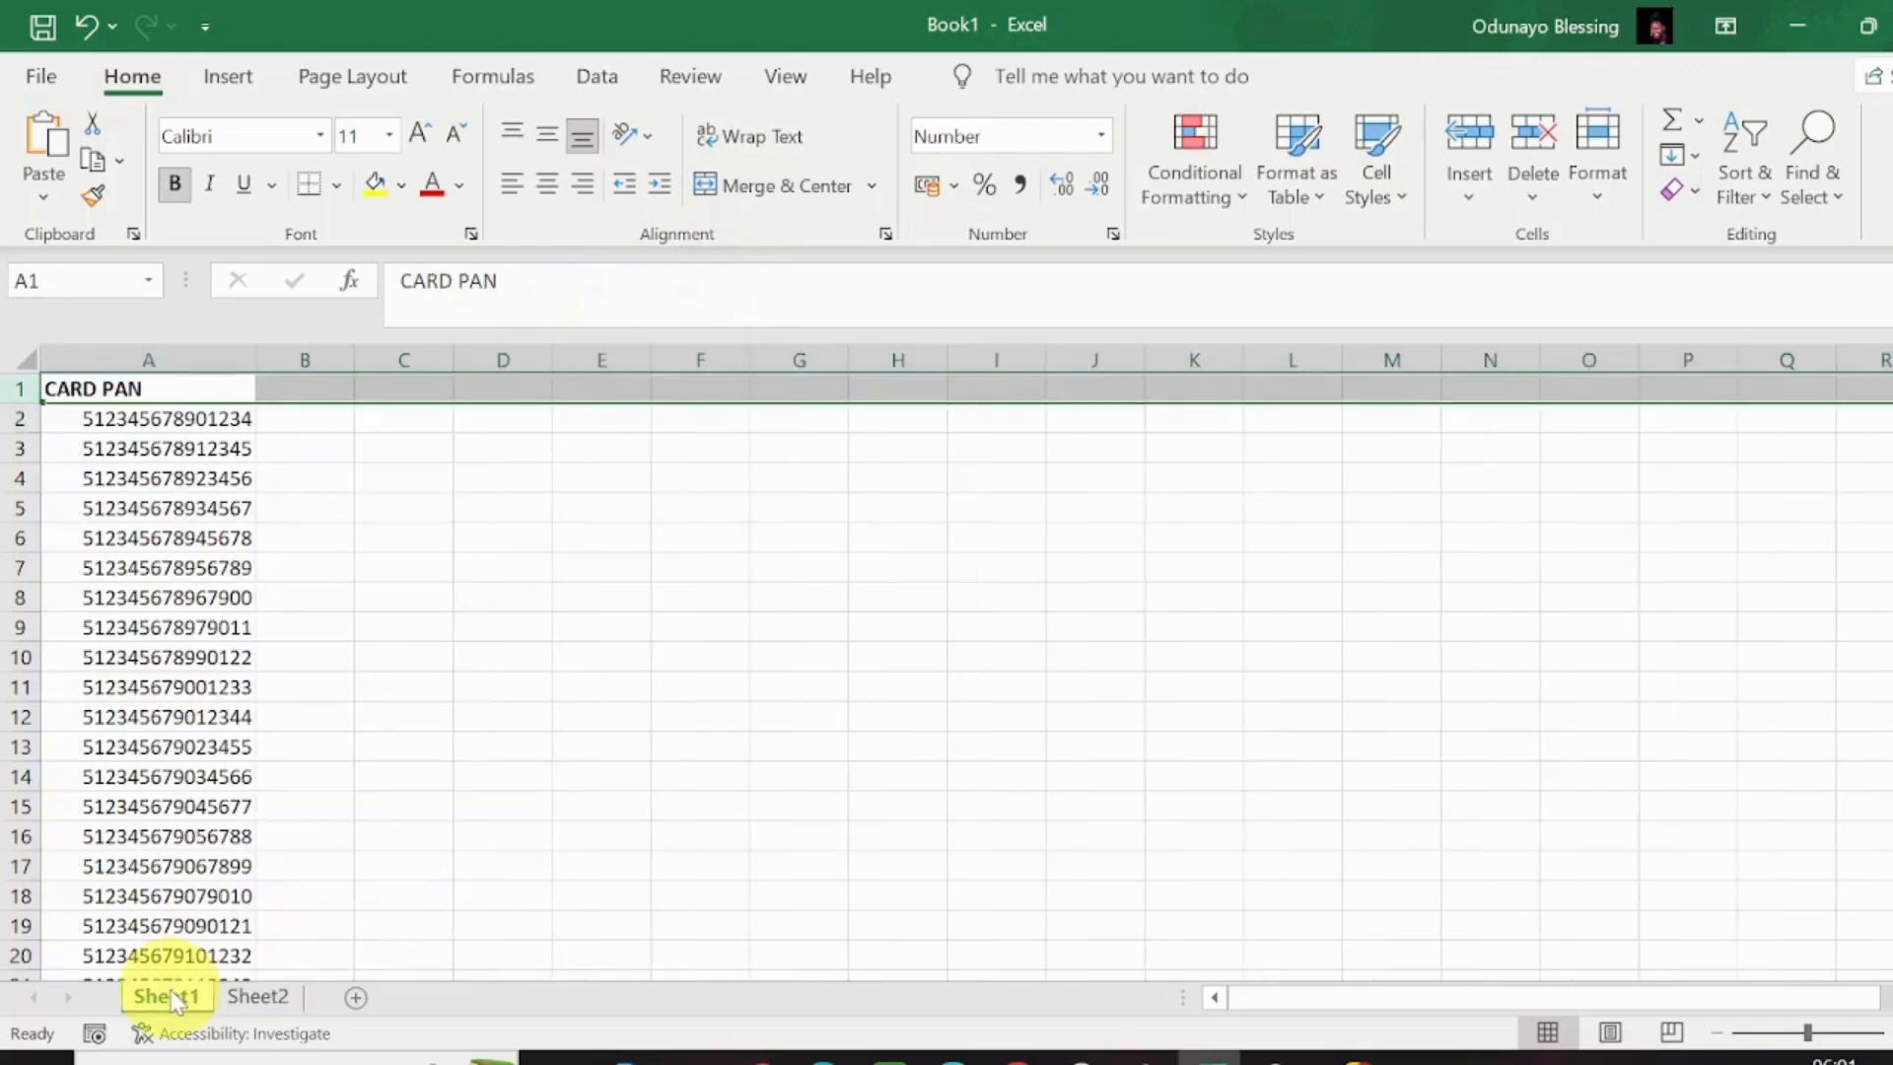
left_click(331, 420)
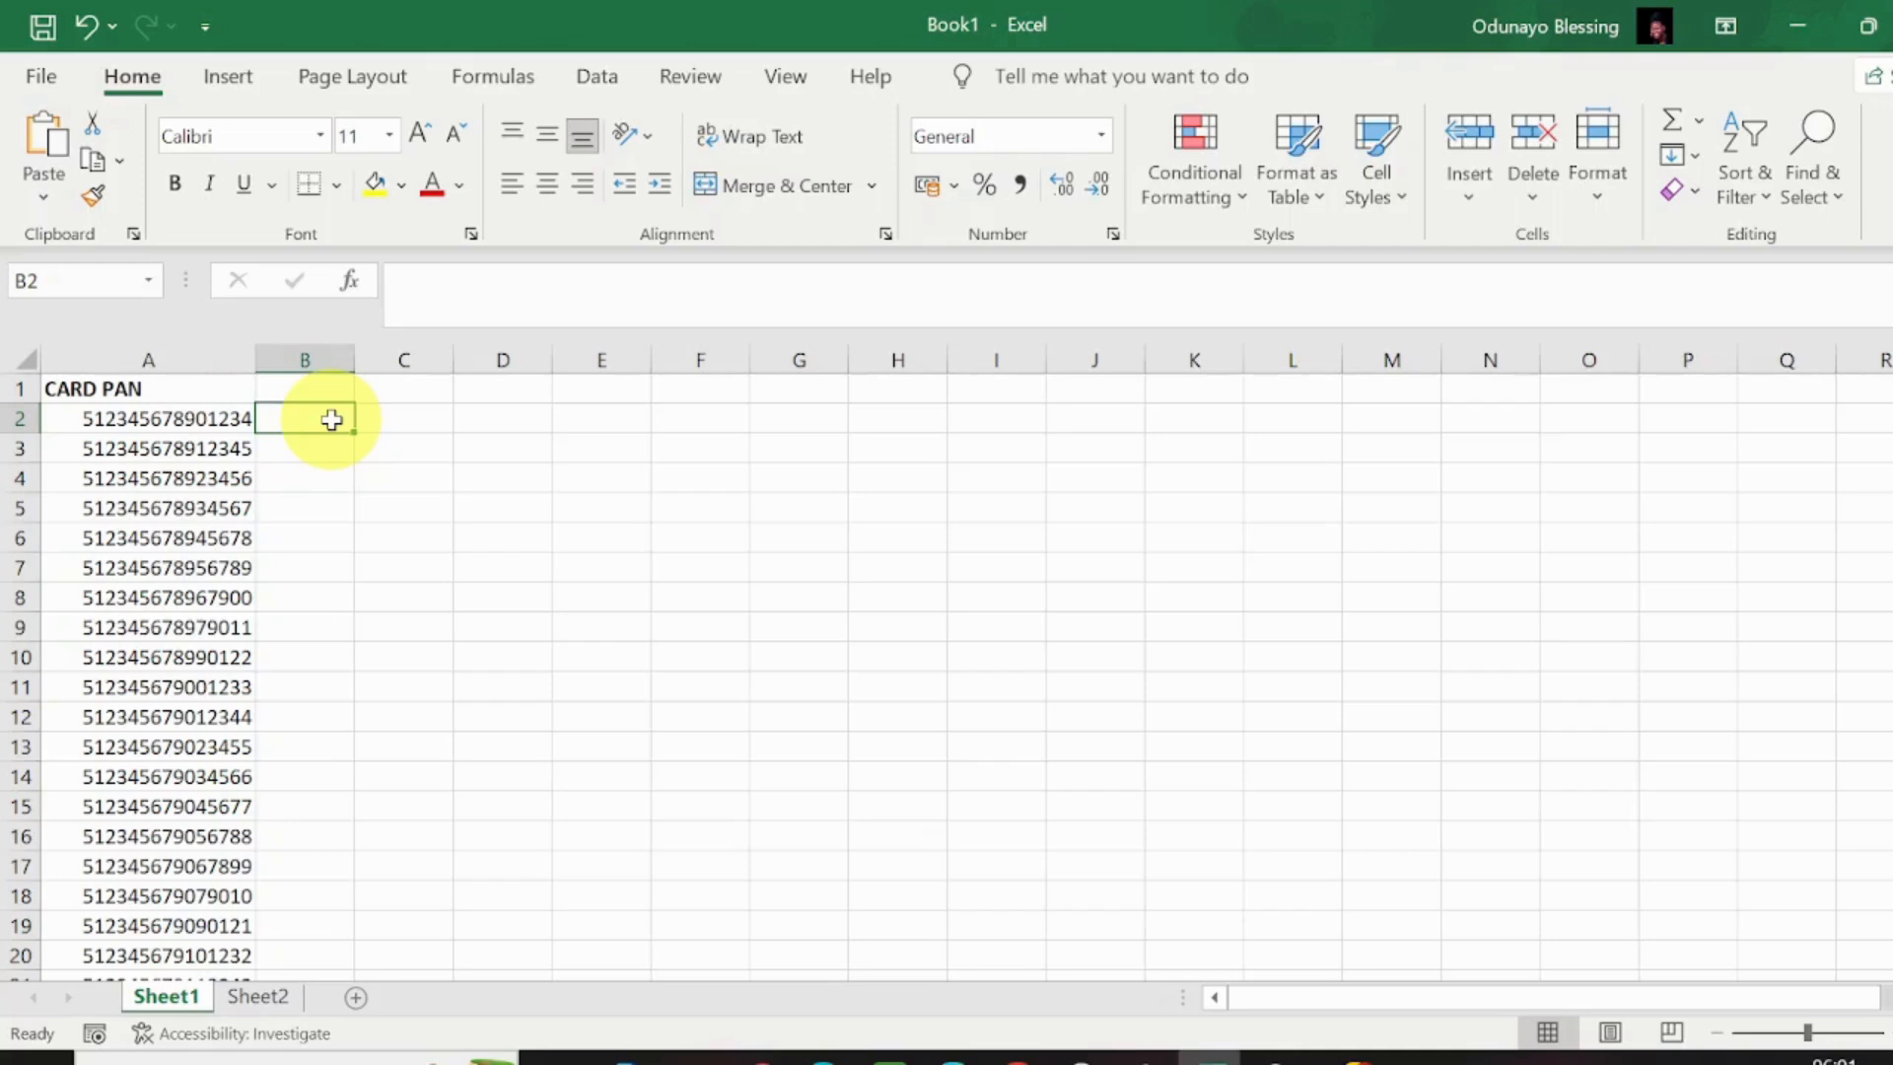
type("=")
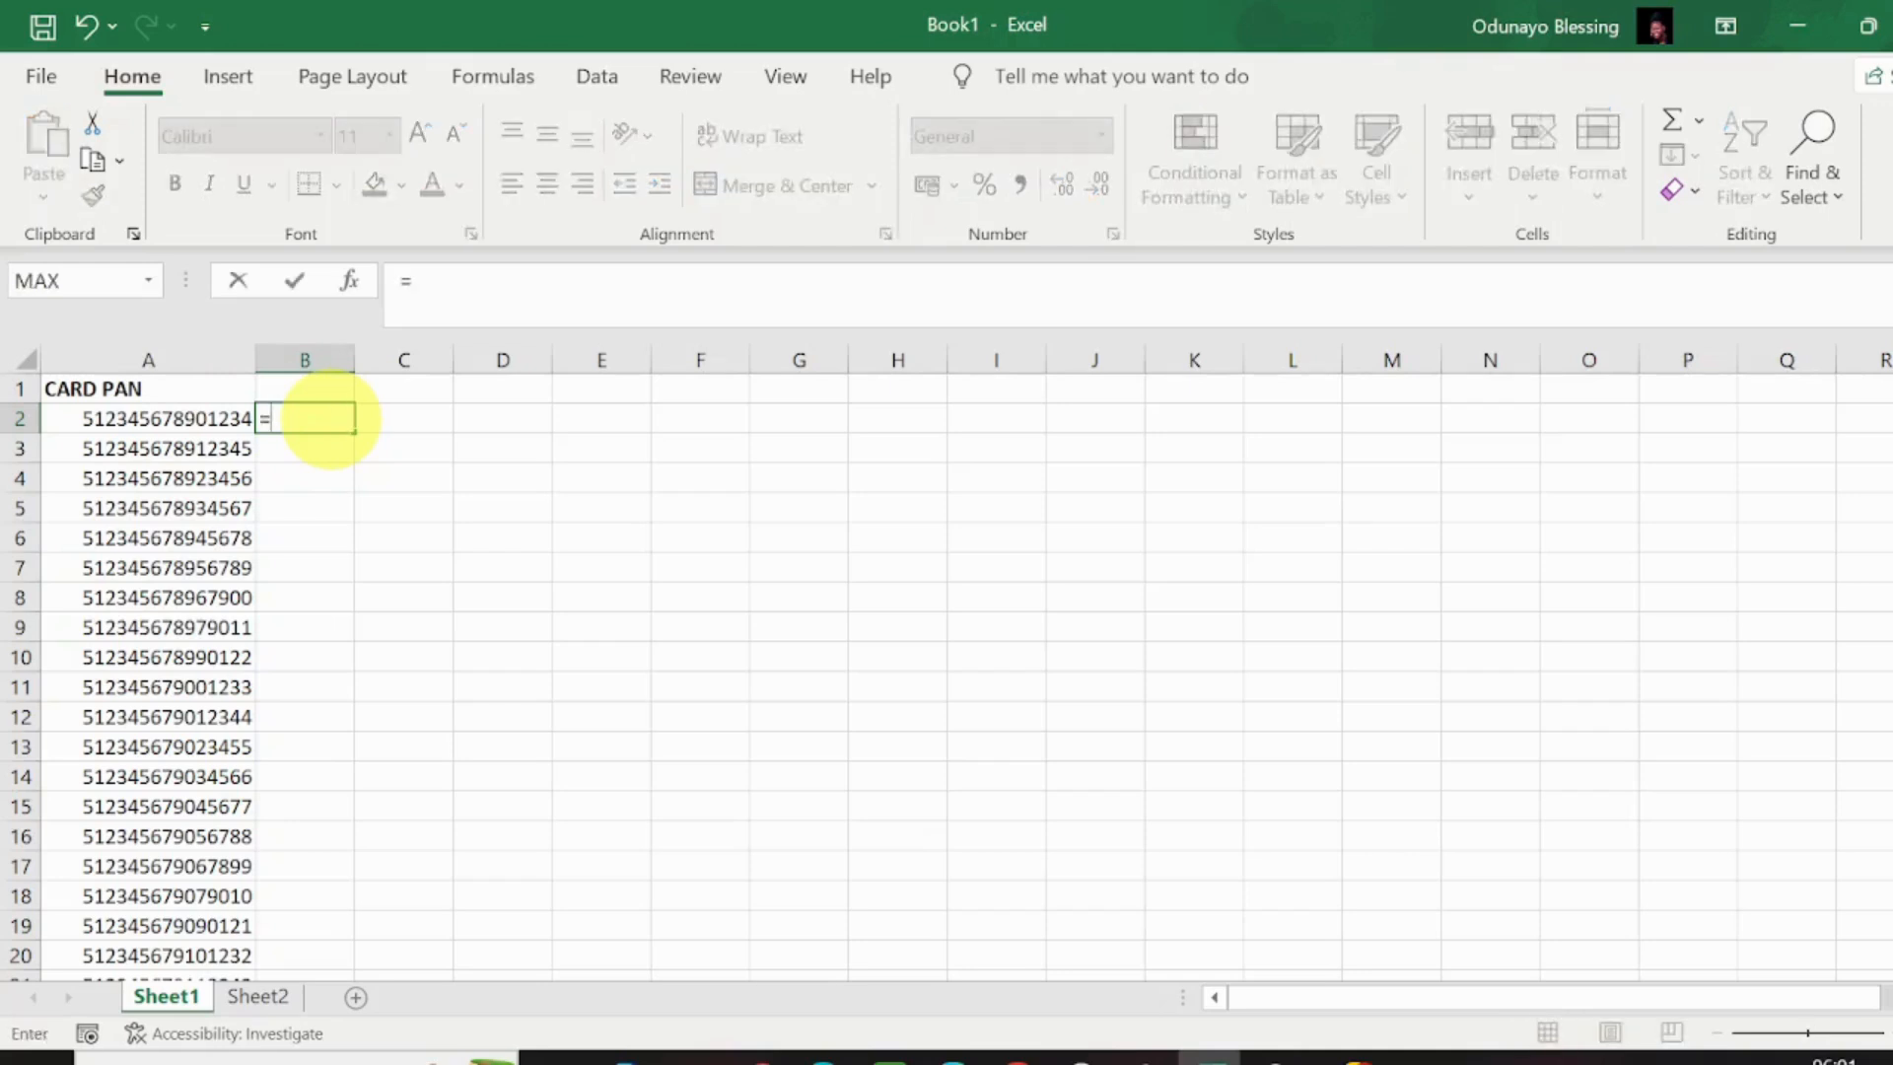
type("LEF")
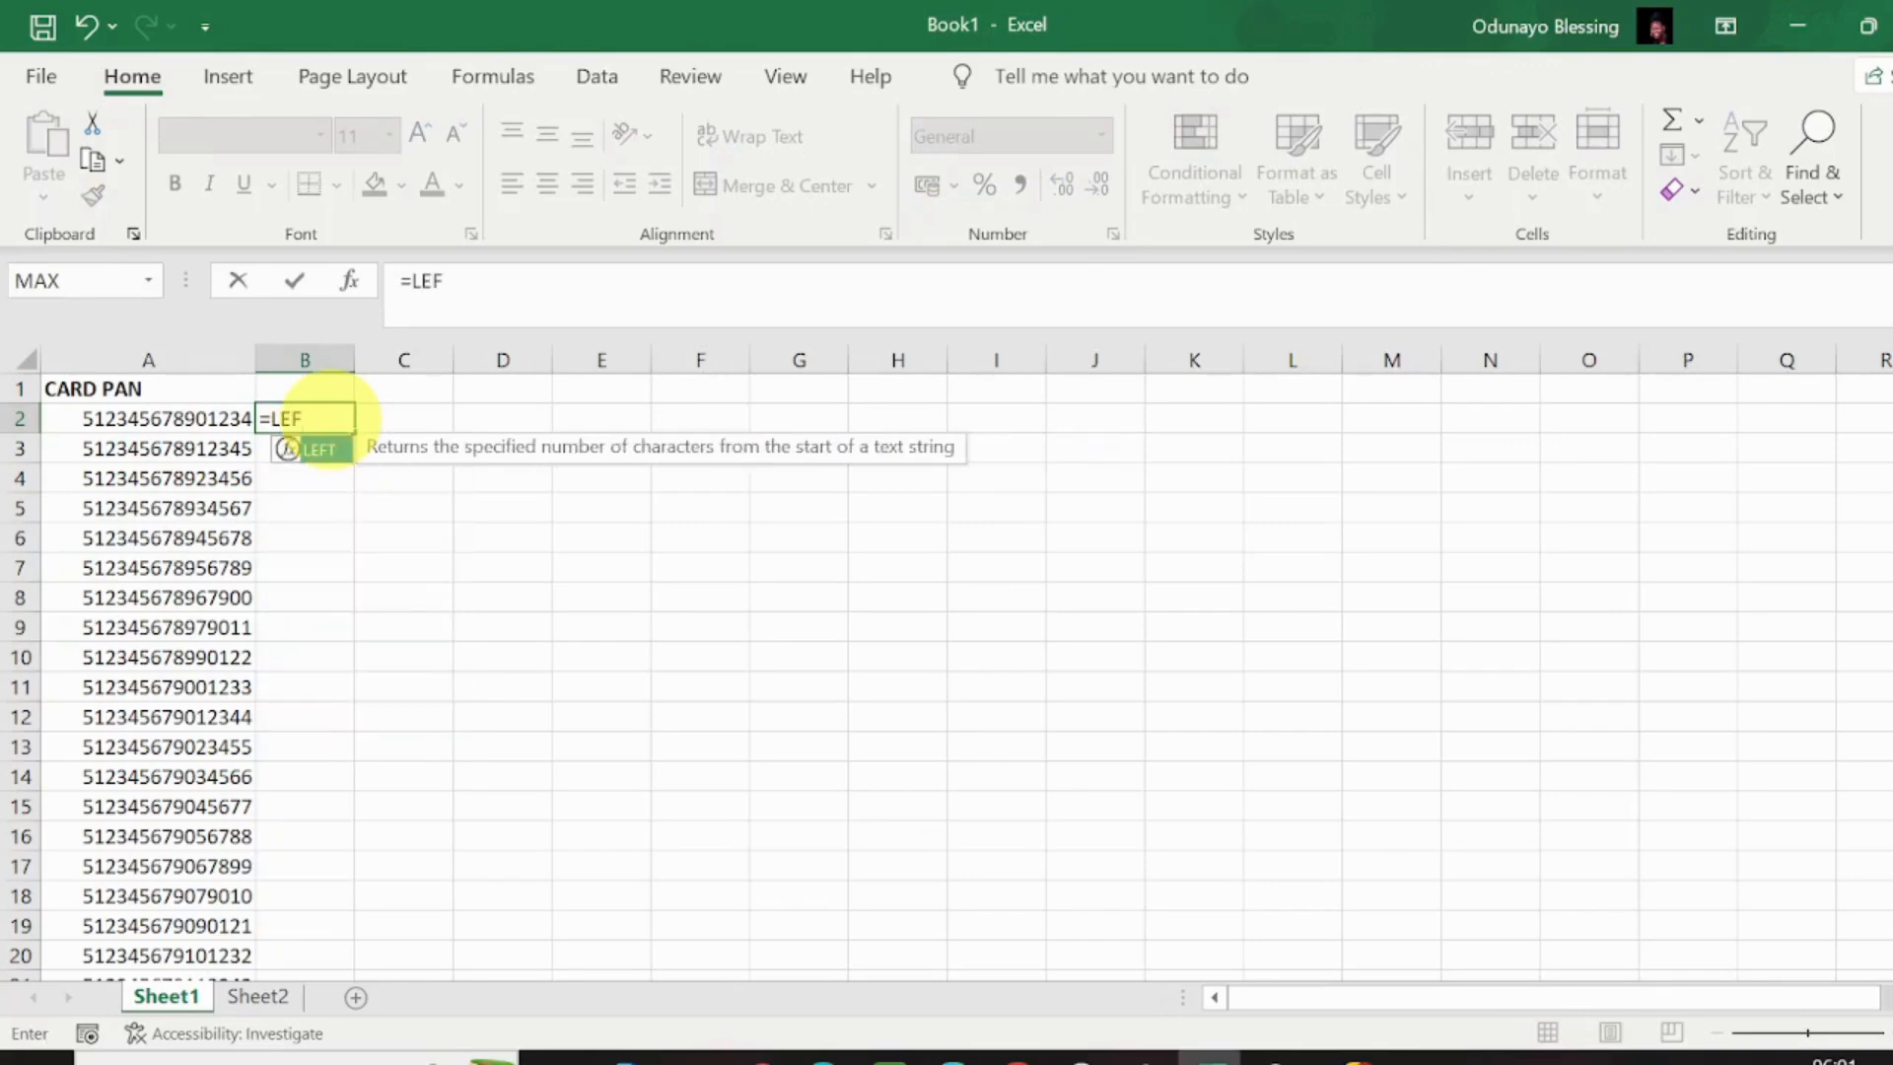
type("T(")
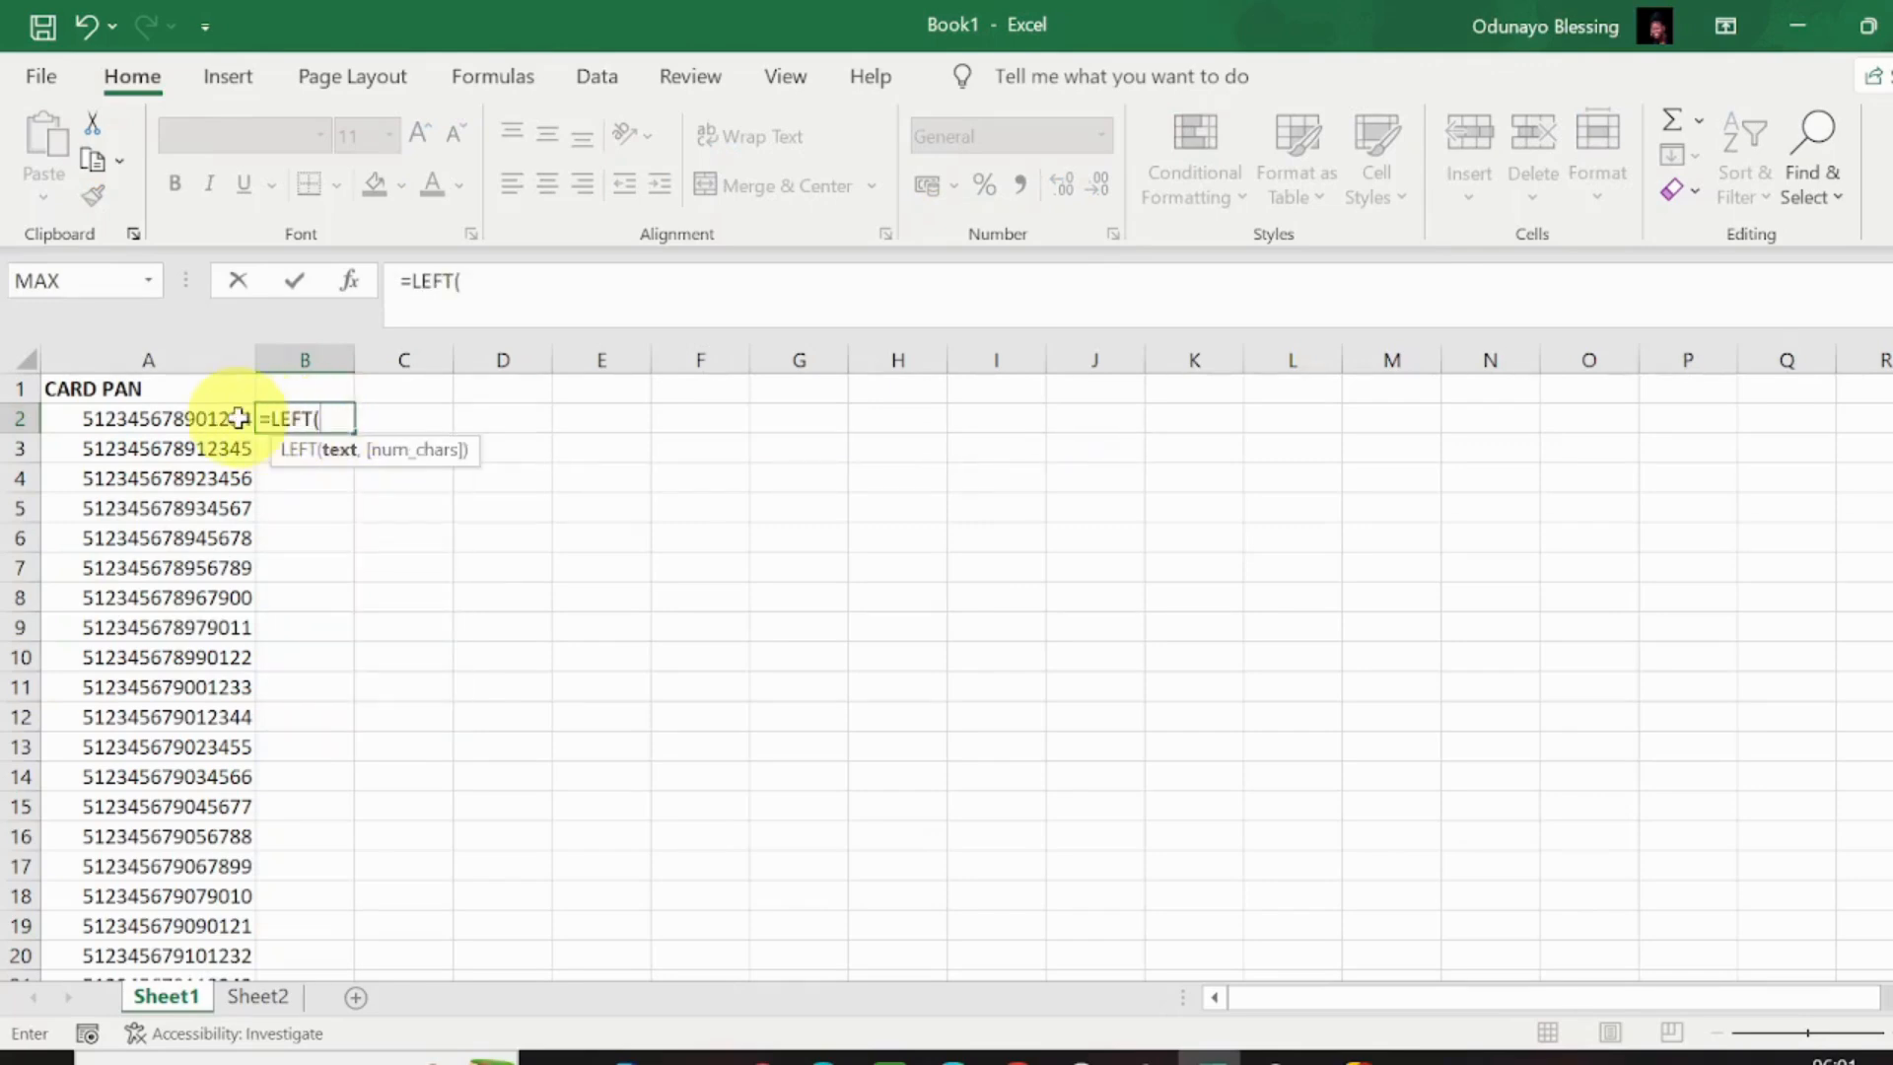
left_click(240, 419)
type(",")
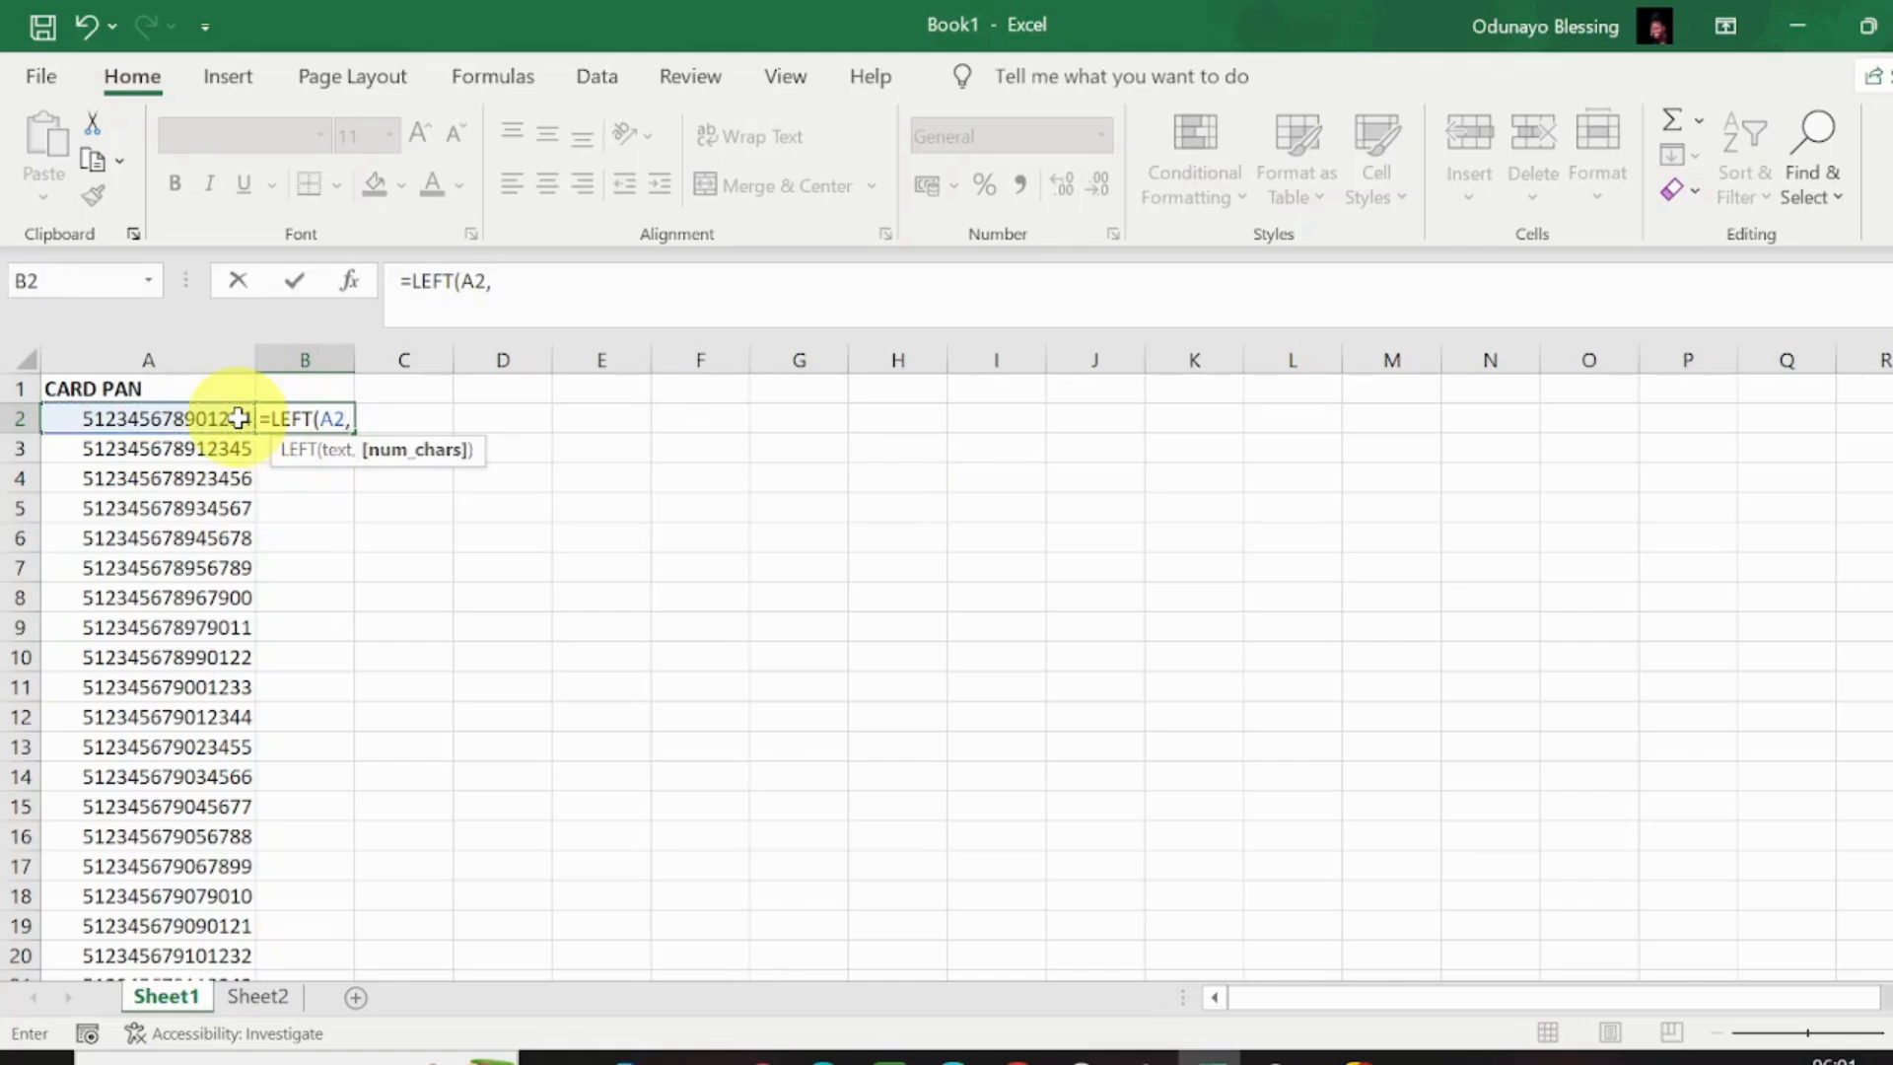
type("6)&")
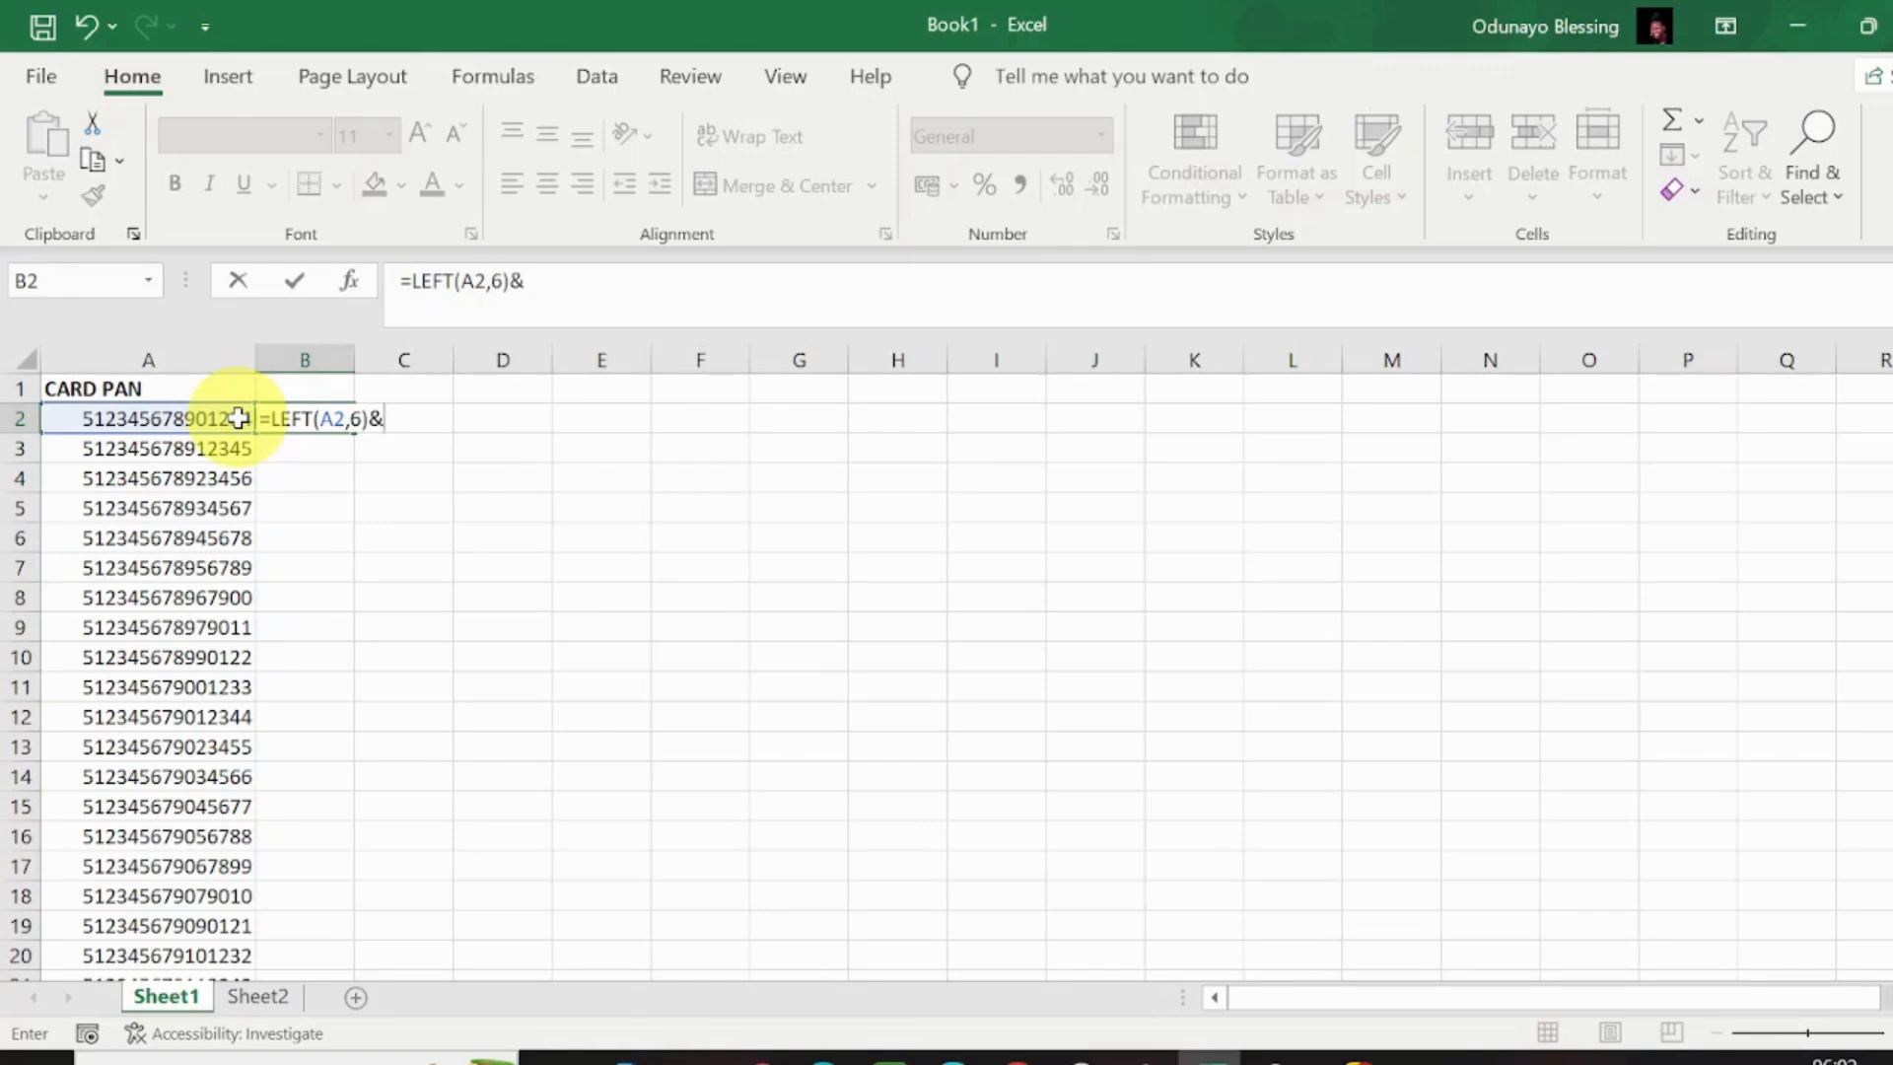
Extend the B2 formula with REPT("*",LEN(A2)-6) to repeat asterisks for the hidden card digits
type("T")
key("BackSpace")
type("REPT")
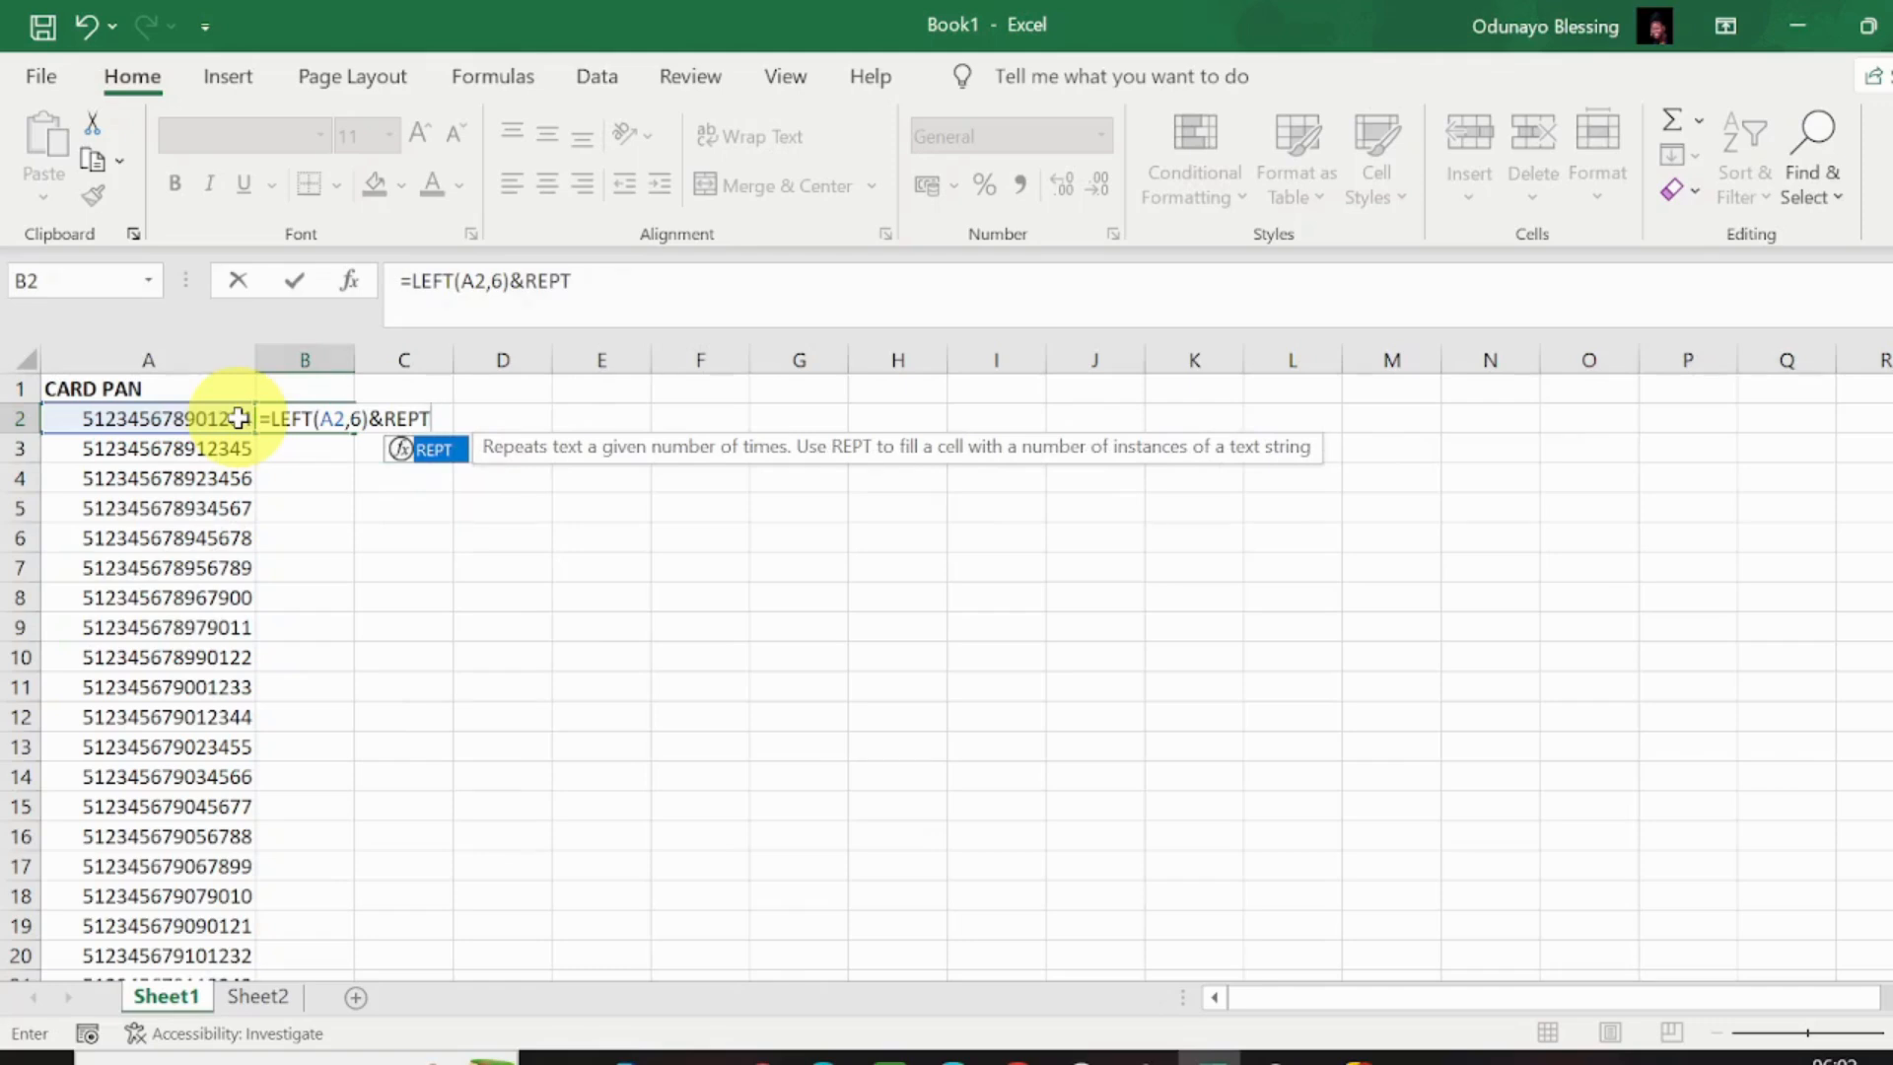
type("(\"*")
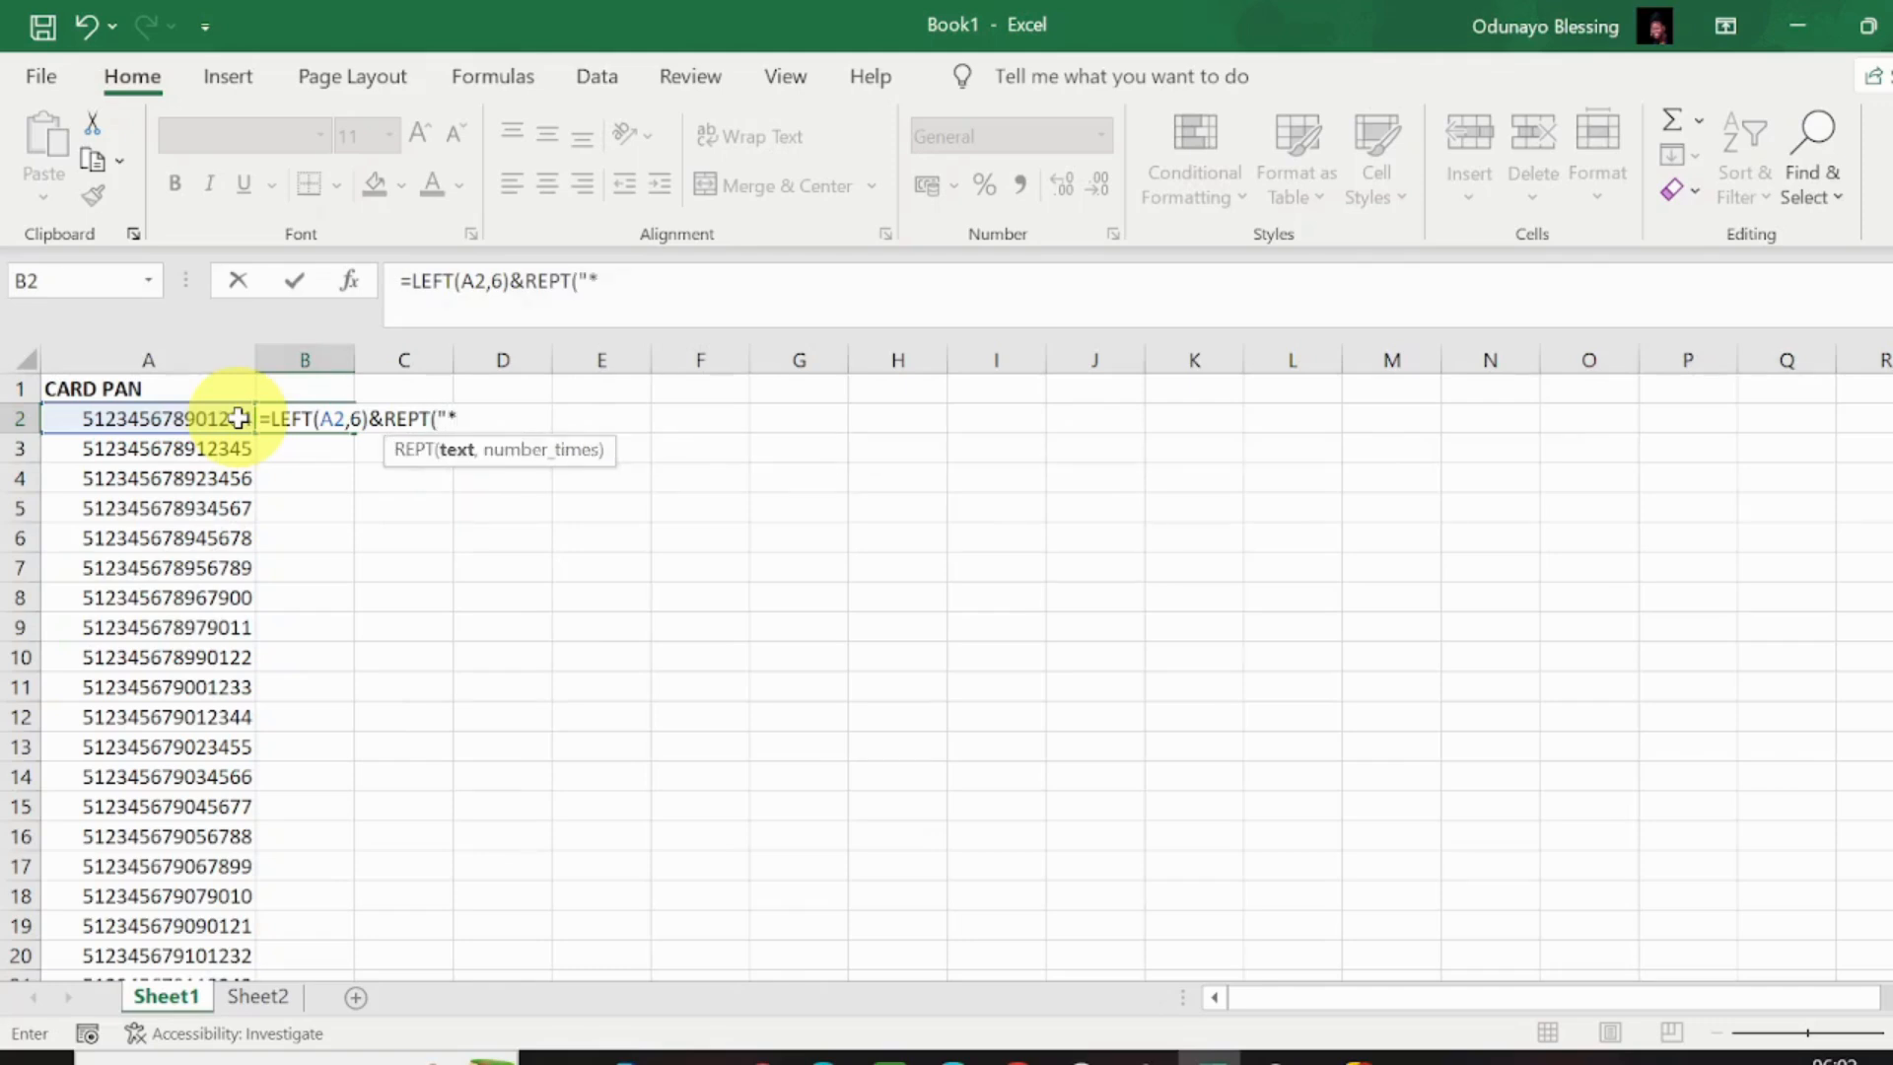
type("\",LEN")
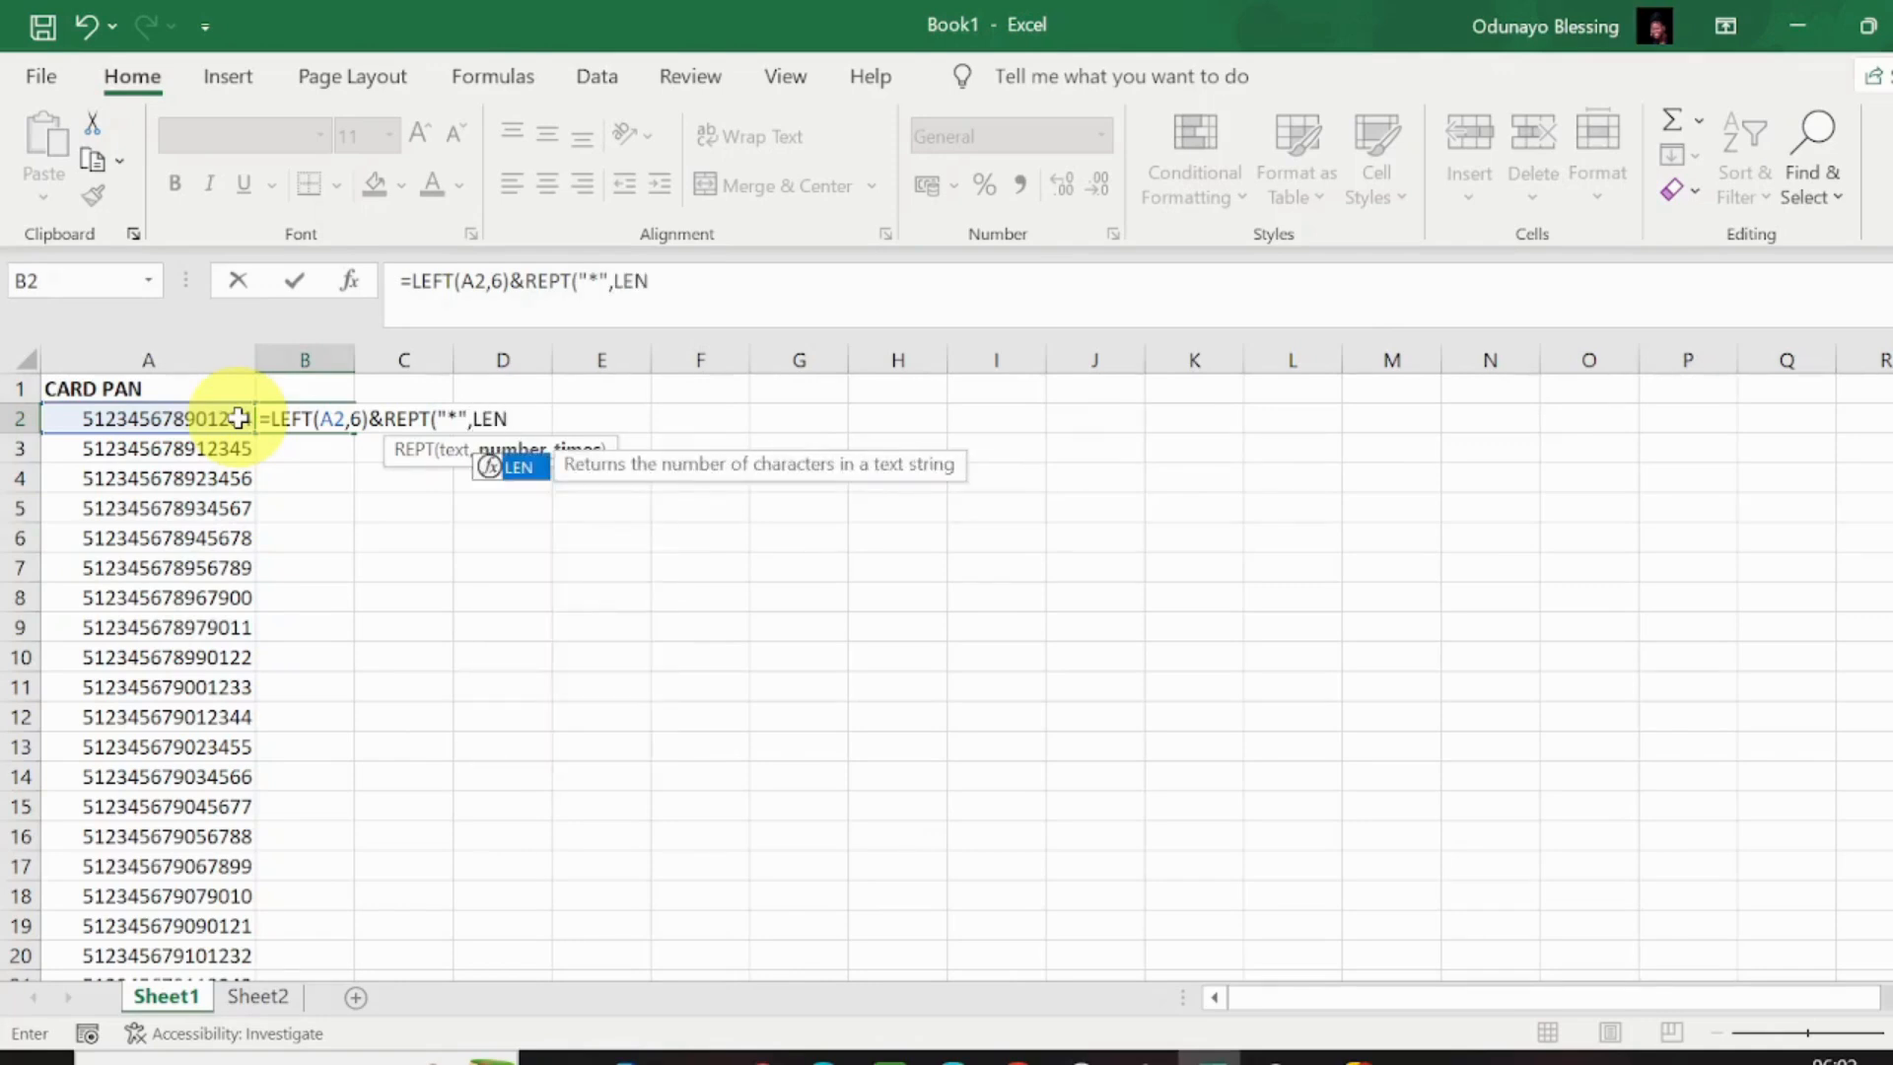
type("(A2")
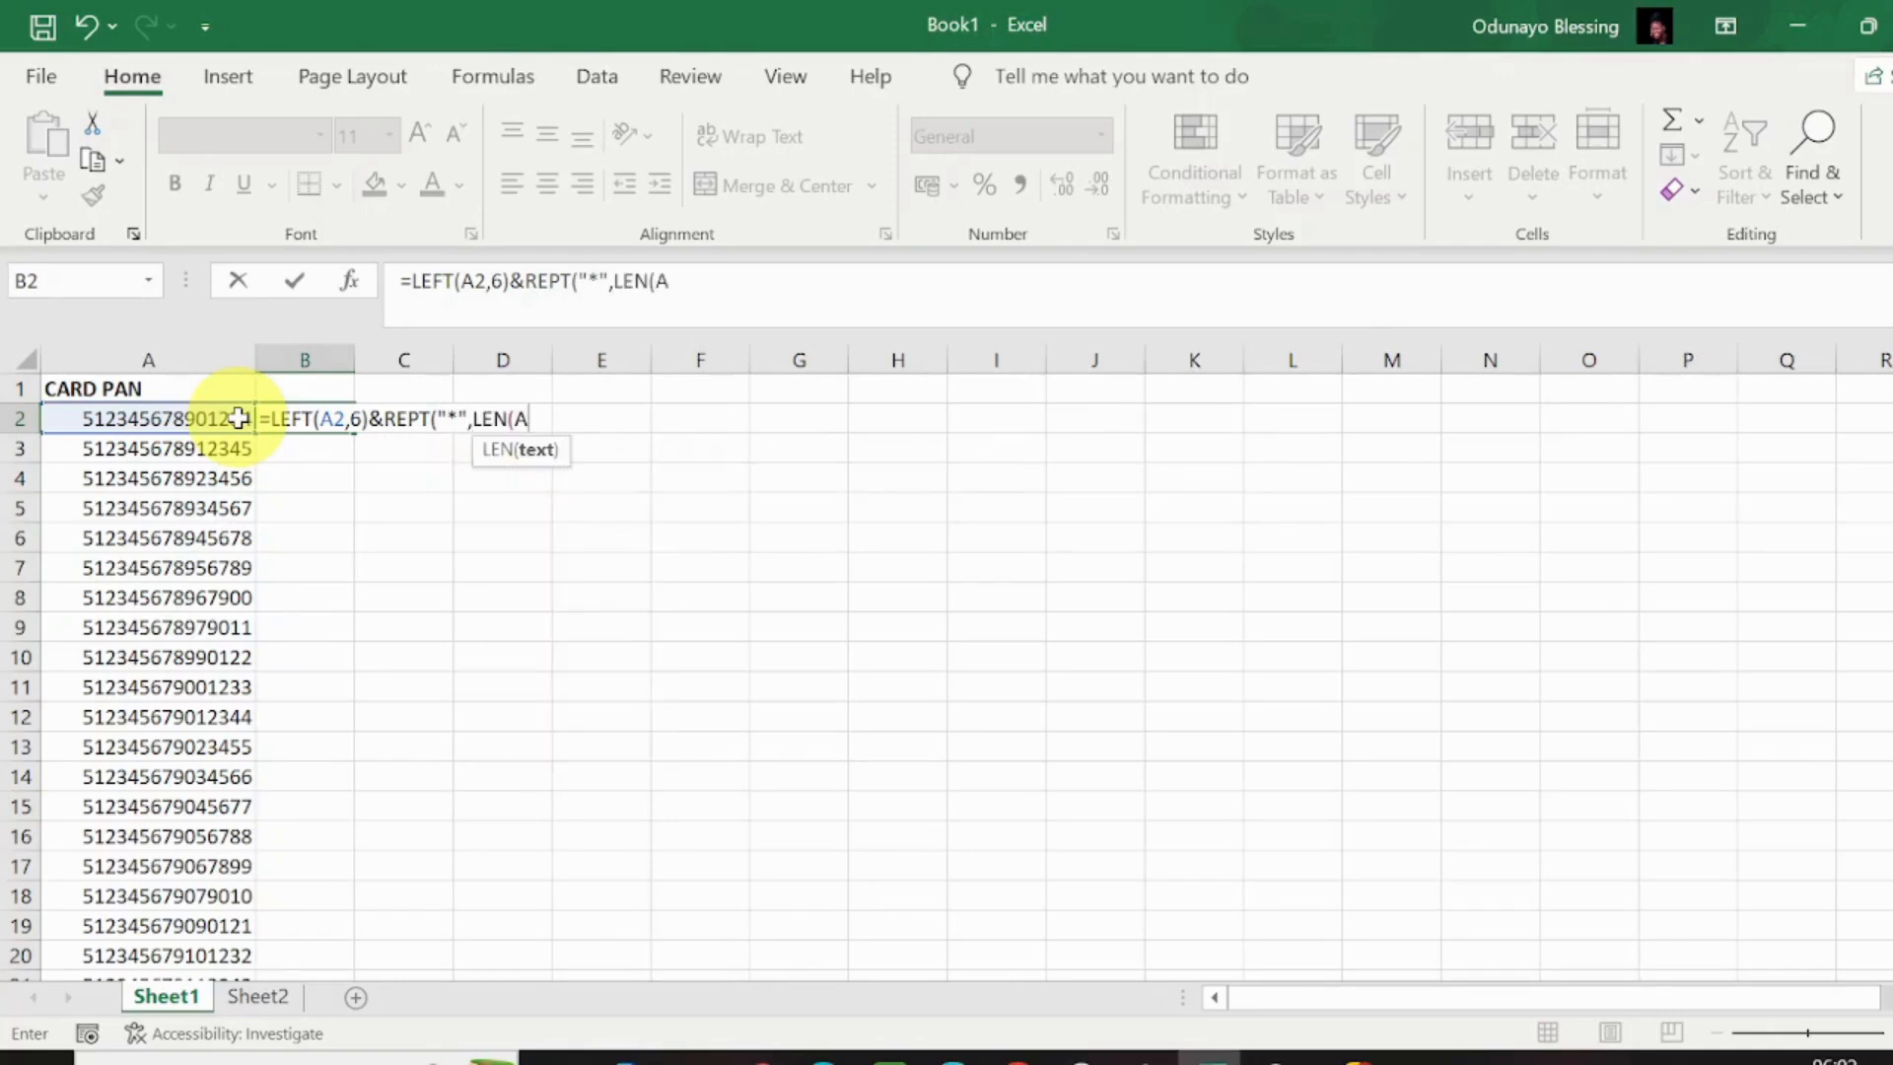
type(",")
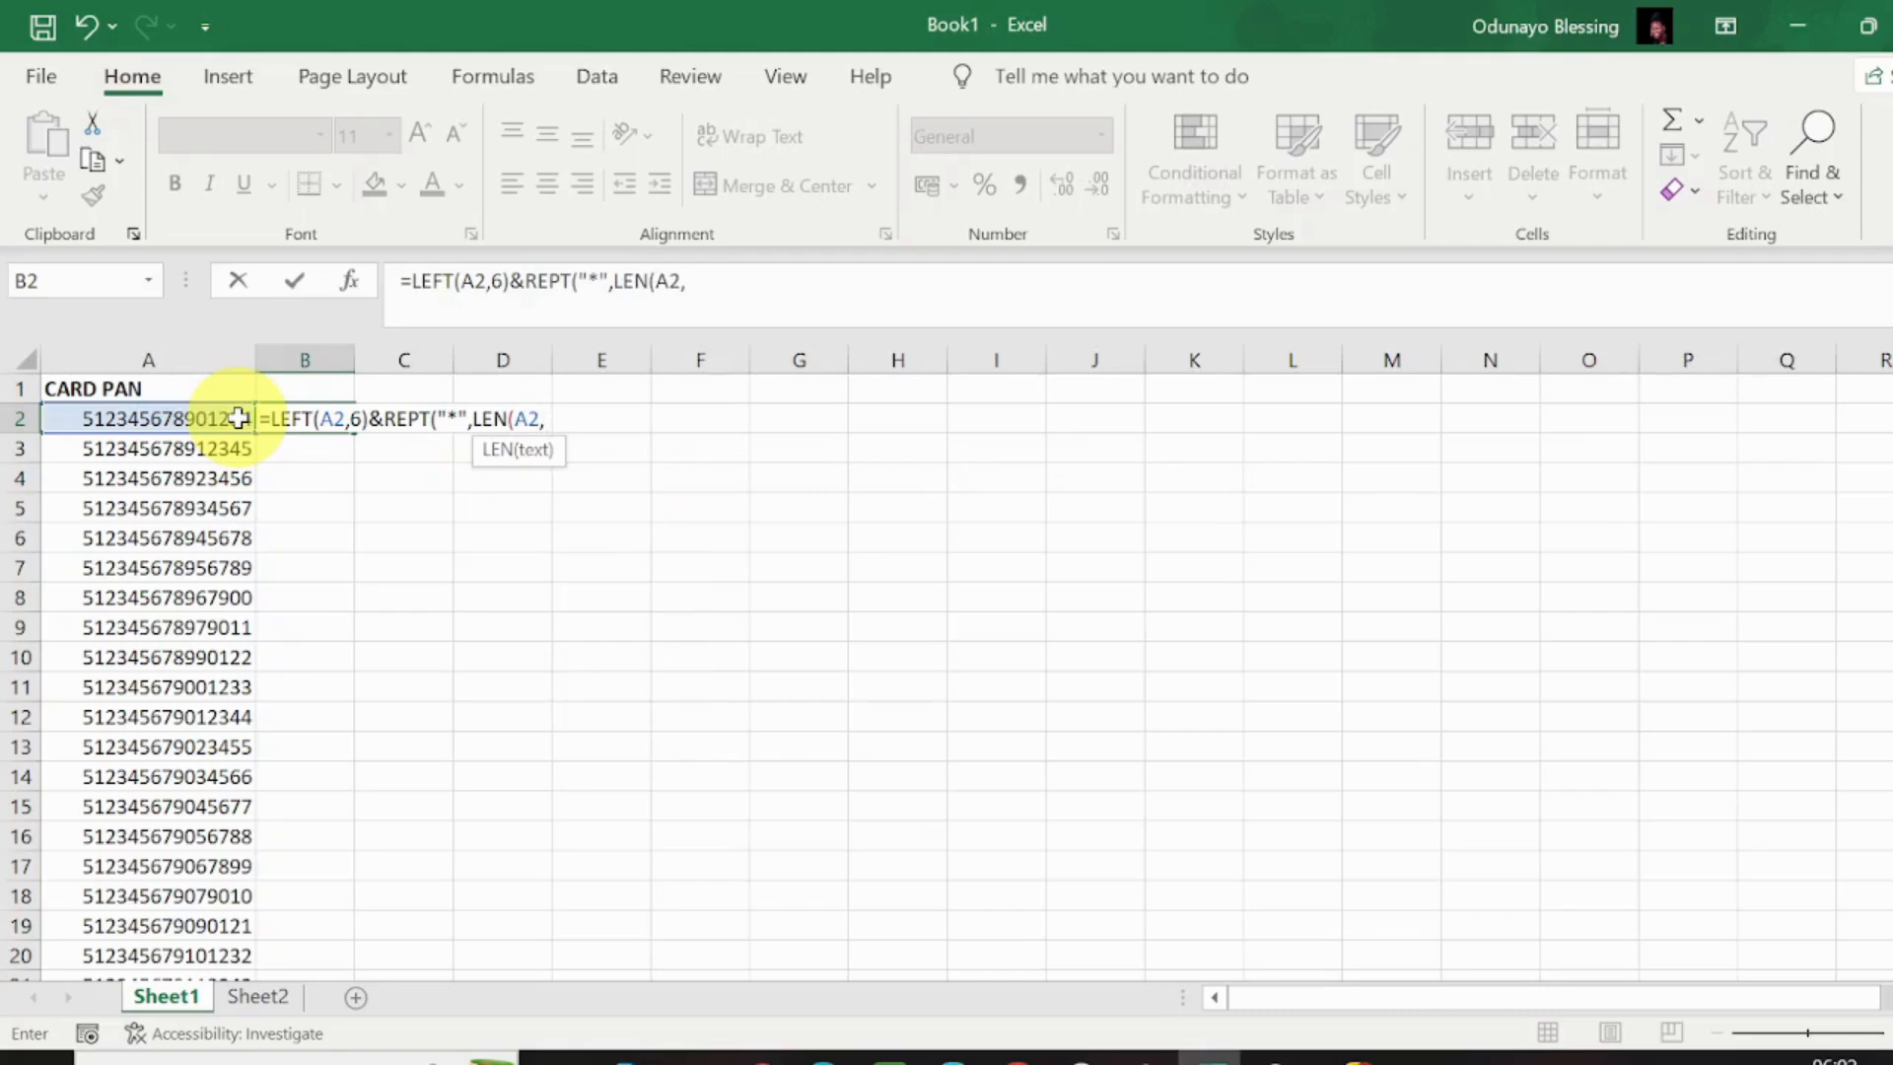
key("BackSpace")
type(")-6")
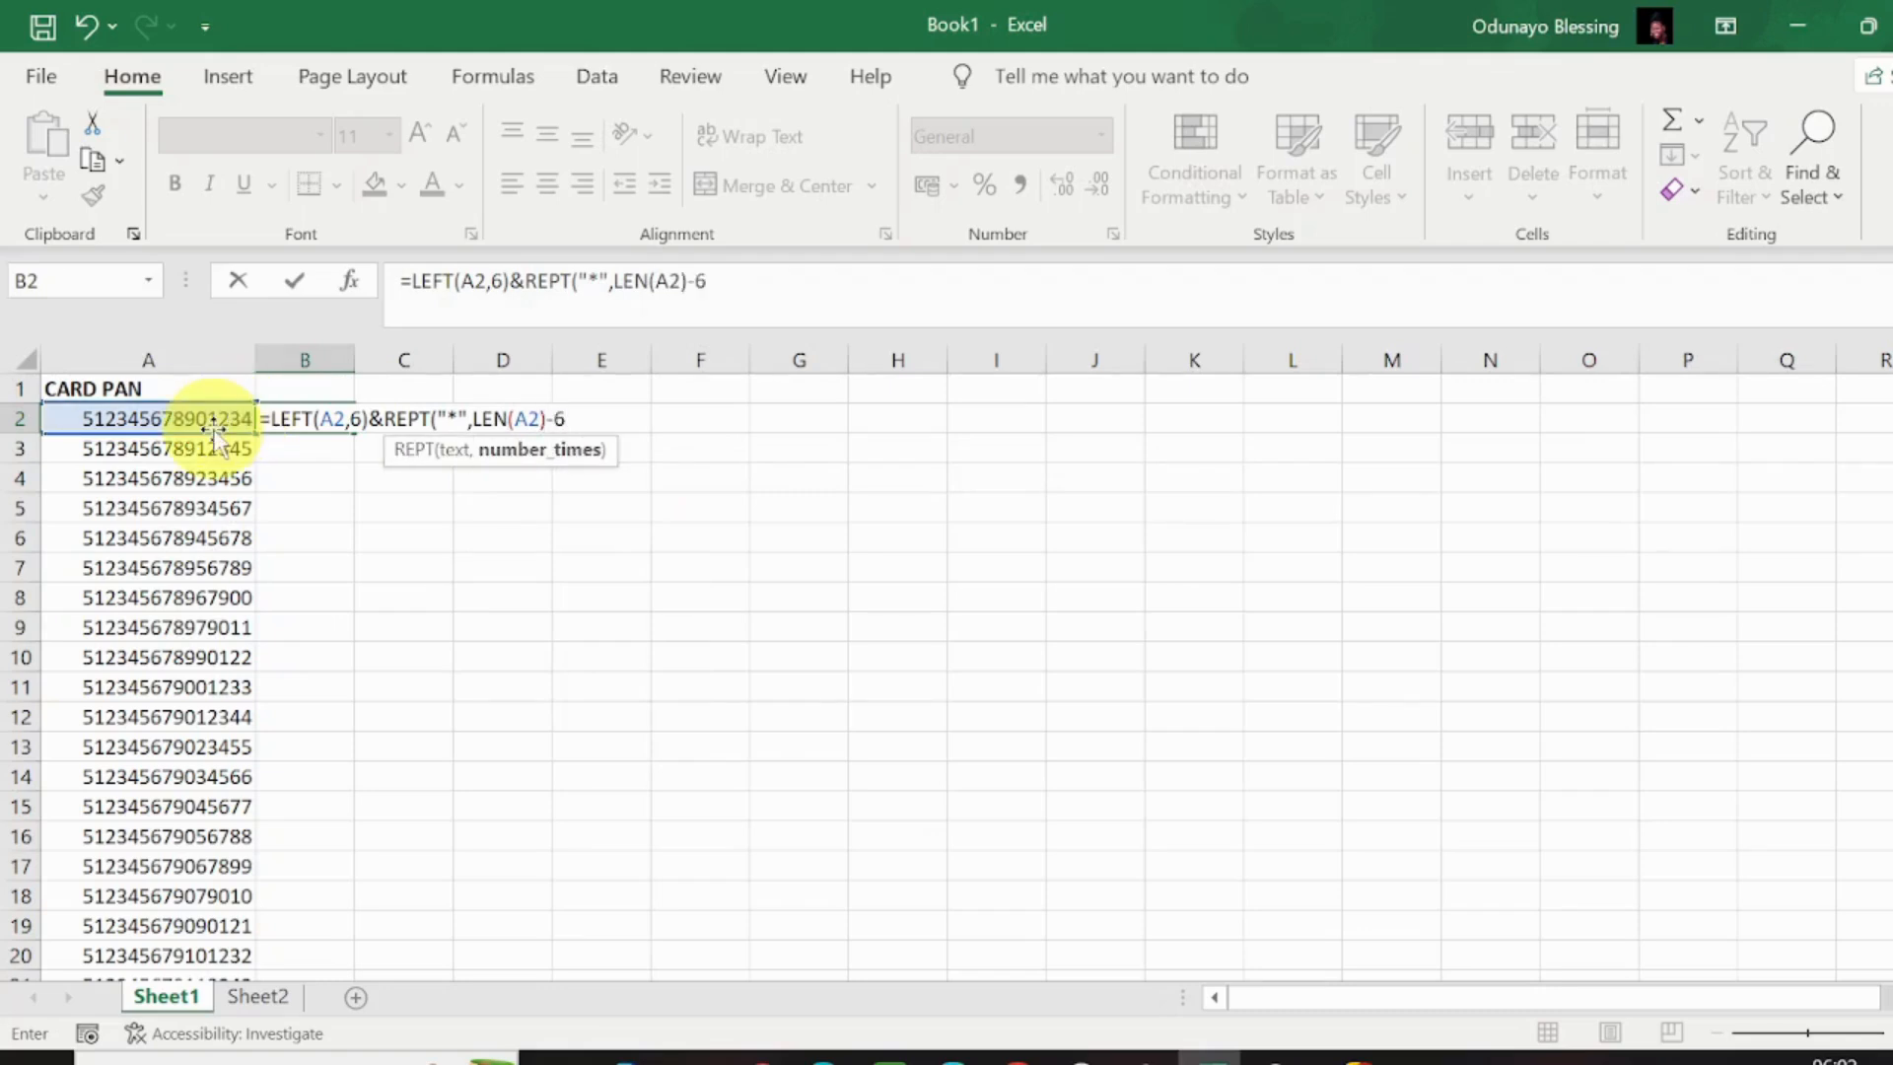
type(")")
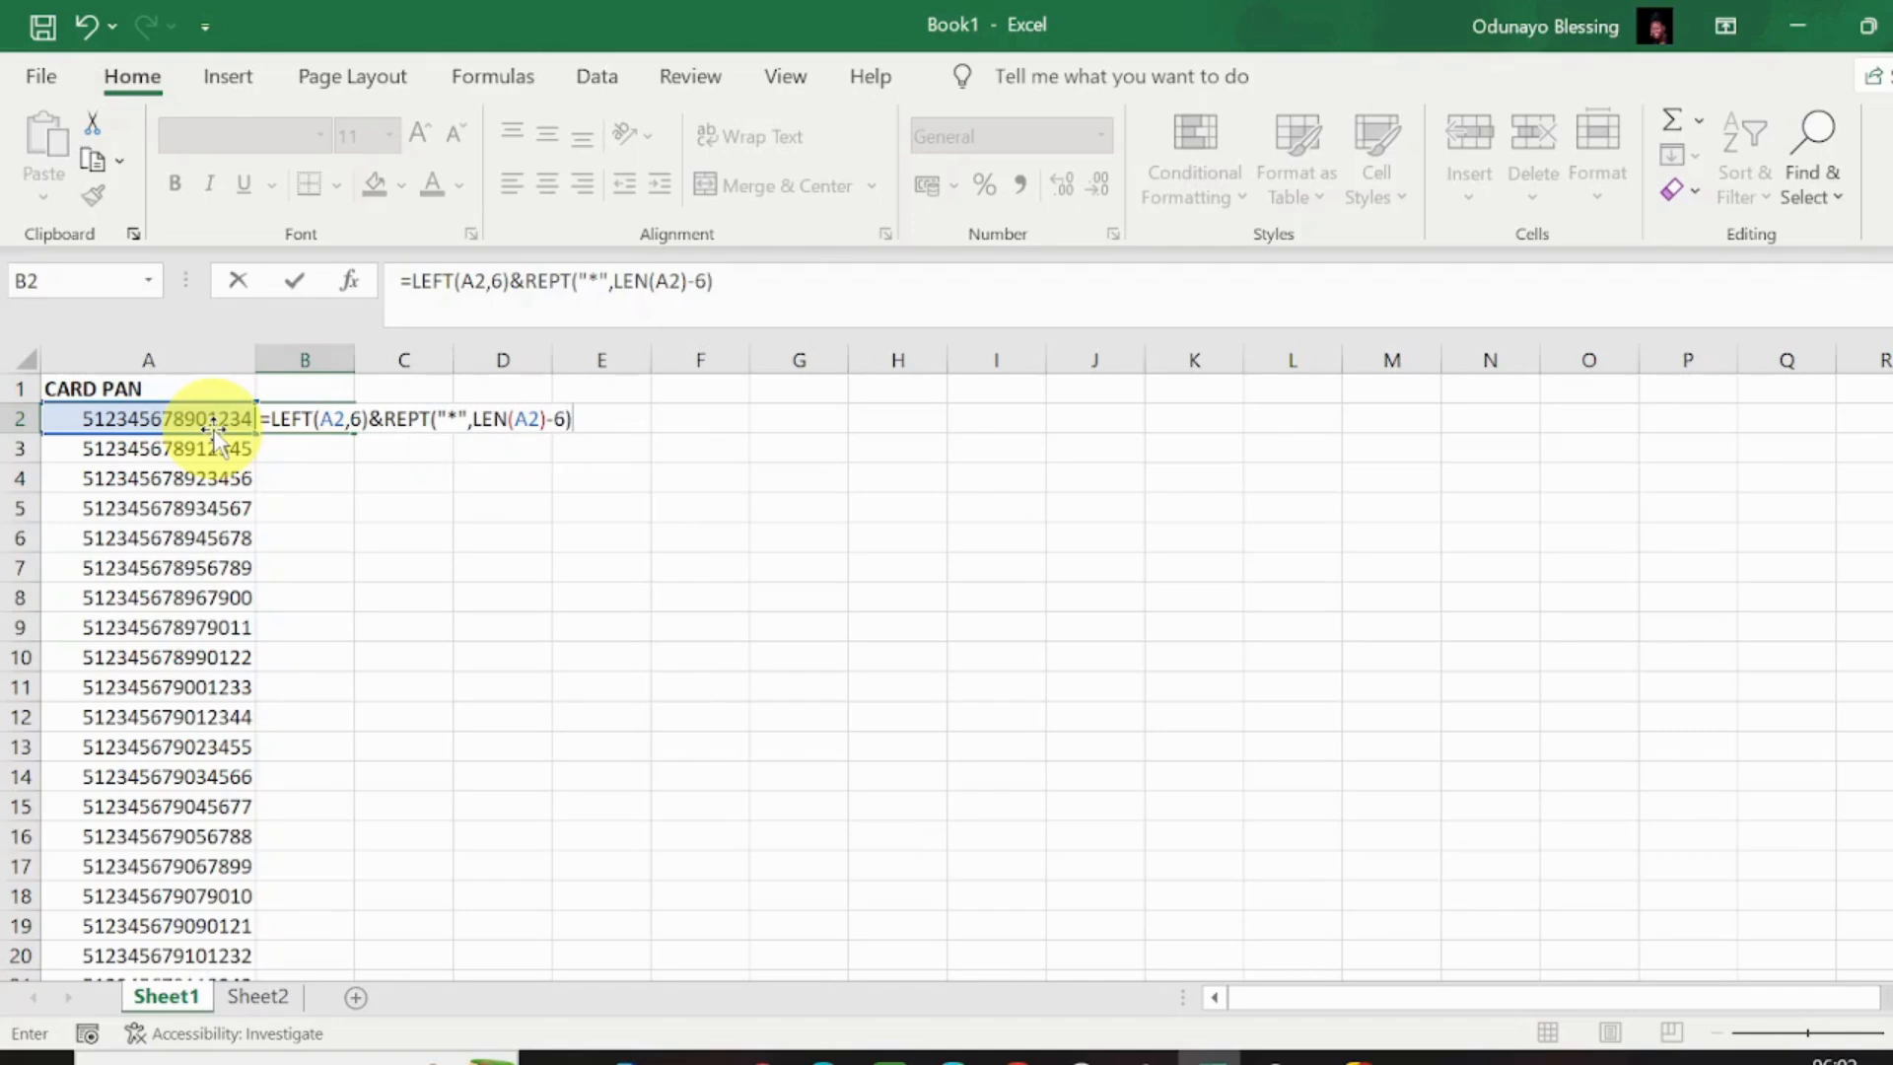
Complete the B2 formula with &RIGHT(A2,4) to add the last four card digits, and enter it
type("&RIGHT")
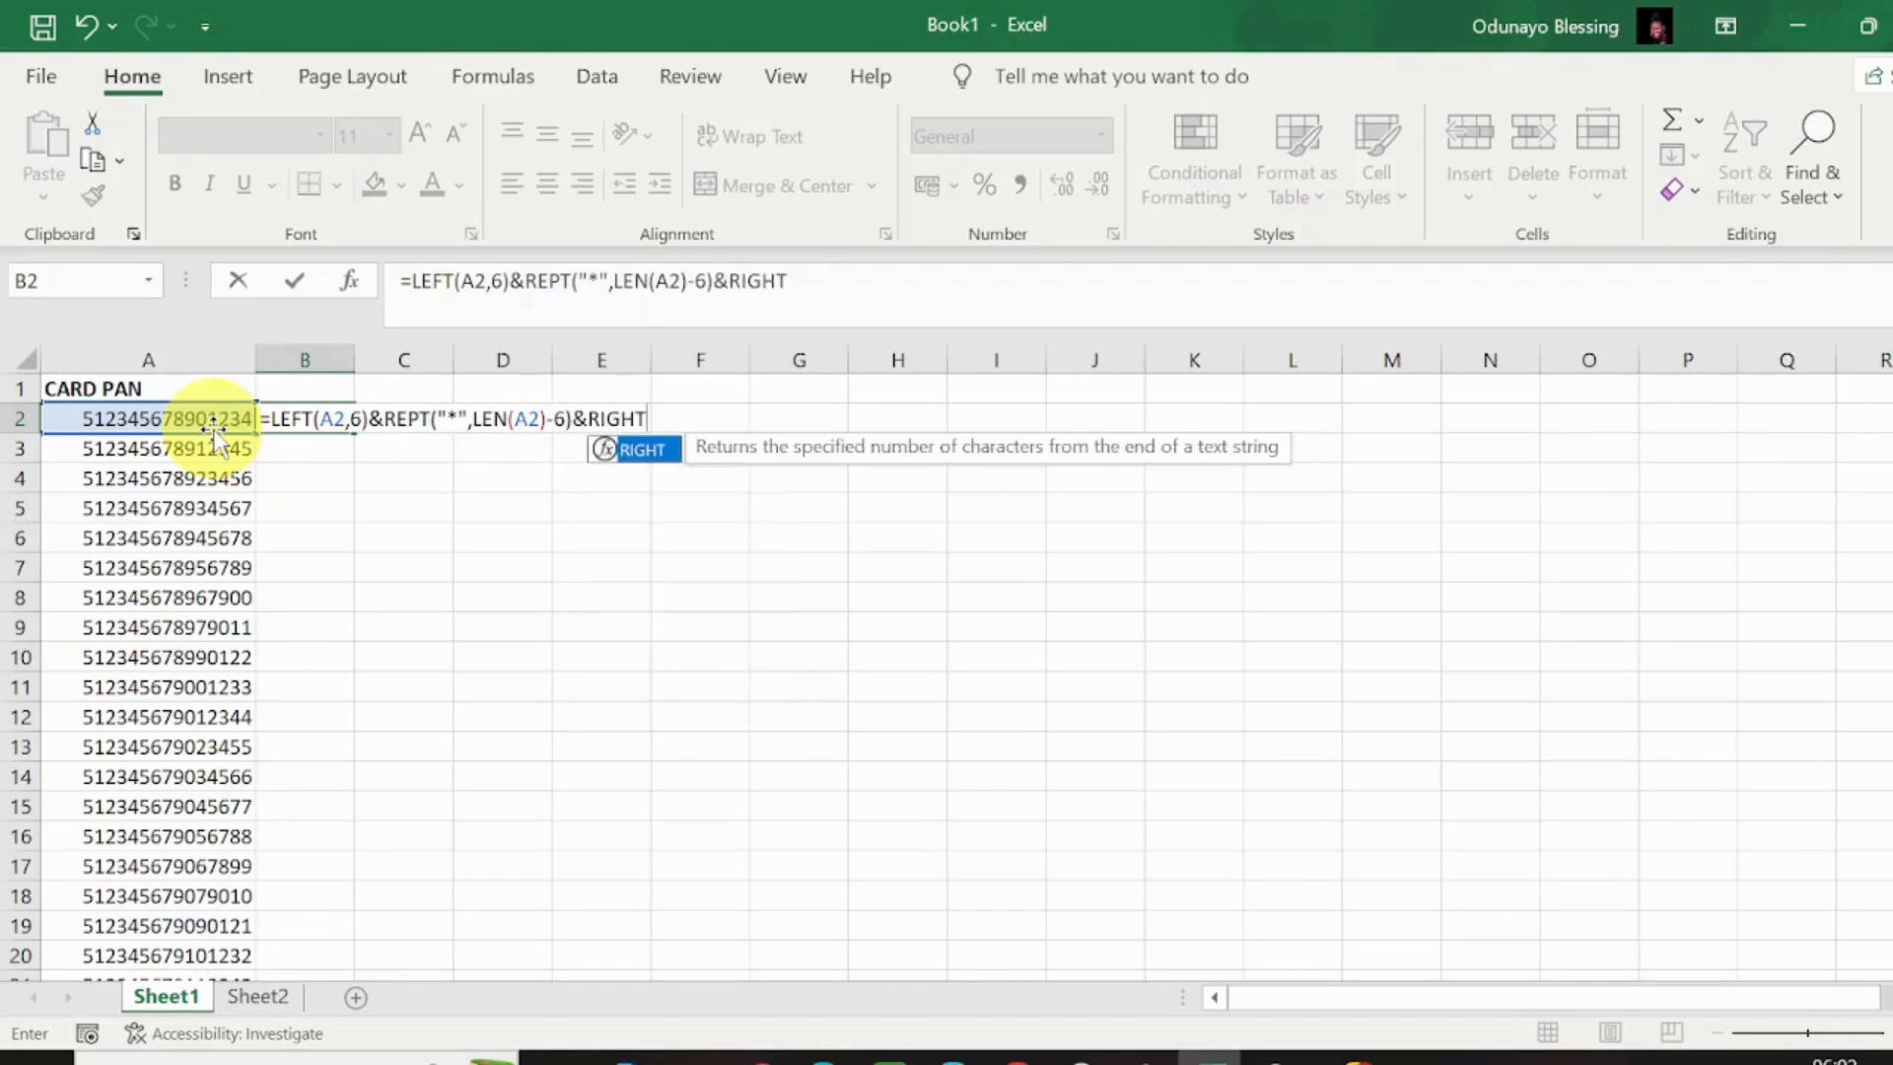
type("(A")
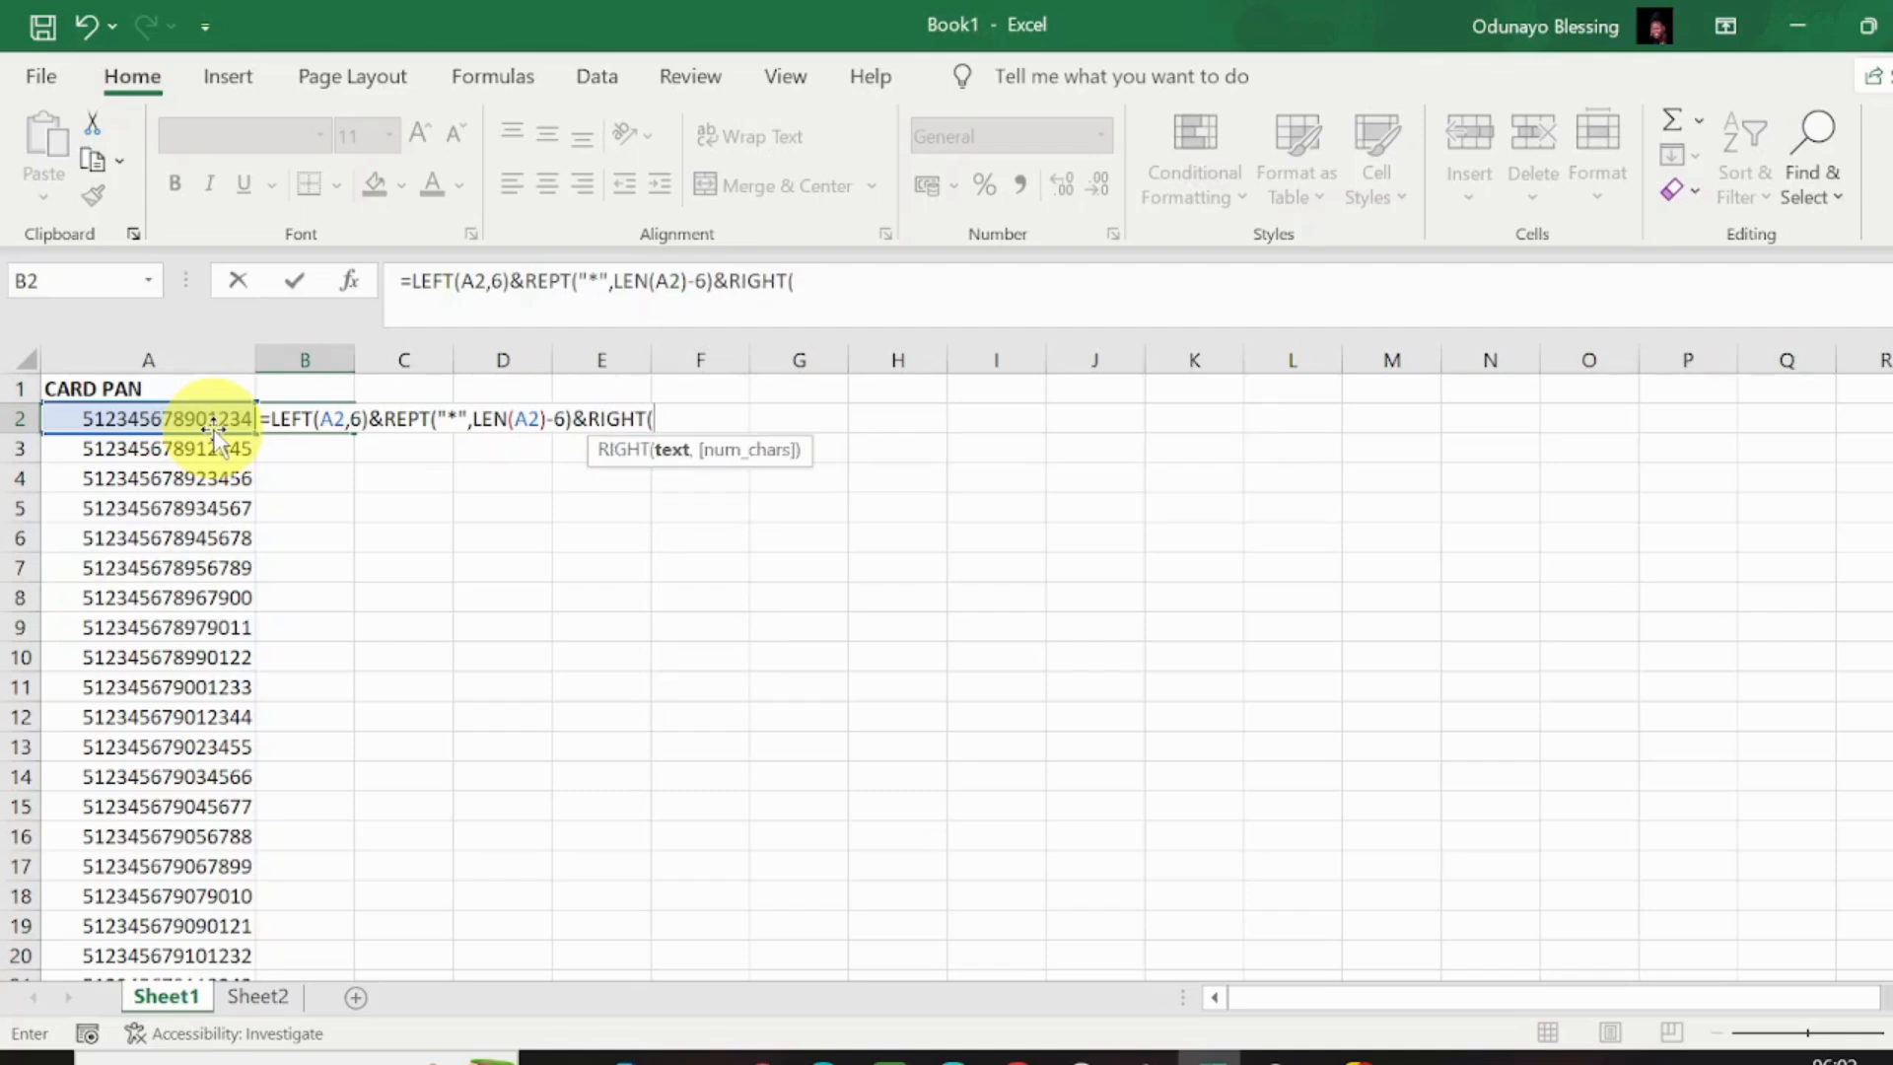
type("2,")
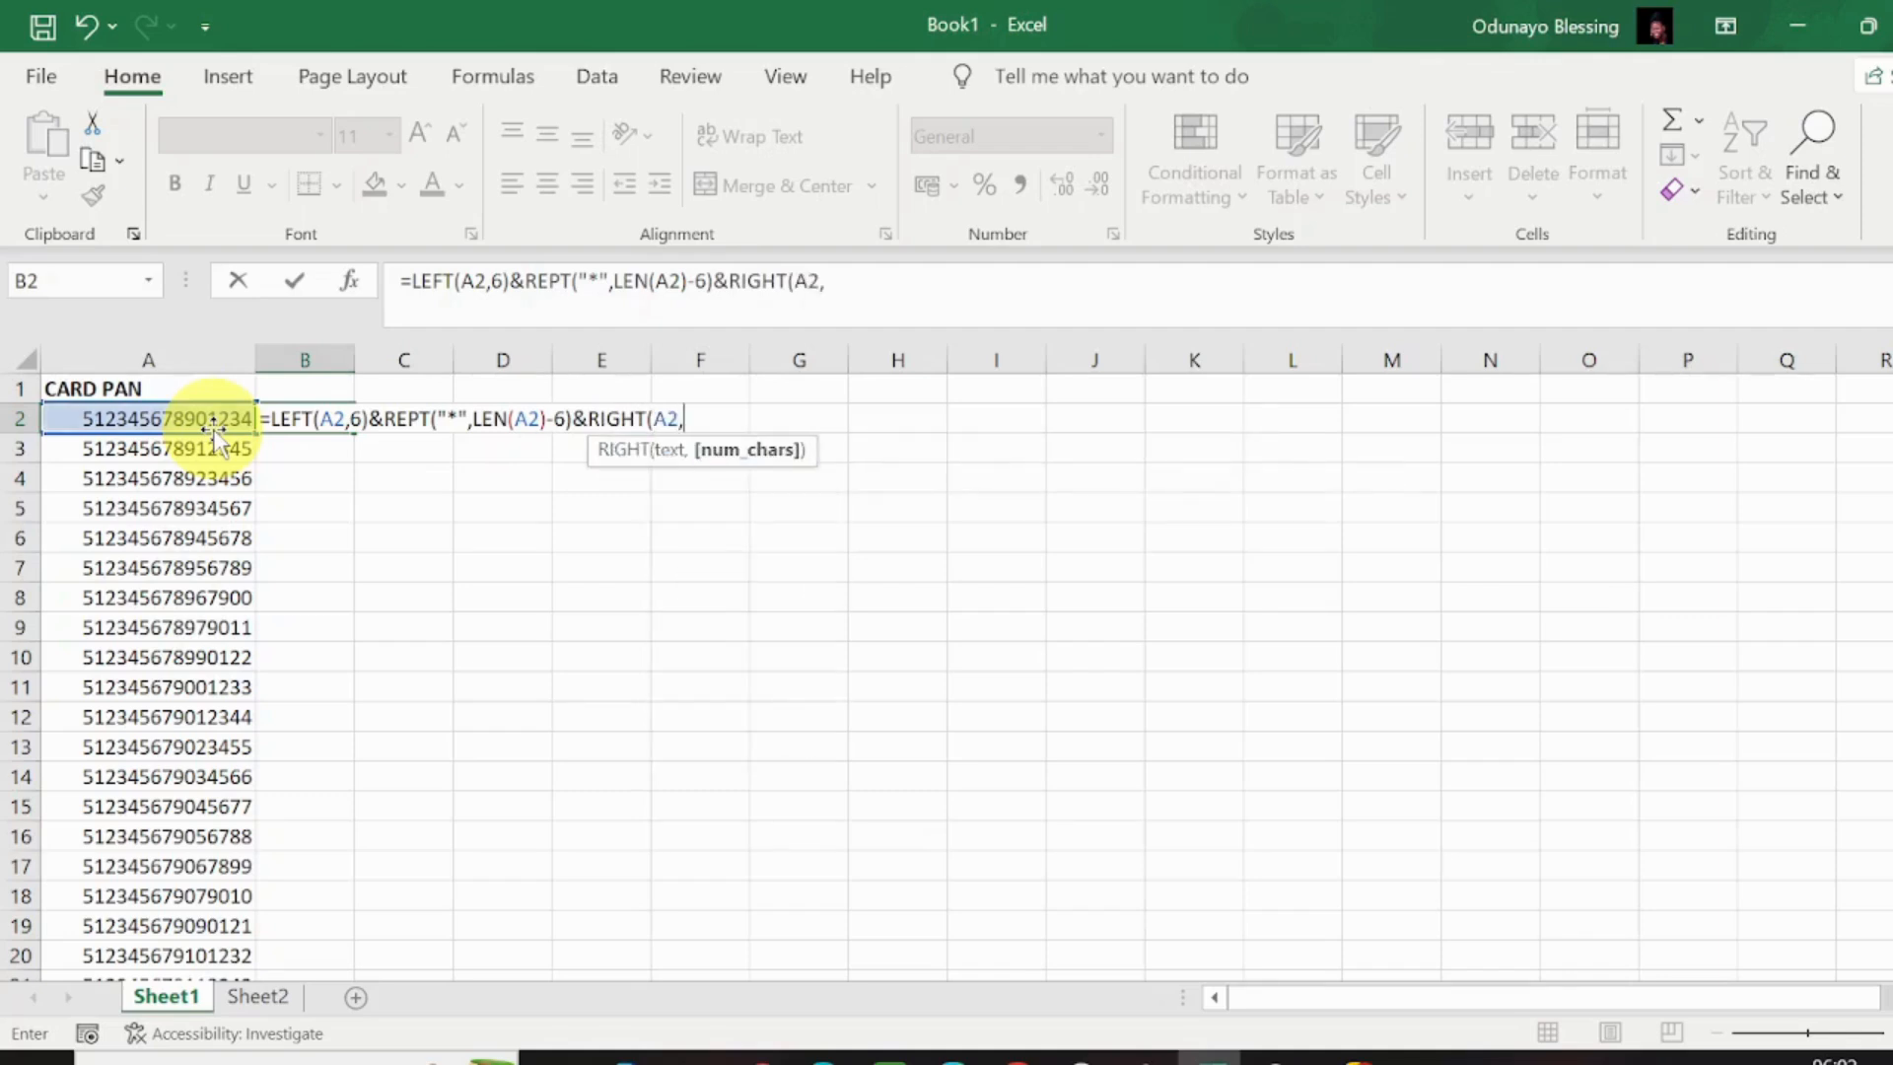
type("4)")
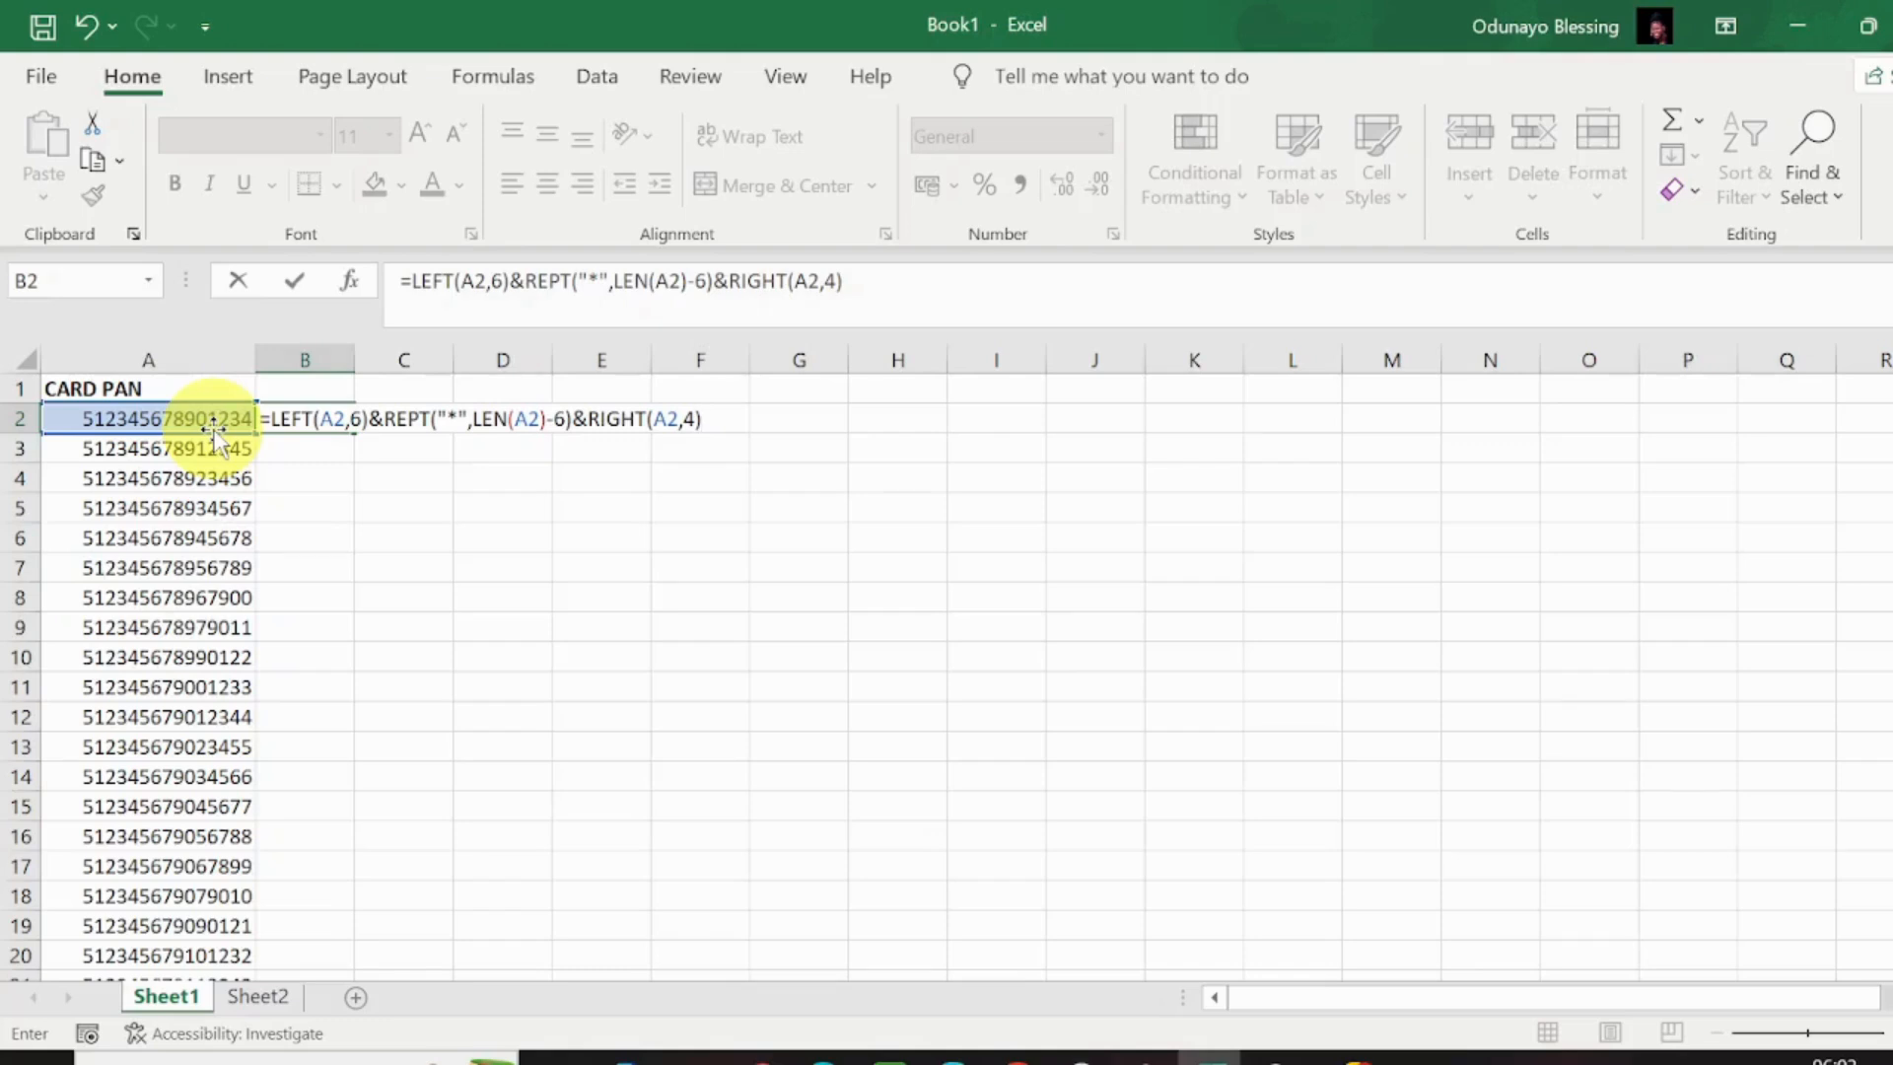
key("Return")
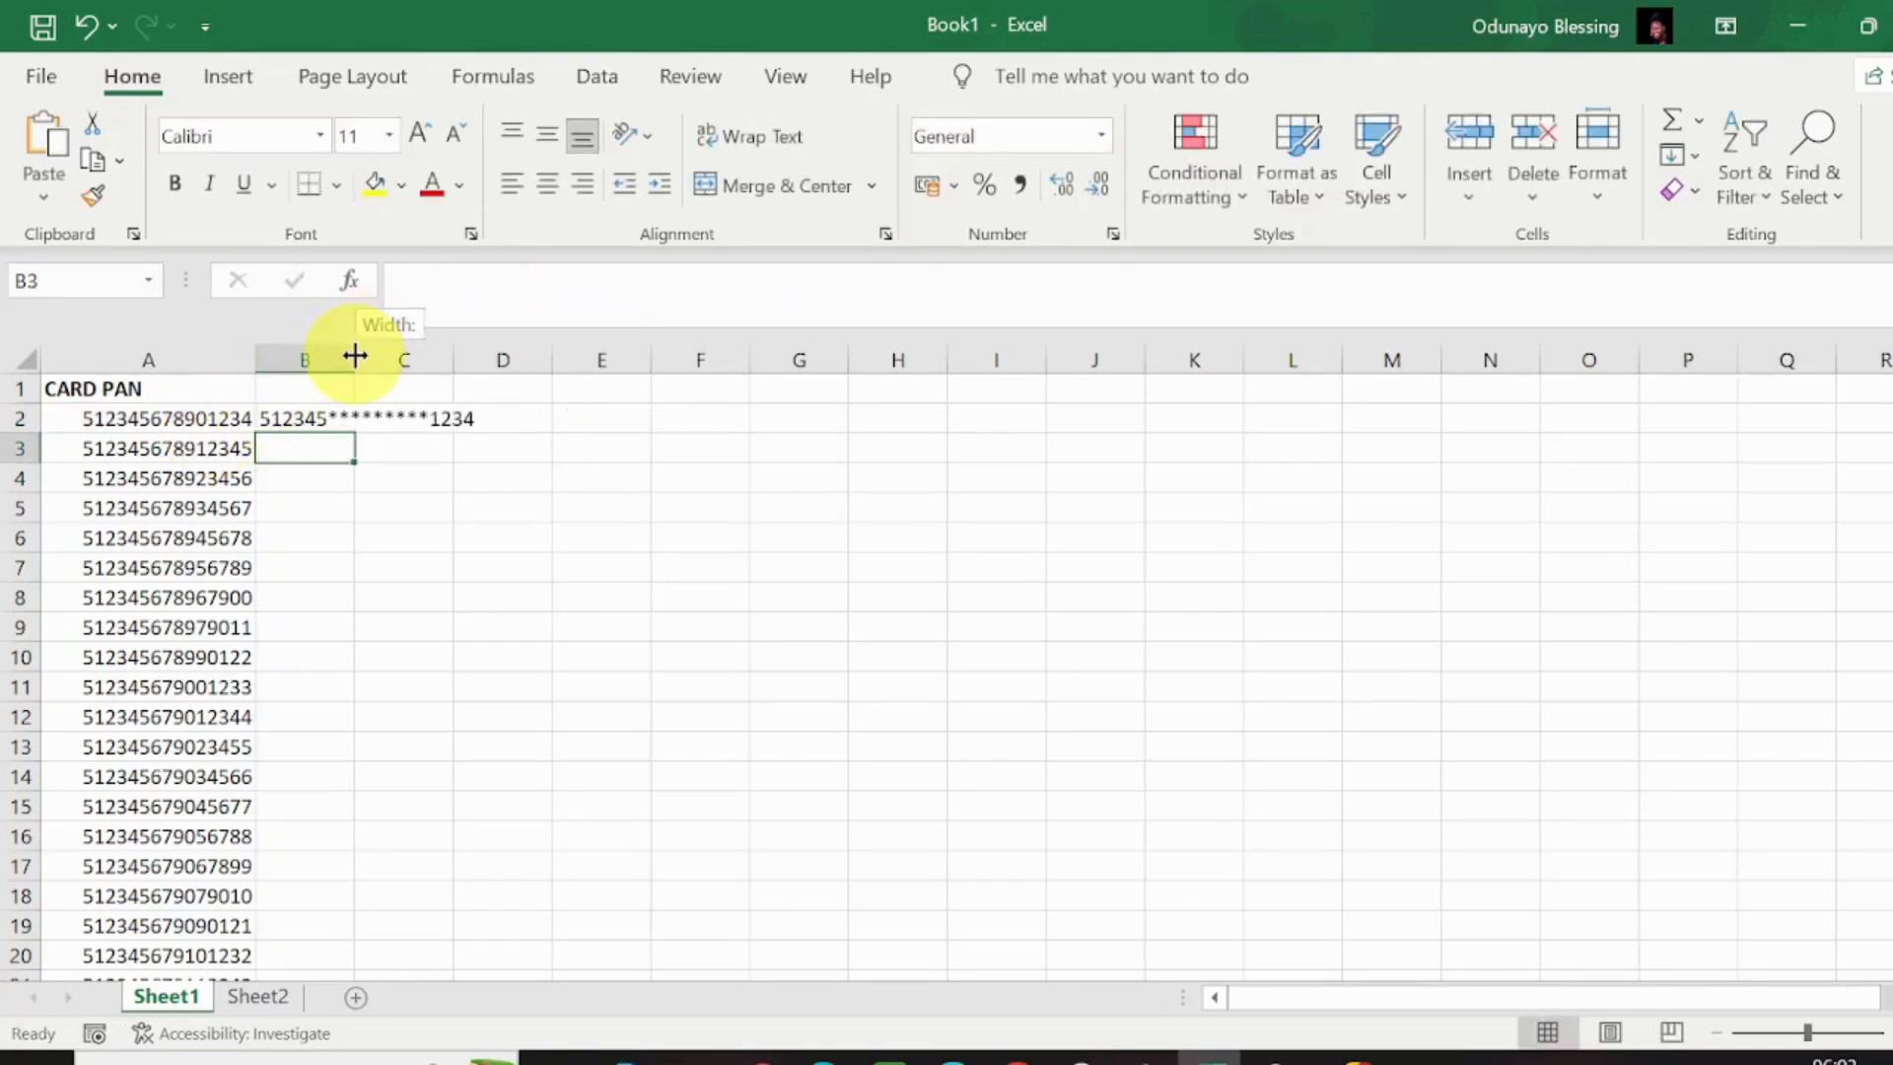
Widen column B to fit the masked card number and fill the B2 formula down for all the card PANs
double_click(354, 352)
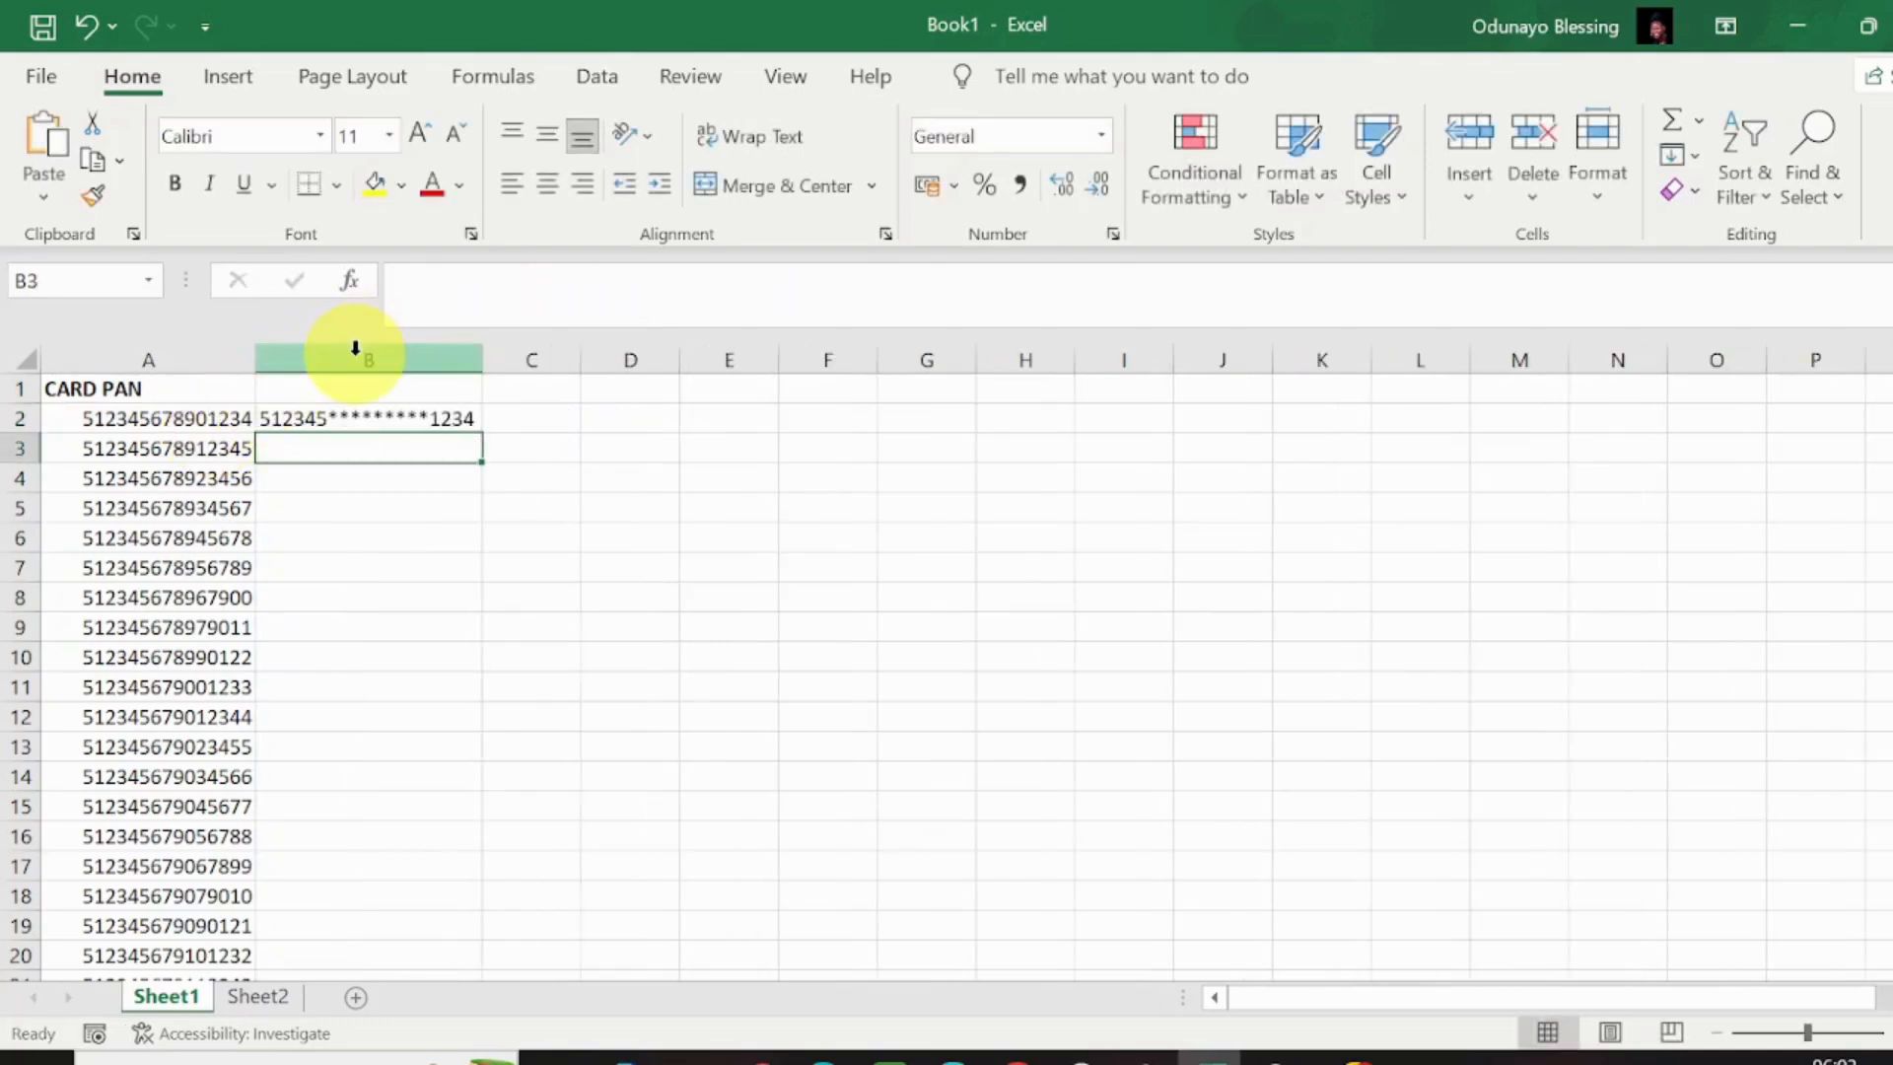
left_click(373, 424)
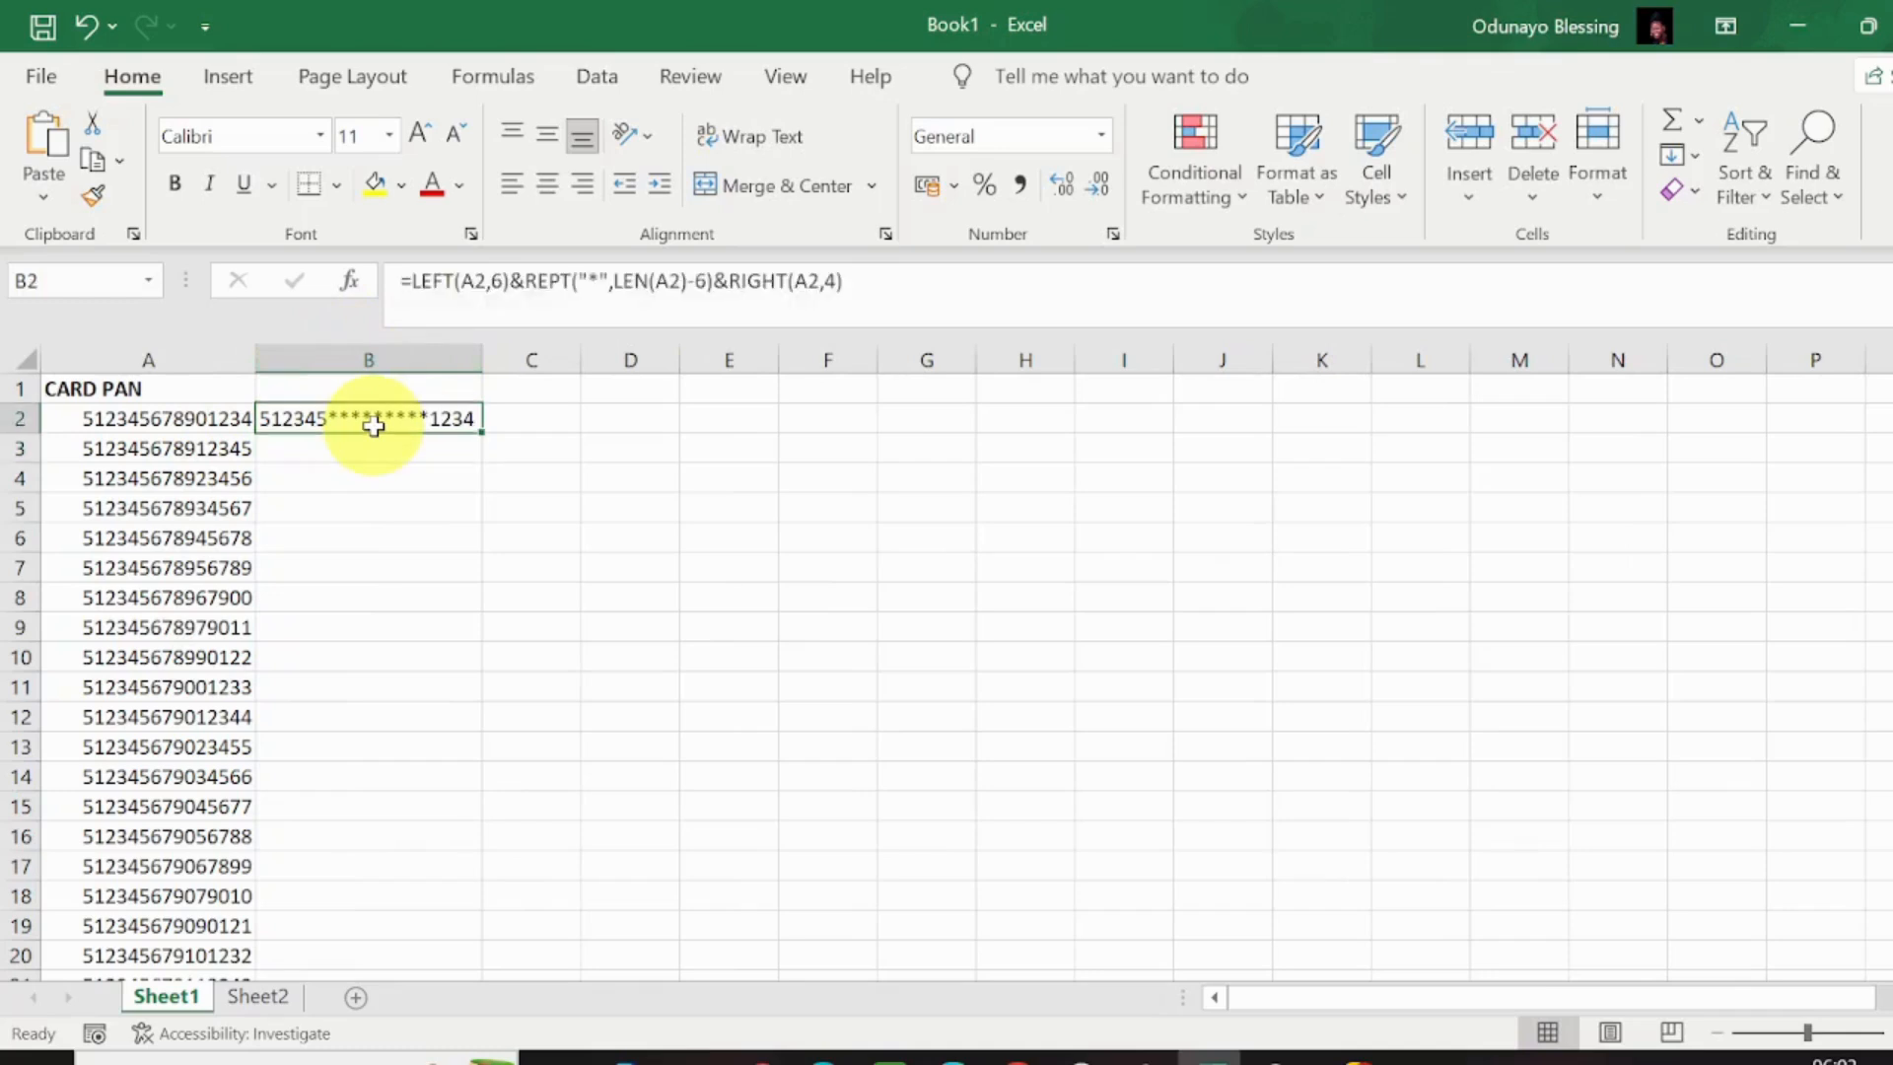
double_click(486, 435)
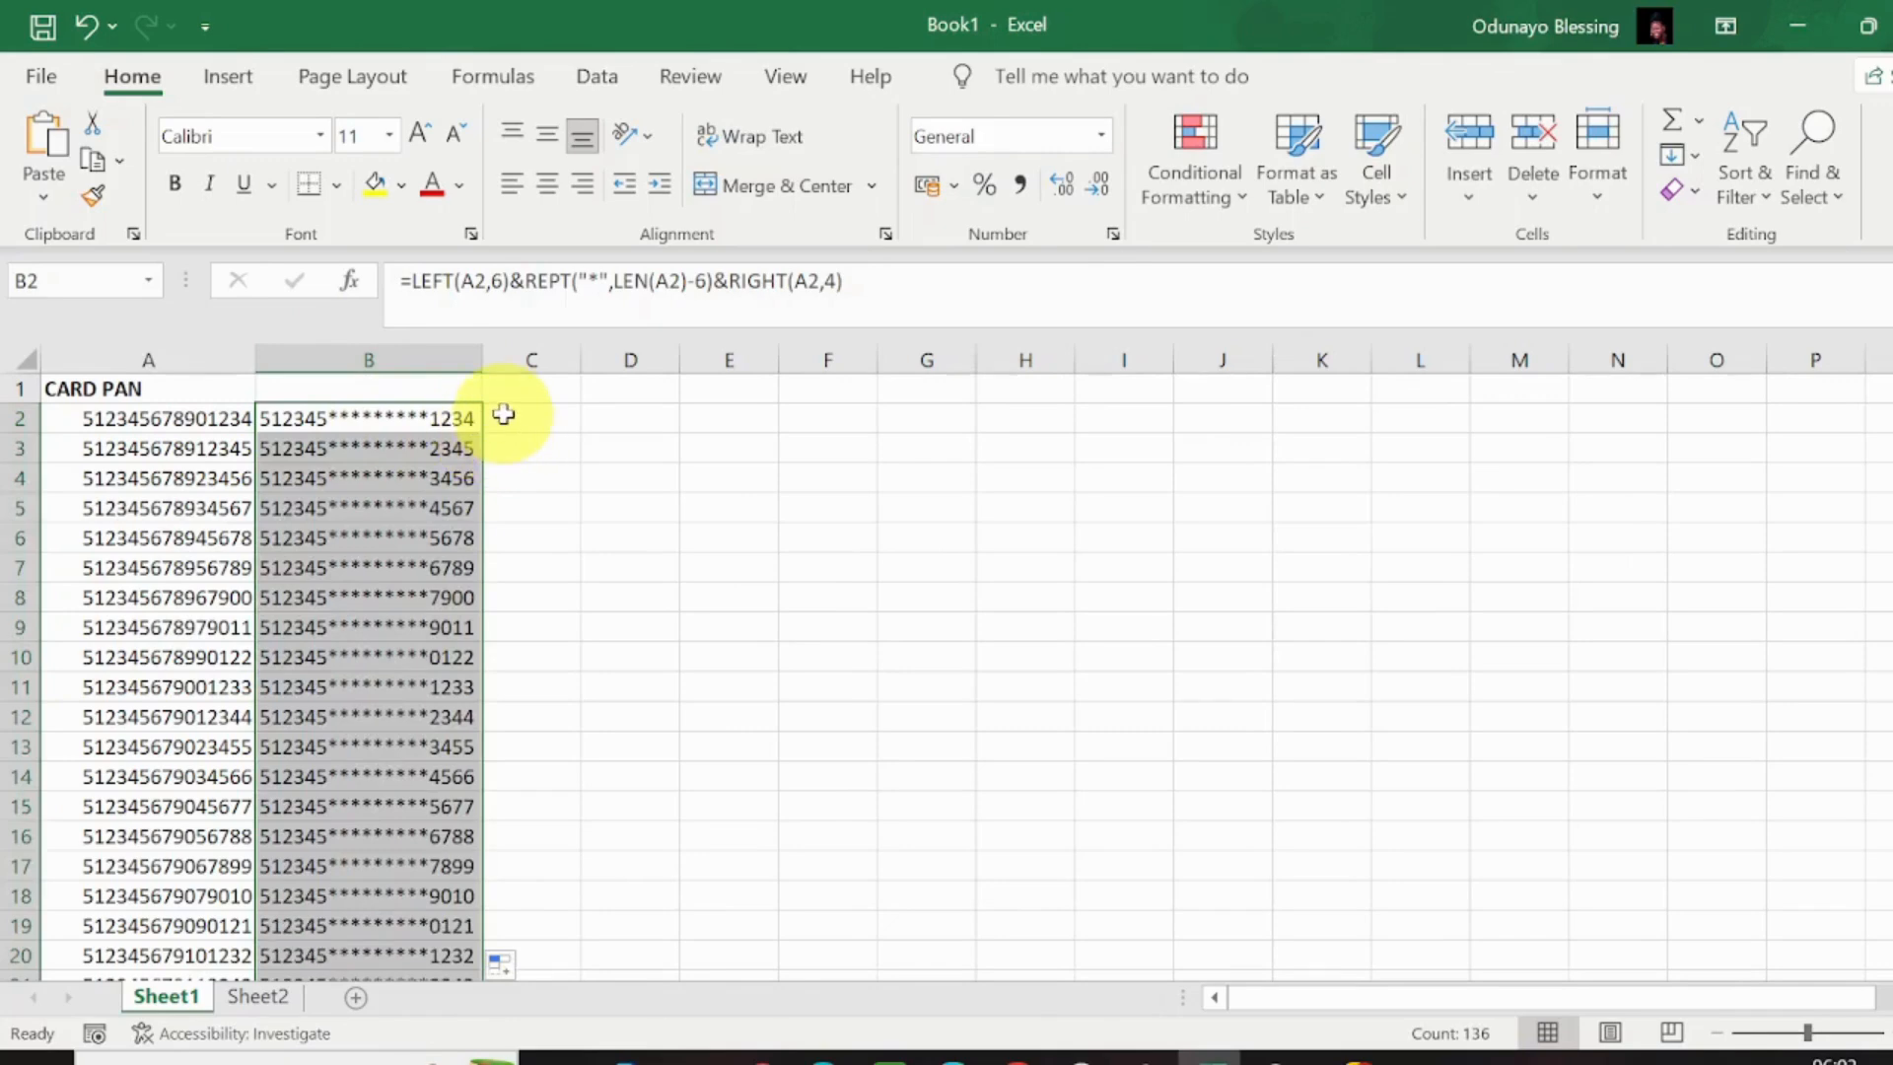
Start an alternative masking formula in C2 with =LEFT(A2,6)& to take the first six digits of the card PAN
left_click(503, 415)
type("=")
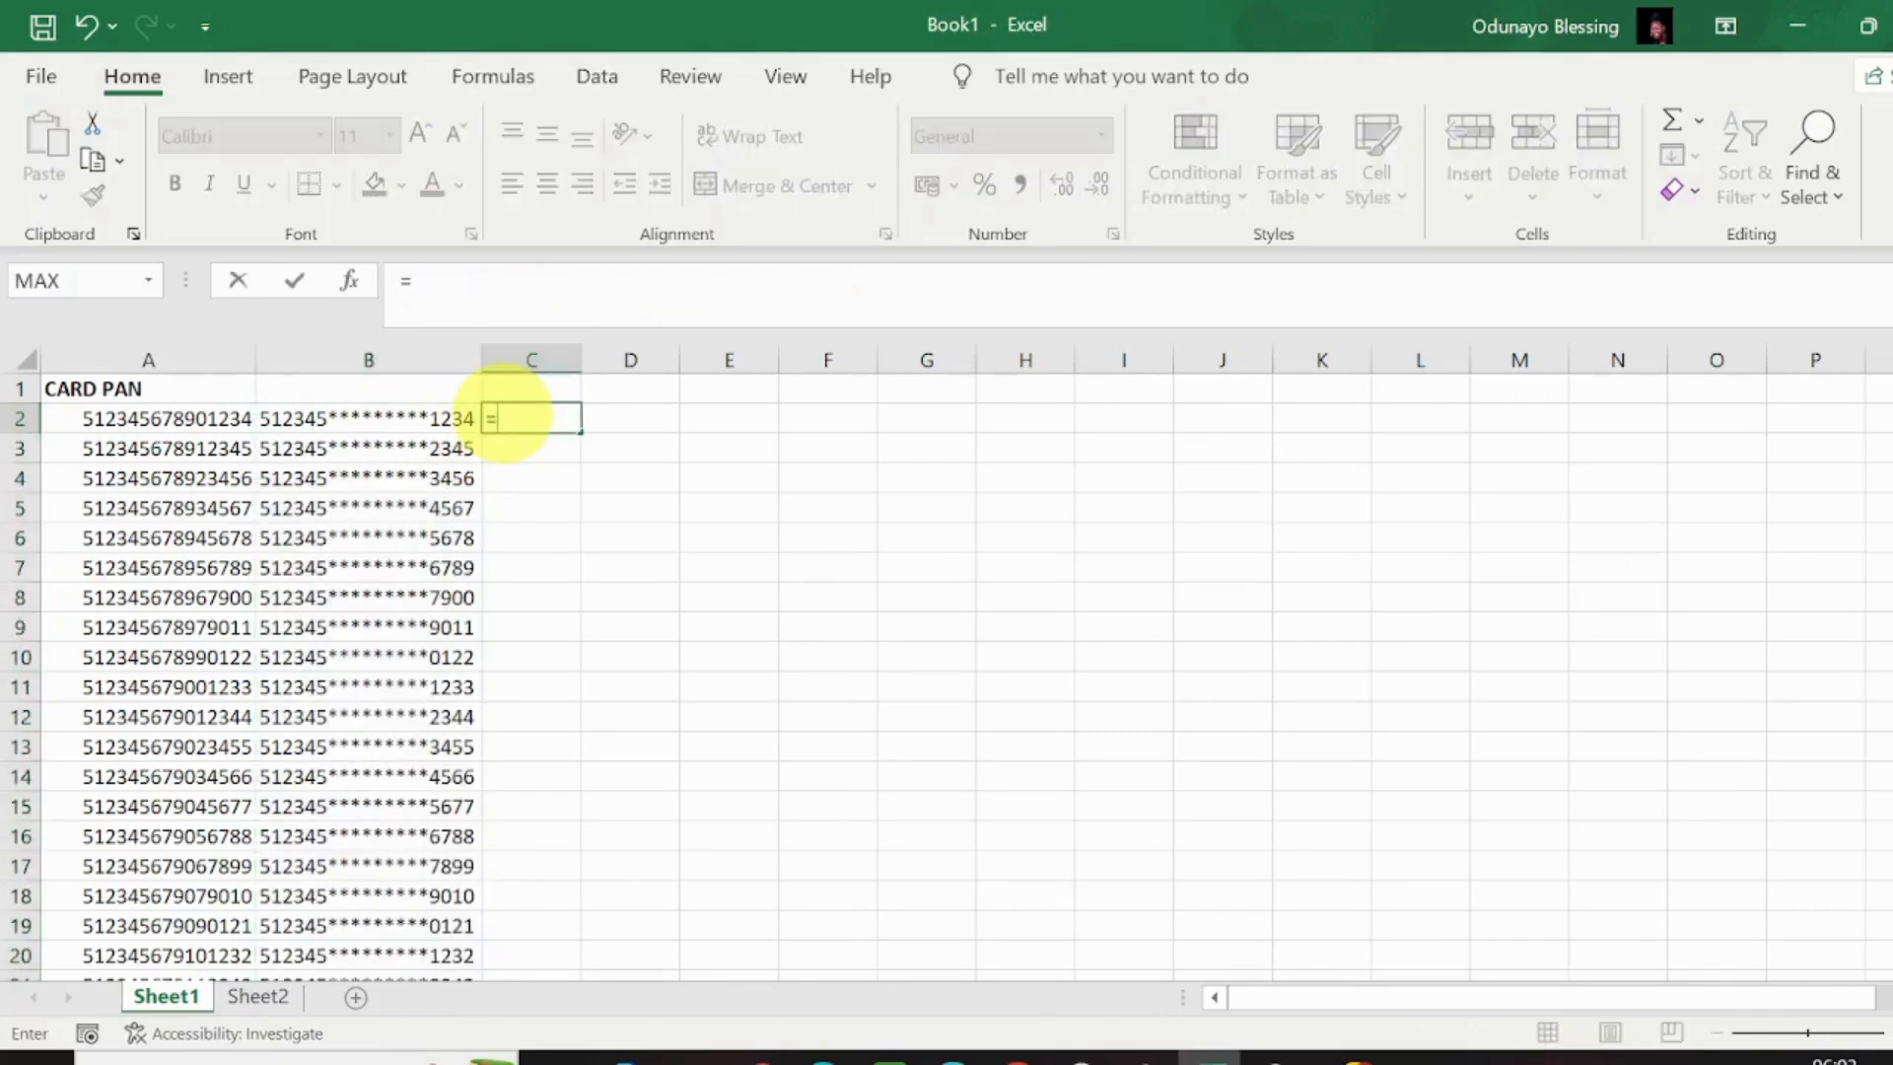
type("LEFT")
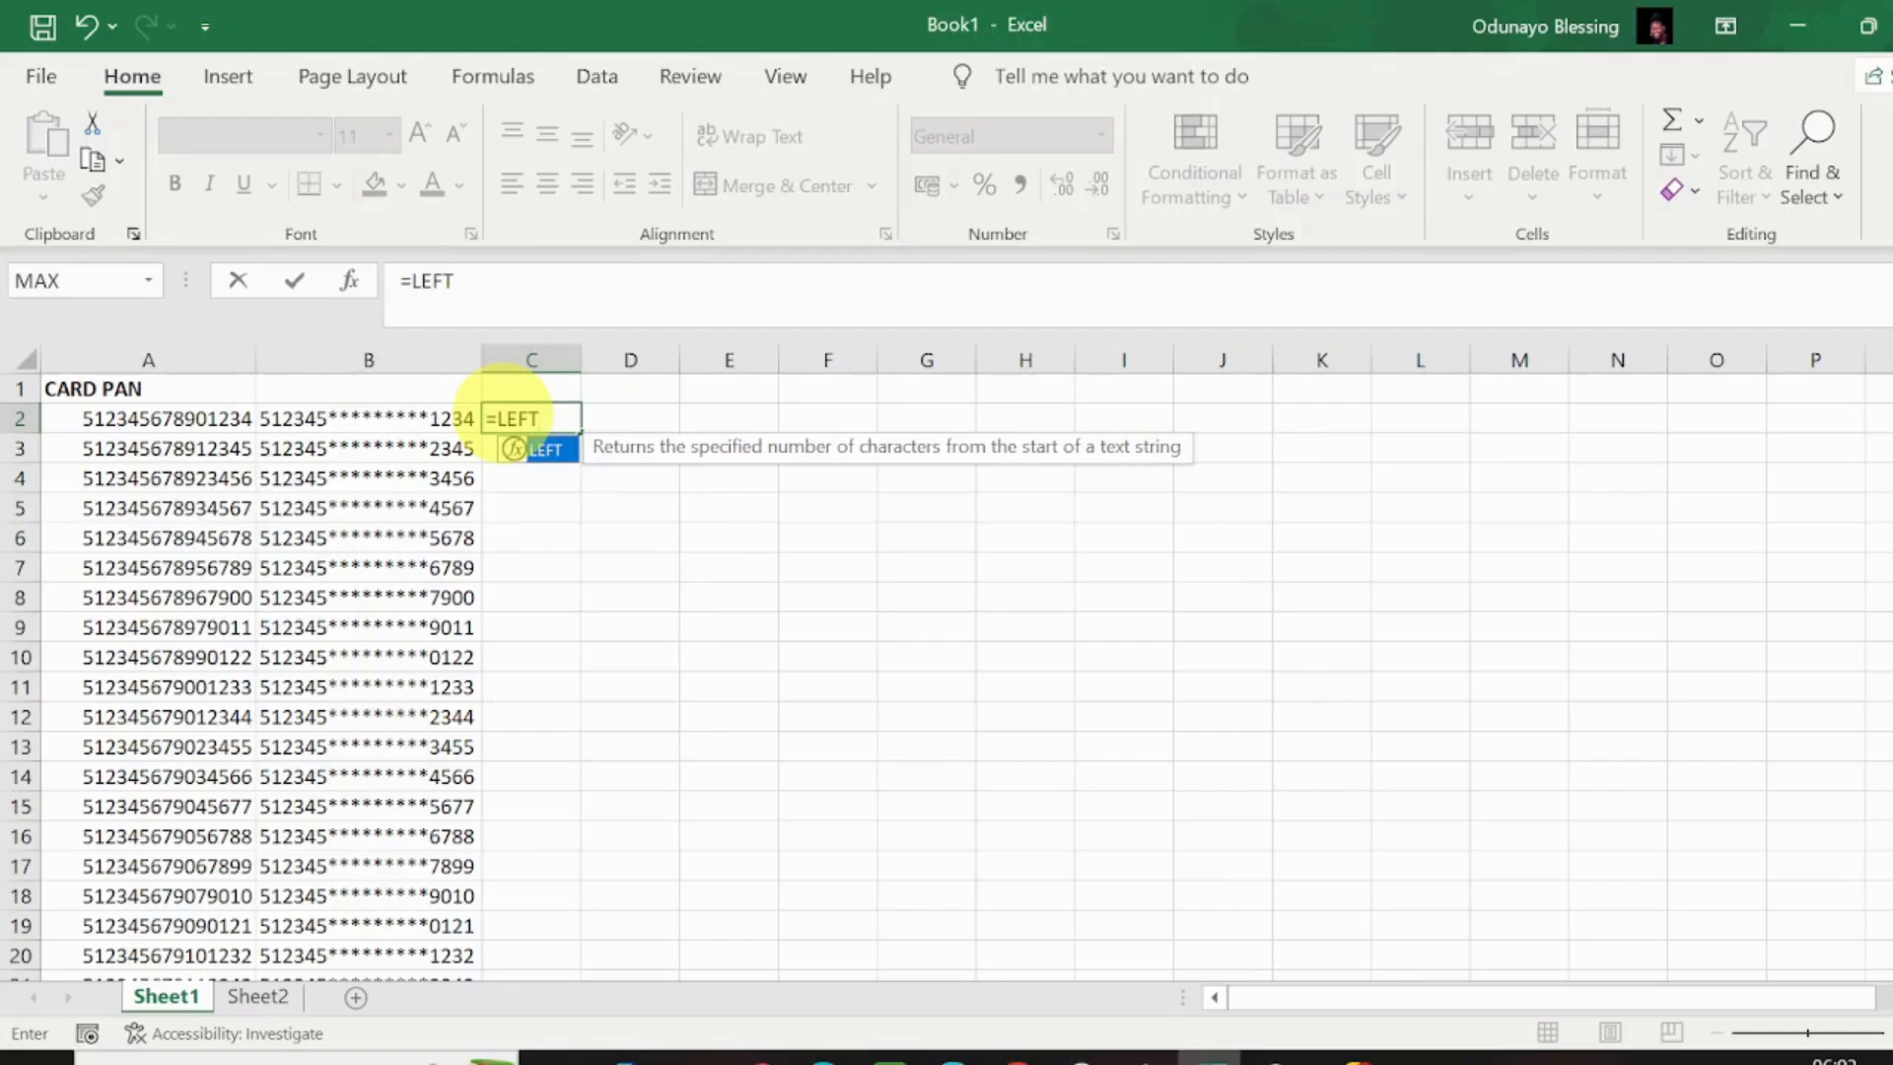
type("(A2,")
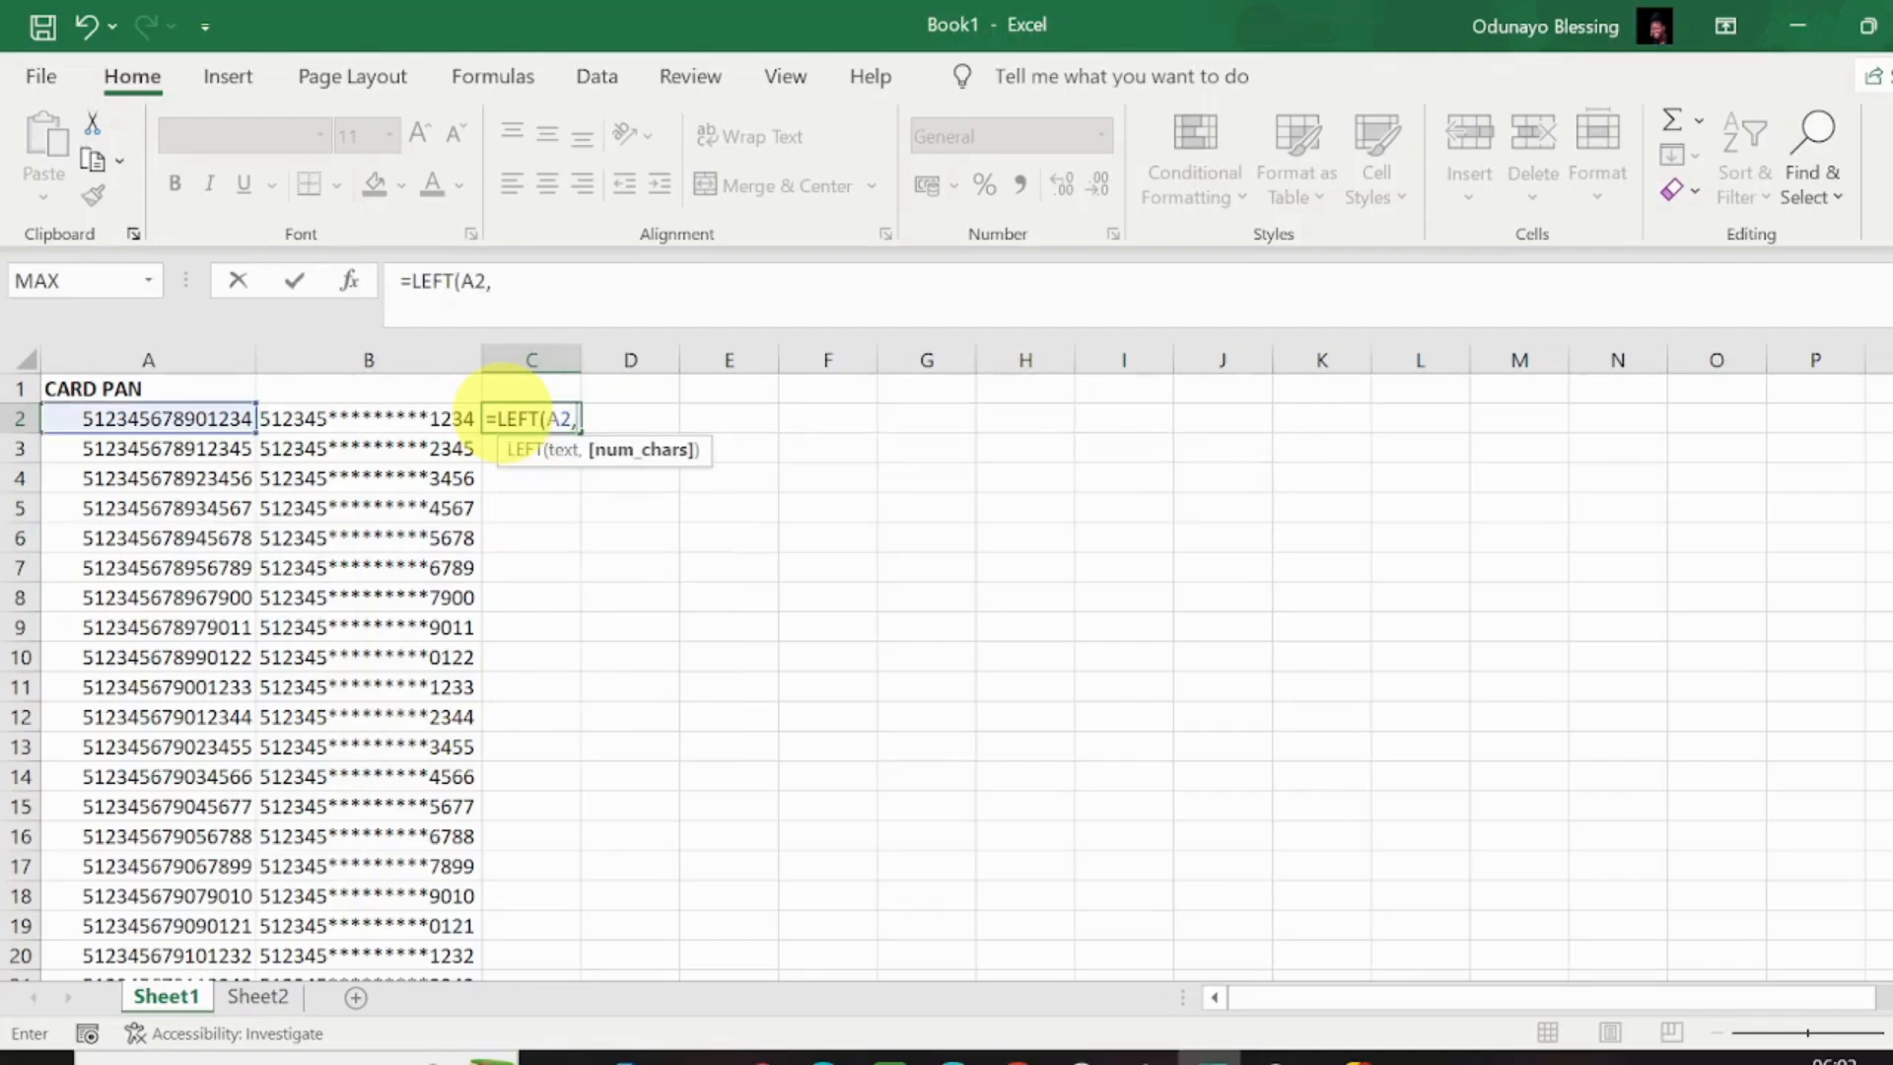
type("6)&")
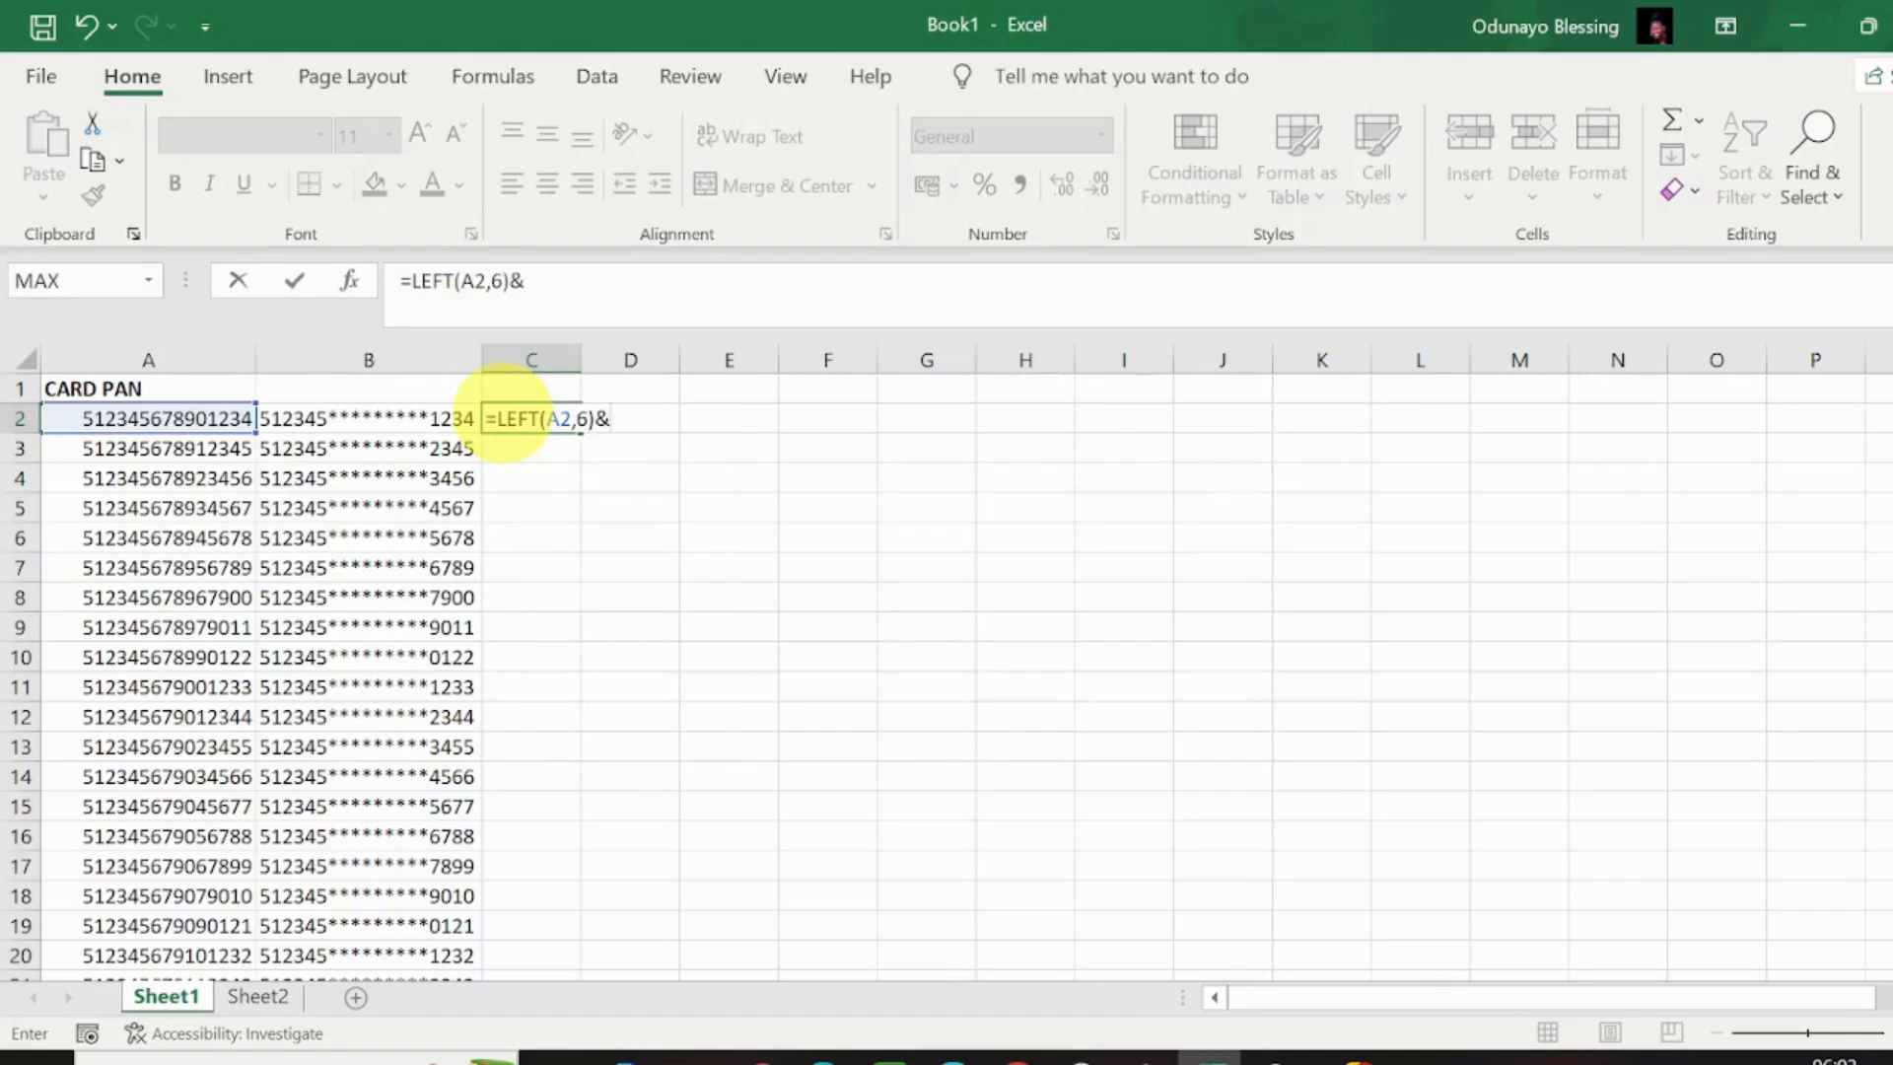
Complete the C2 formula with the literal mask "*********" and &RIGHT(A2,4) for the last four card digits, and enter it
type("\"*********\"&RIGHT(")
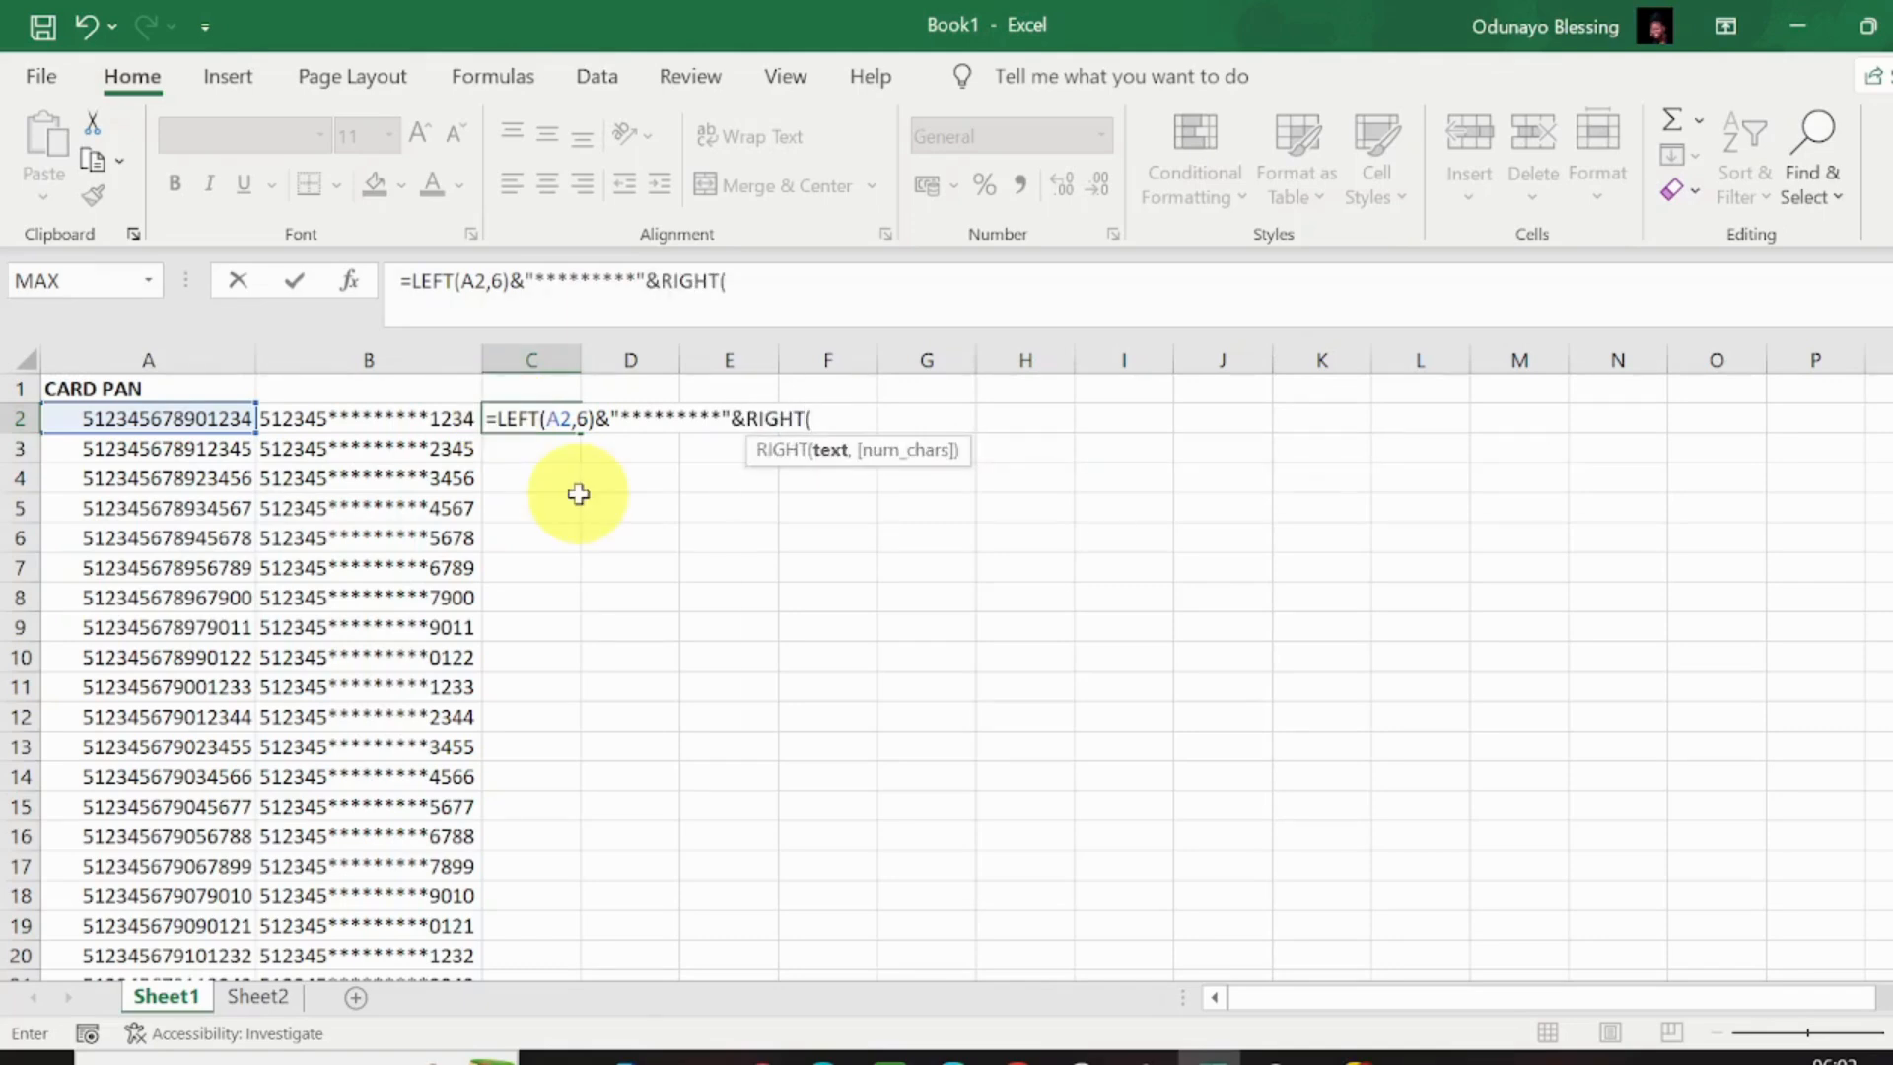
type("A2")
type(",")
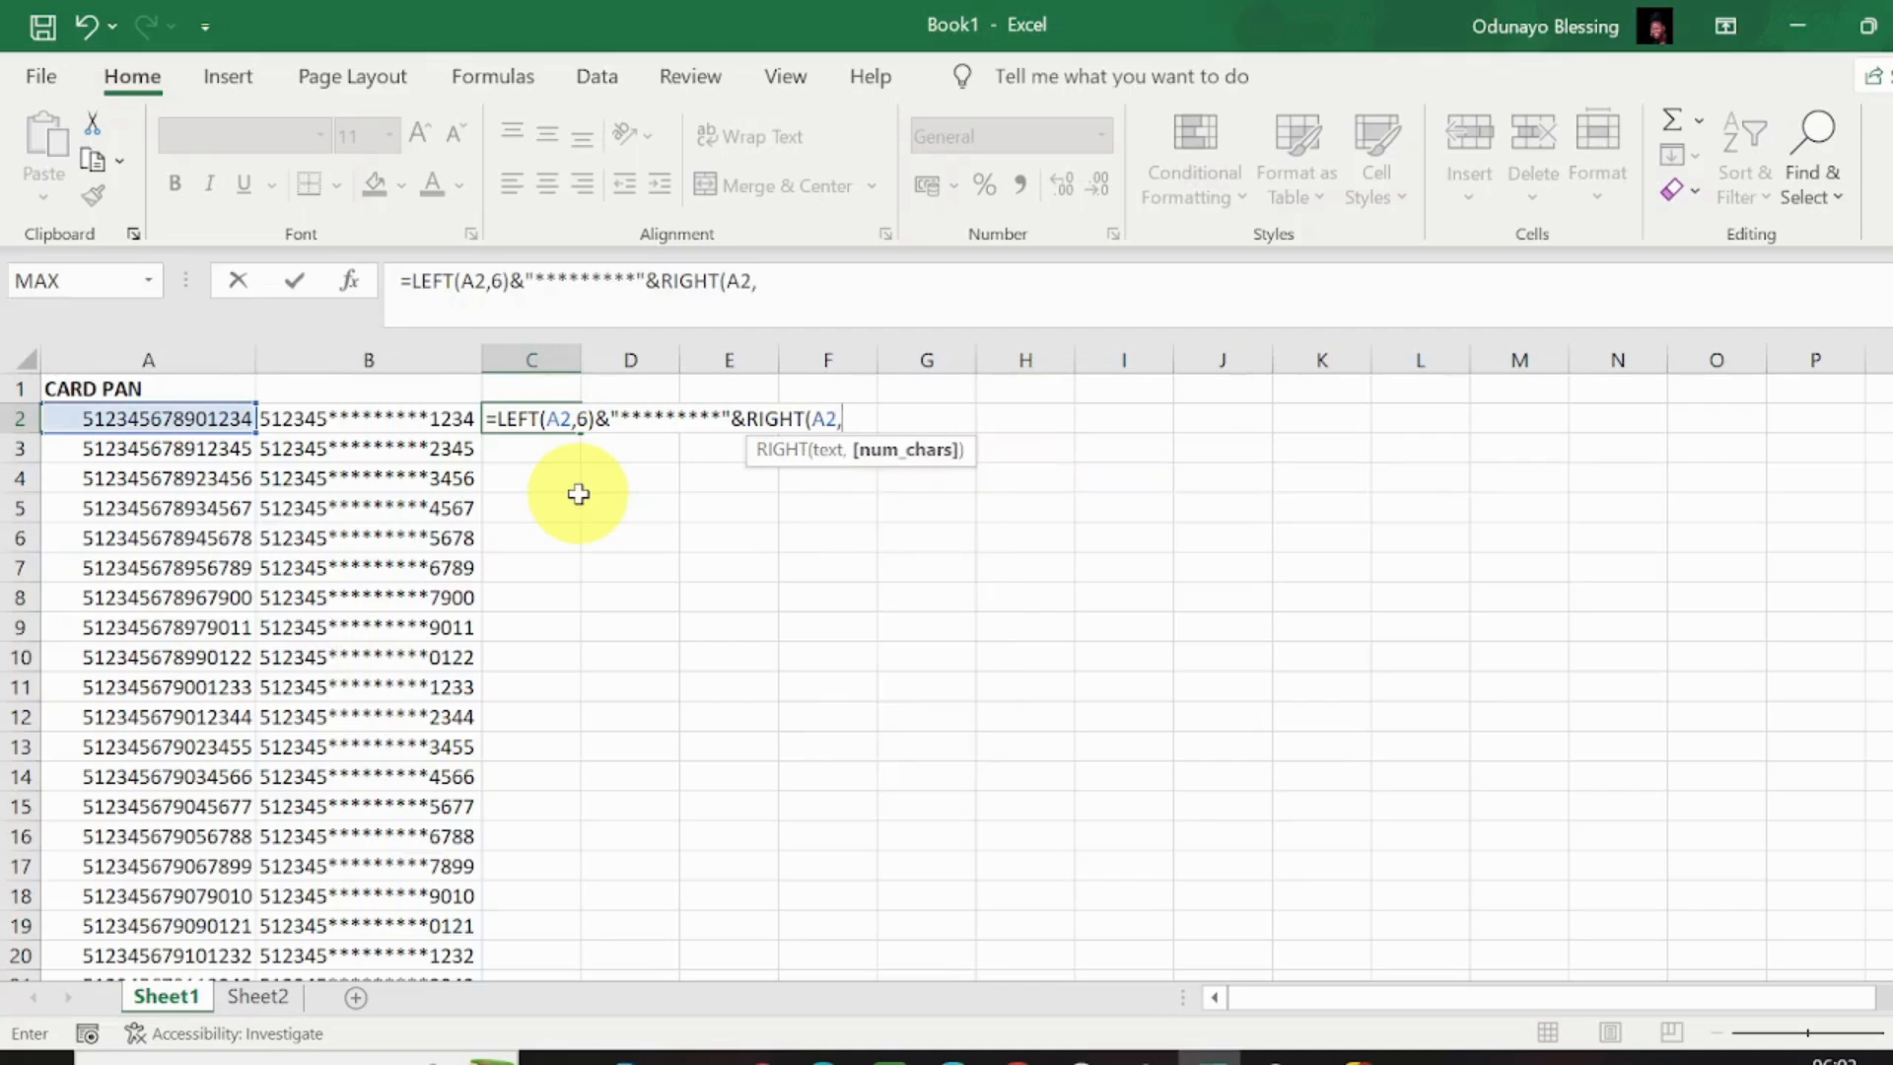
type("4)")
key("Return")
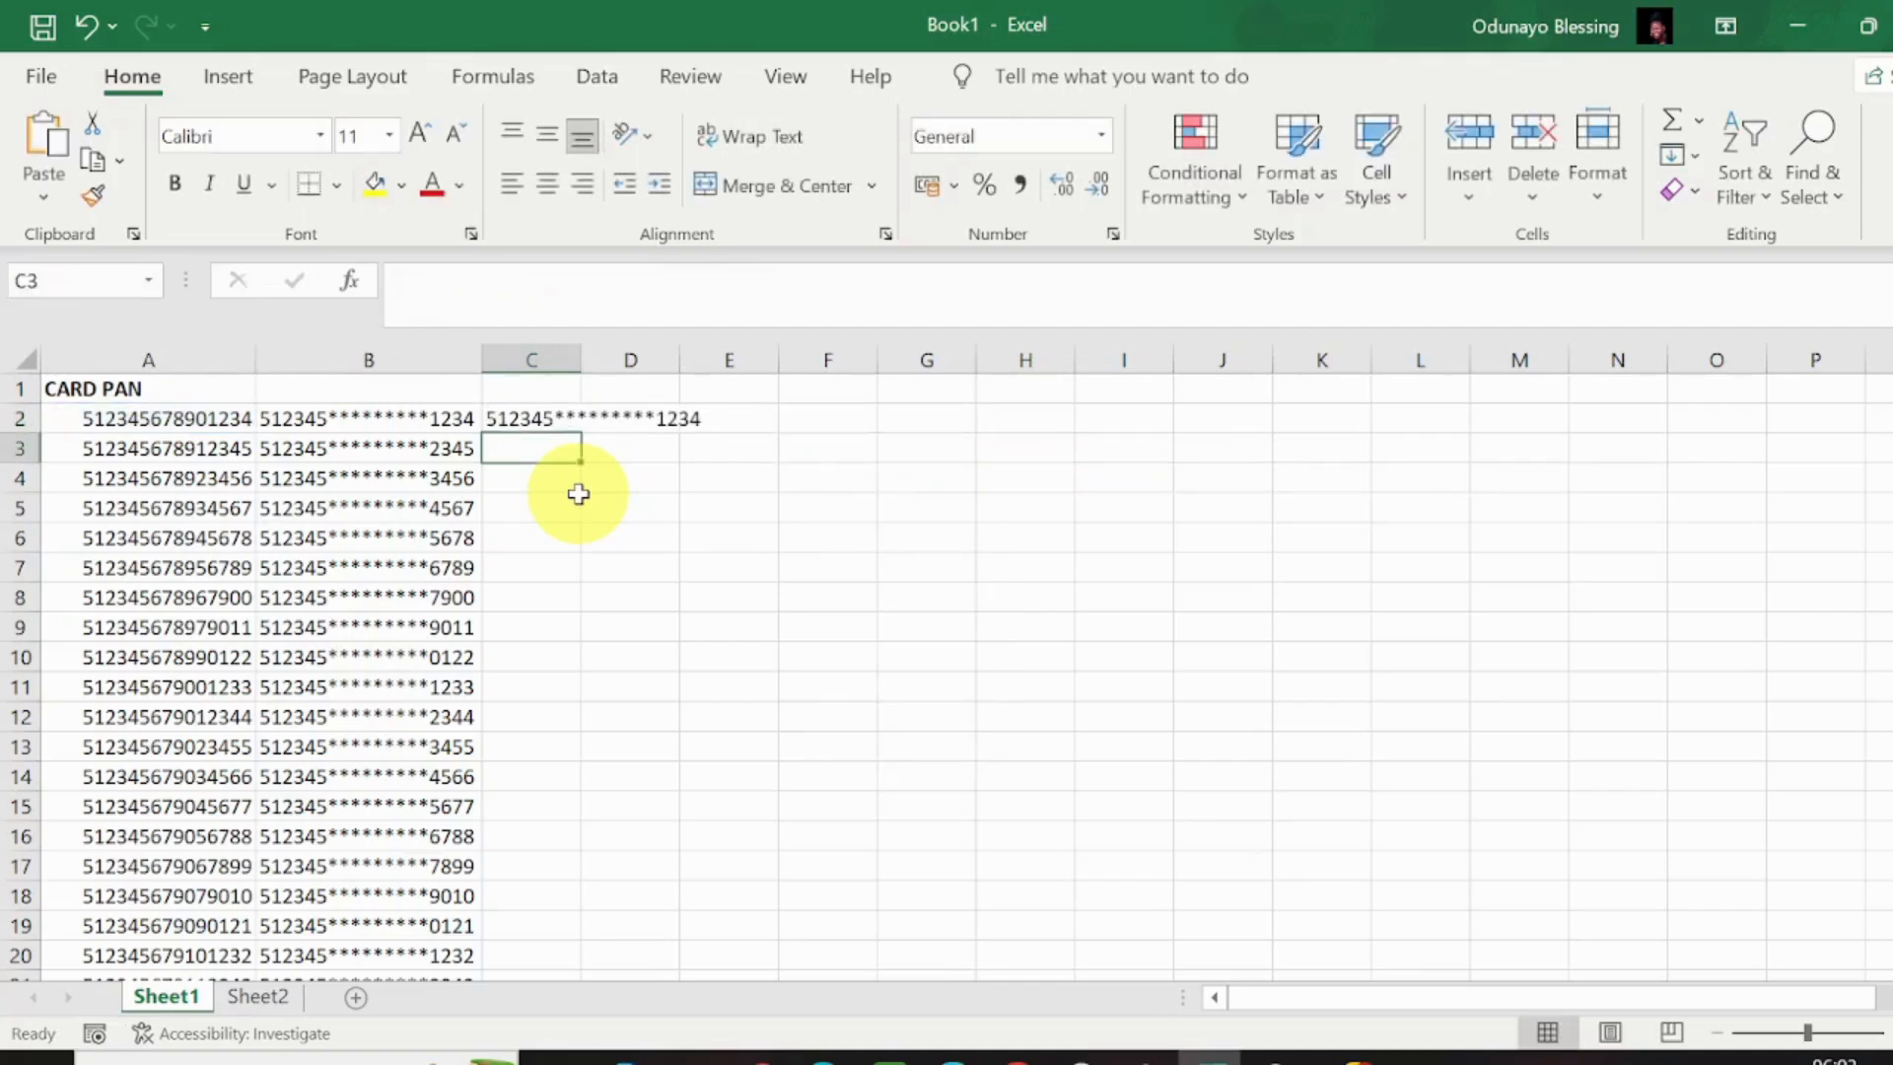
Widen column C to fit the masked card number and fill the C2 formula down for all the card PANs
double_click(580, 360)
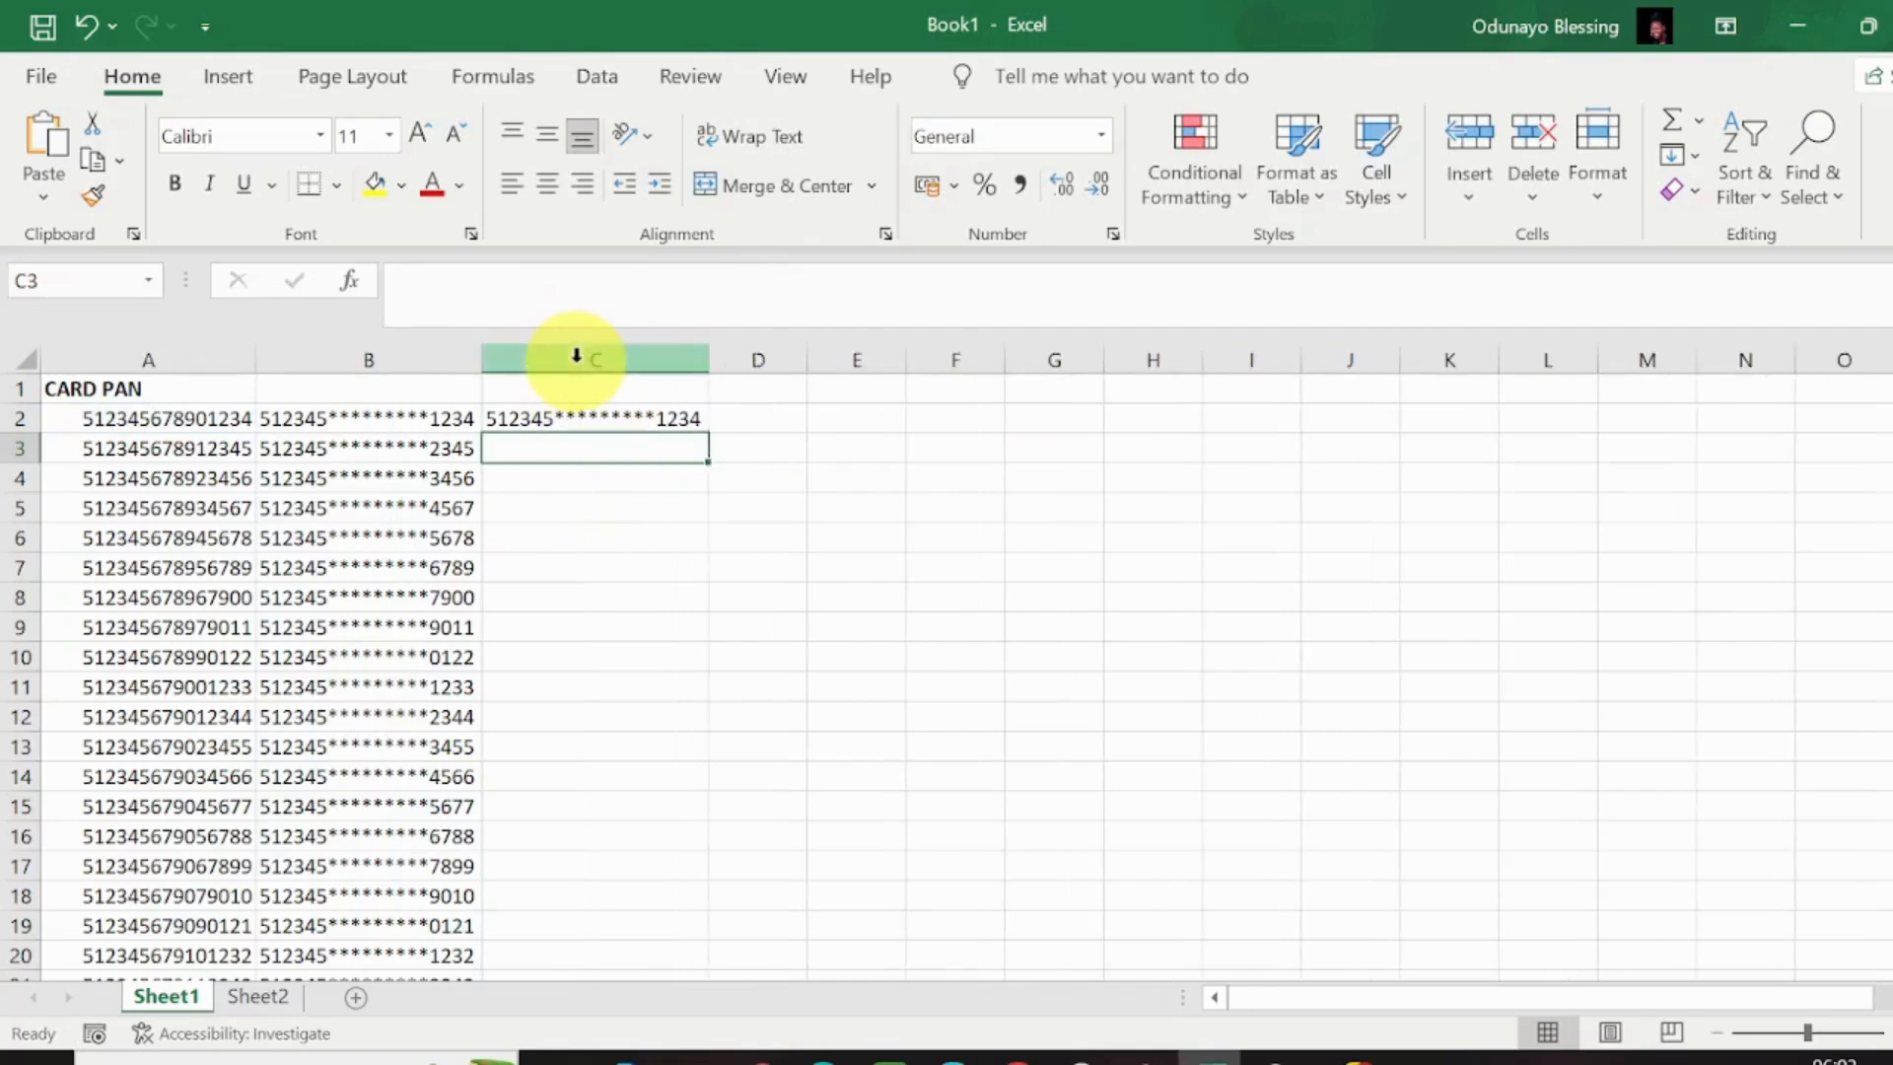
left_click(670, 419)
double_click(710, 431)
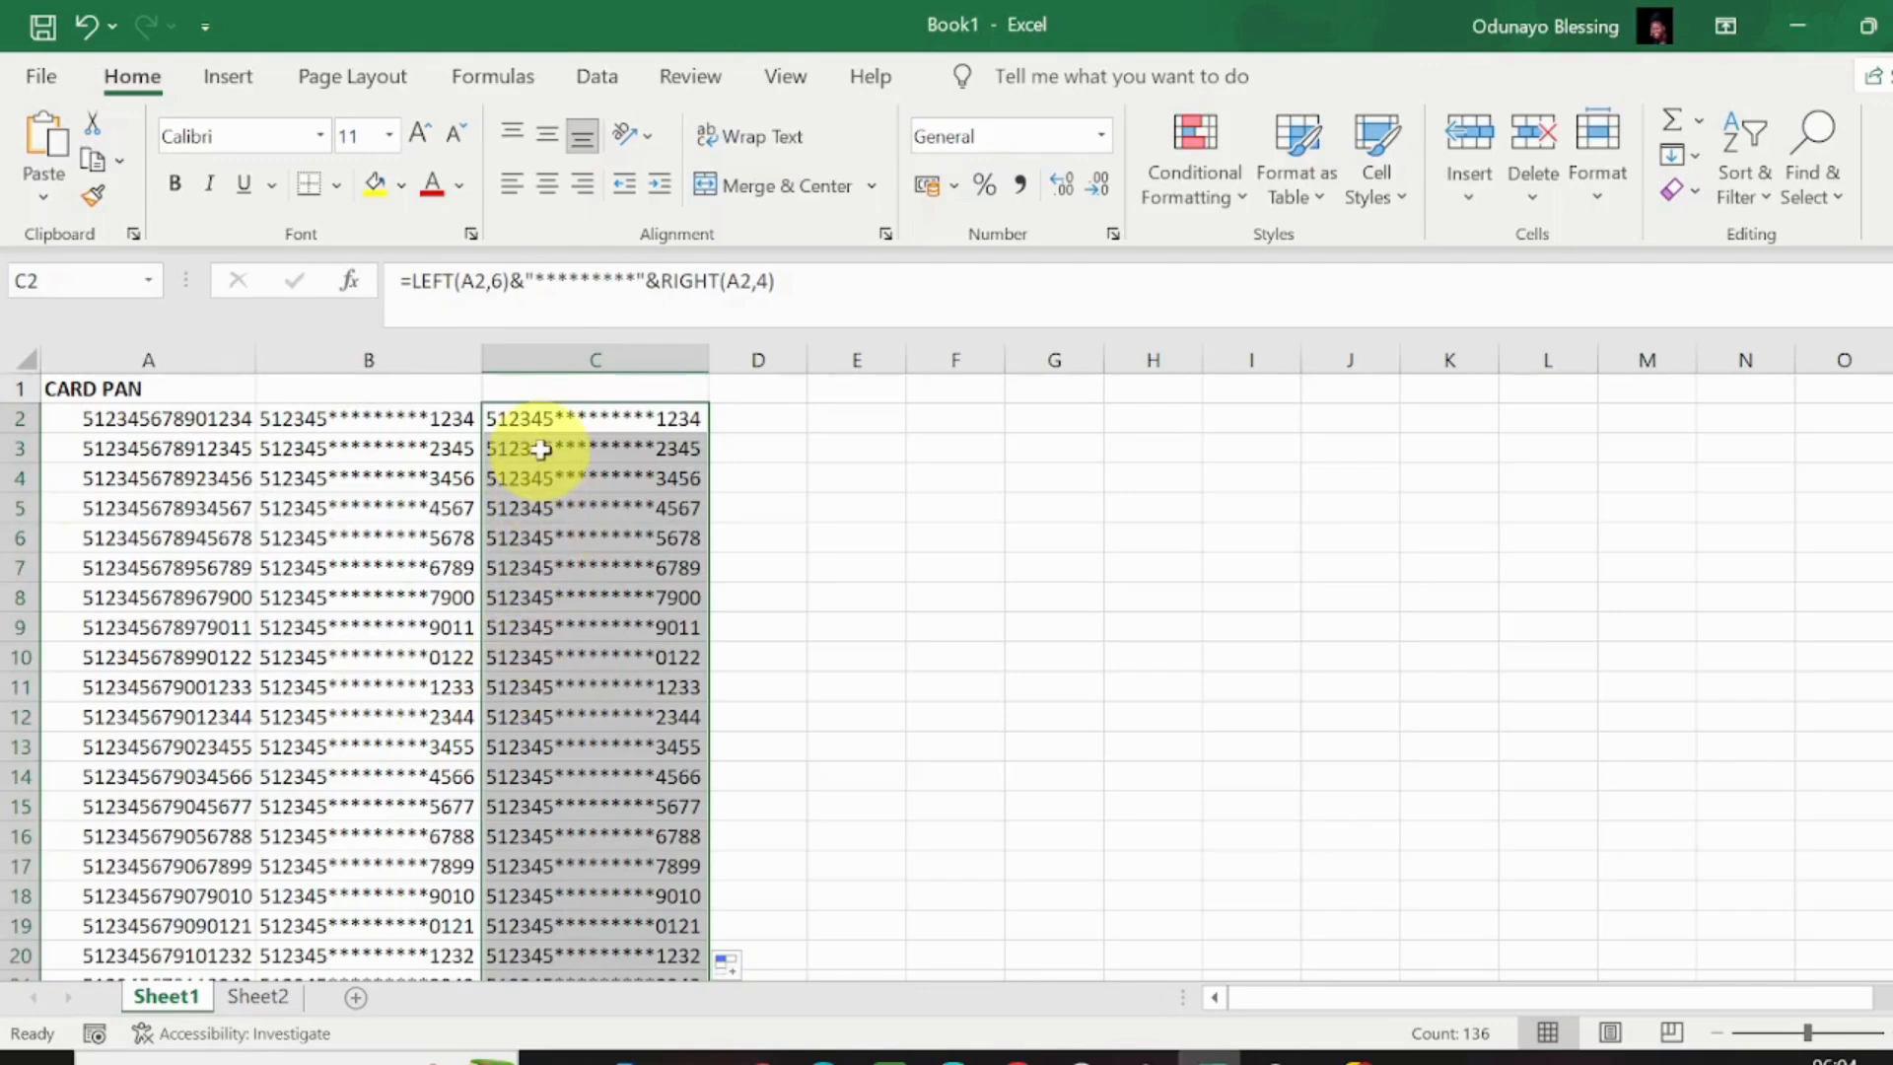
Compare the masking formula in C2 with the original card PAN in A2
left_click(544, 412)
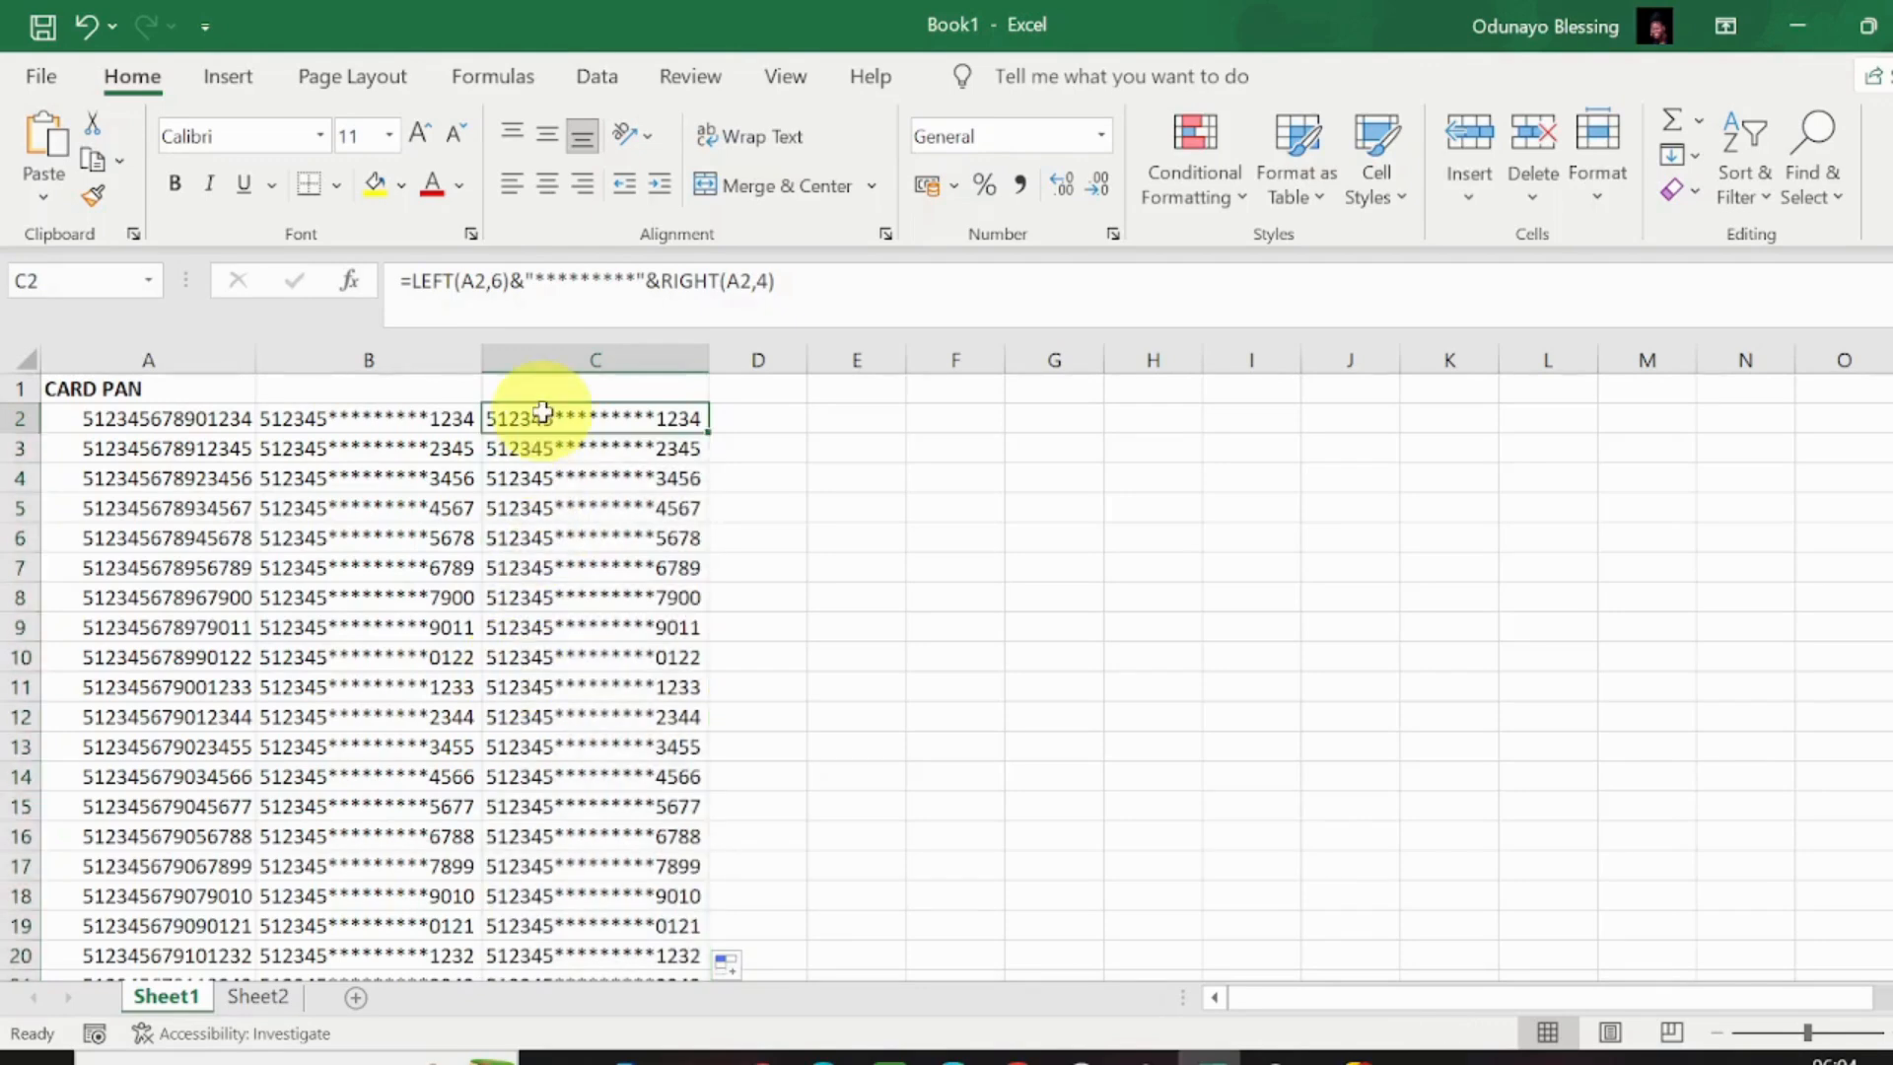
left_click(119, 417)
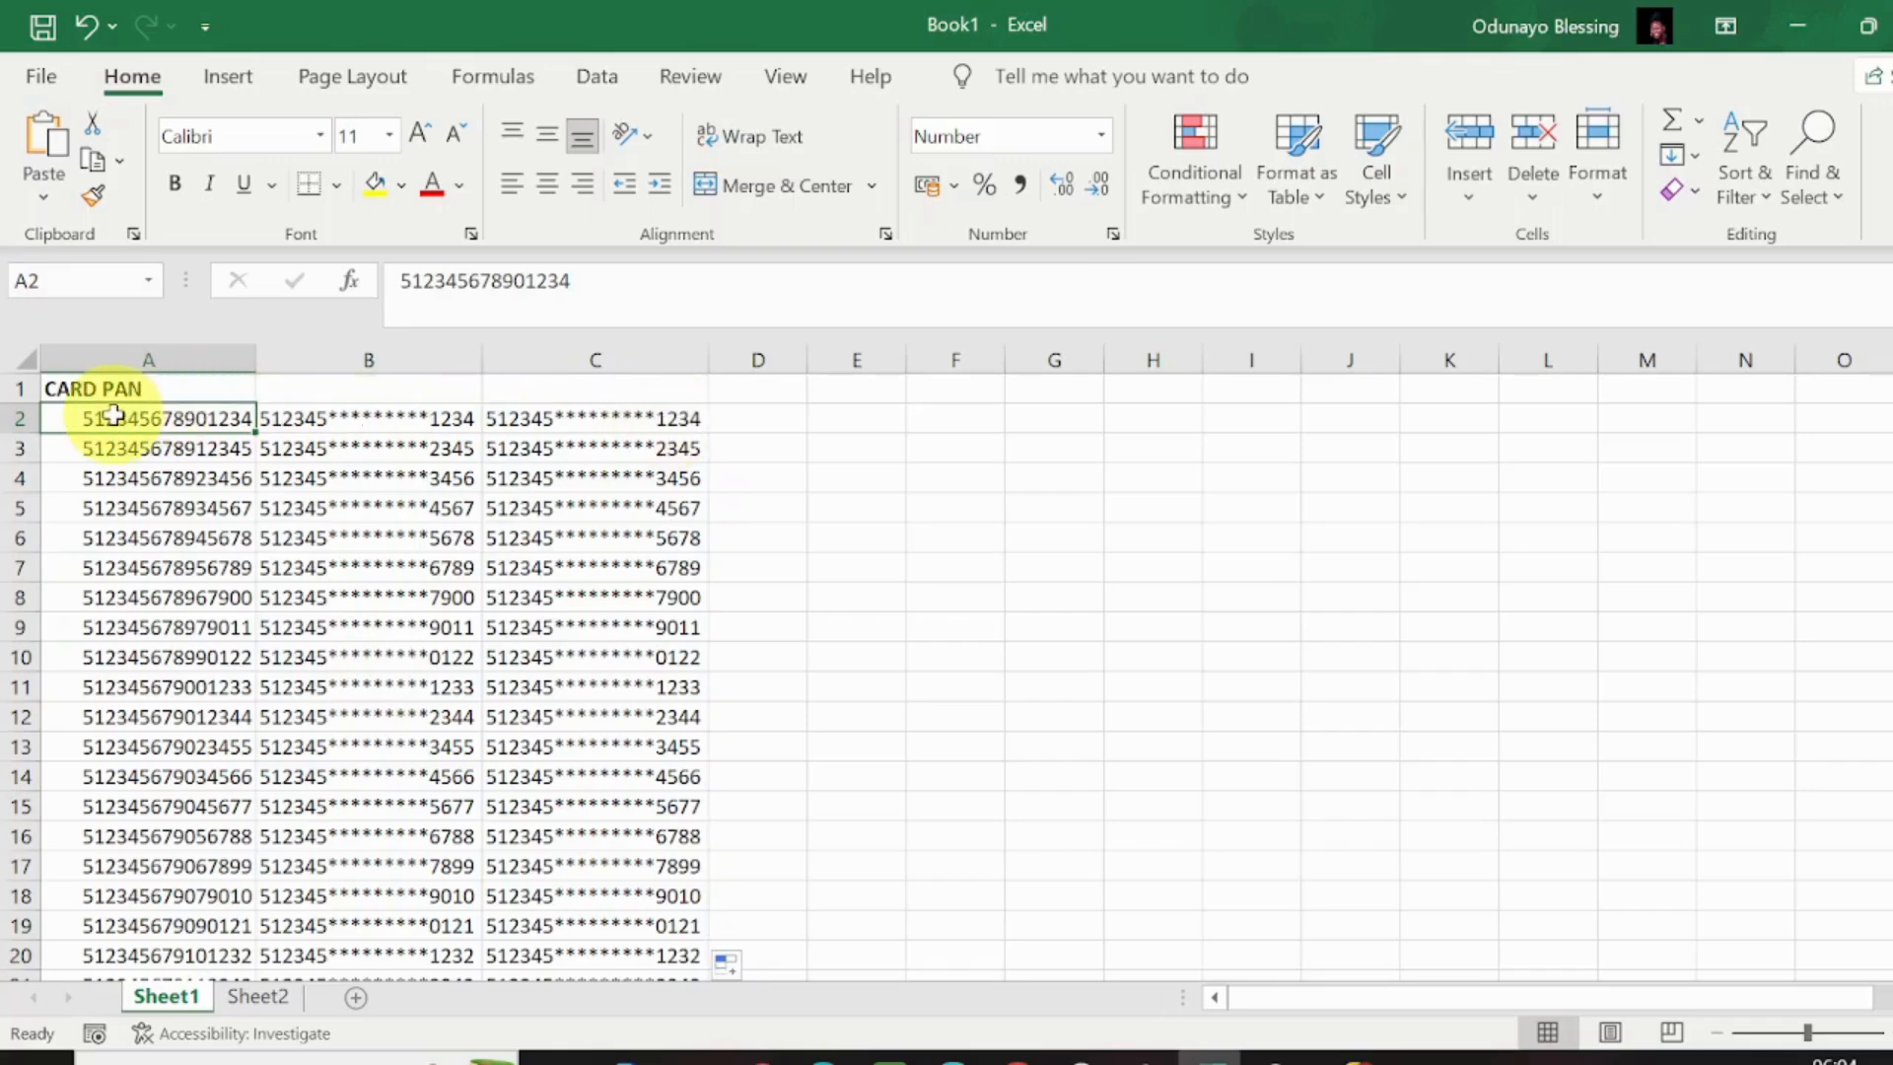
left_click(550, 409)
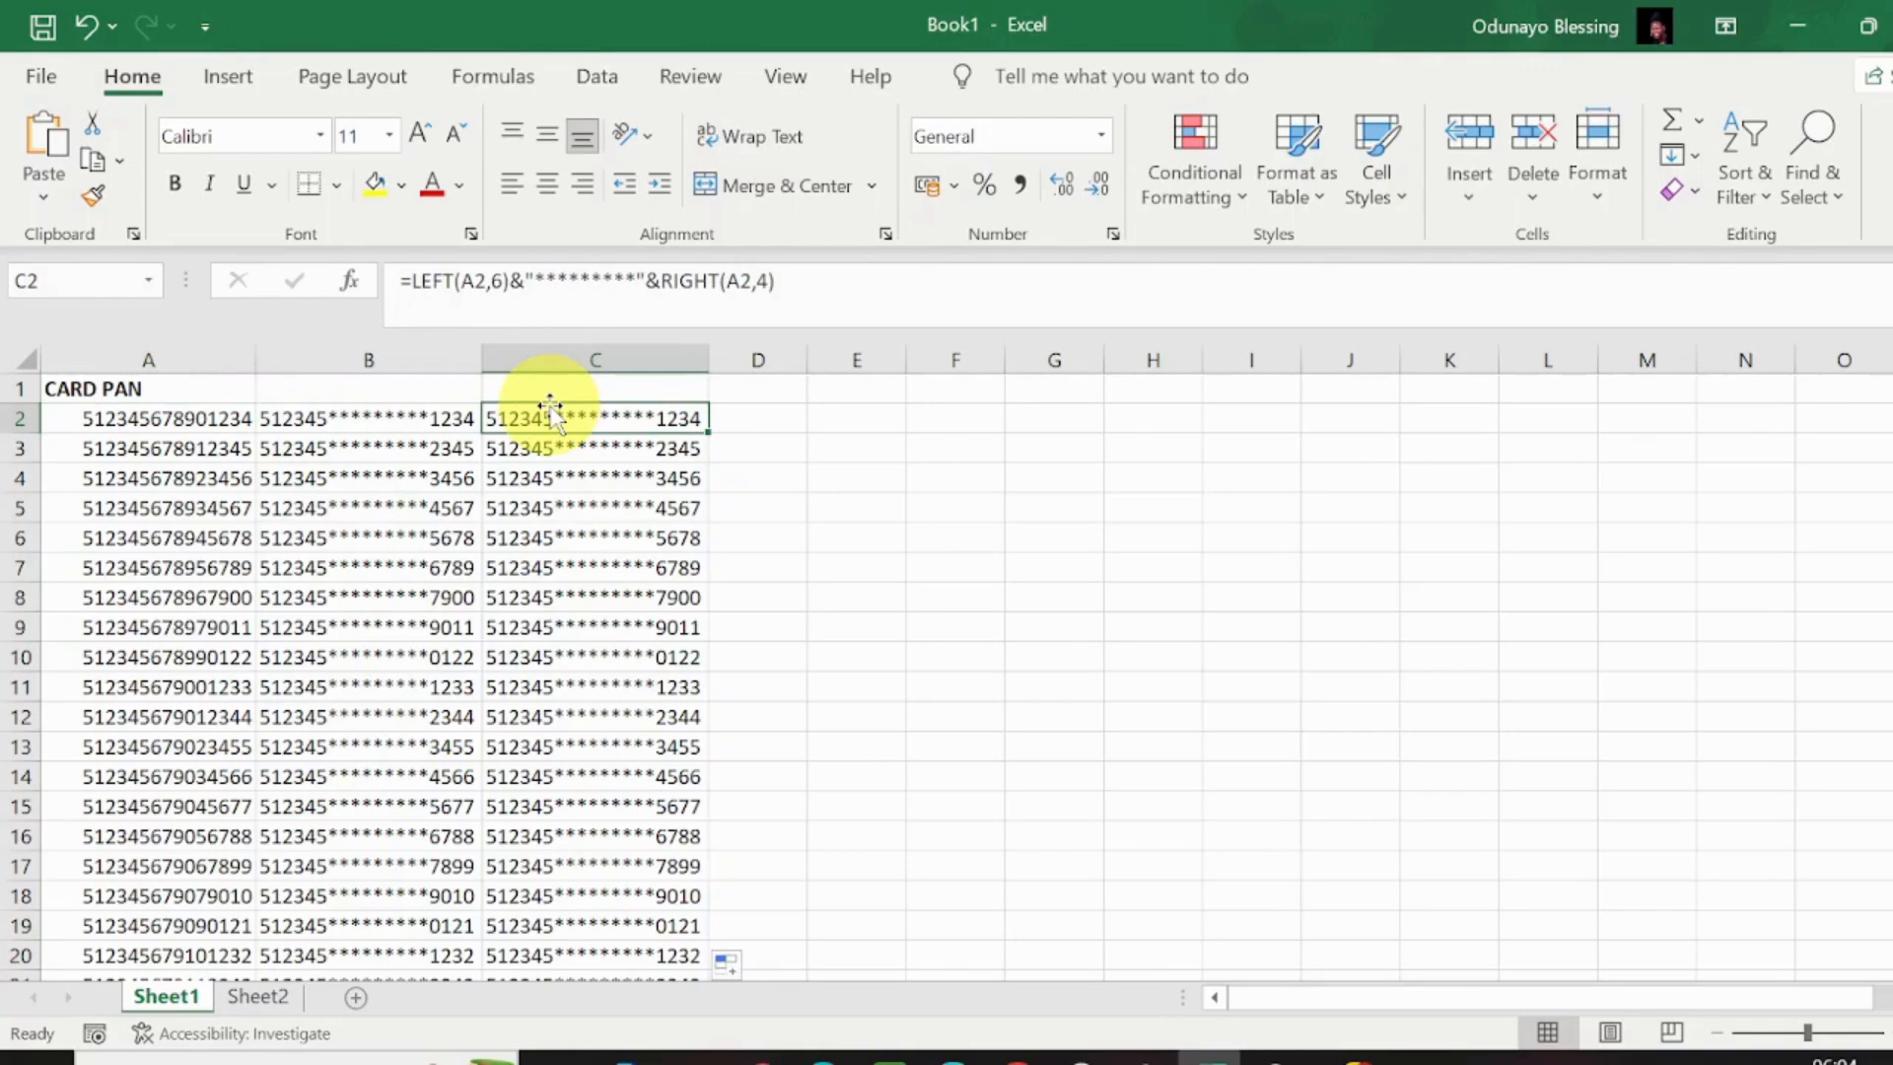
left_click(187, 412)
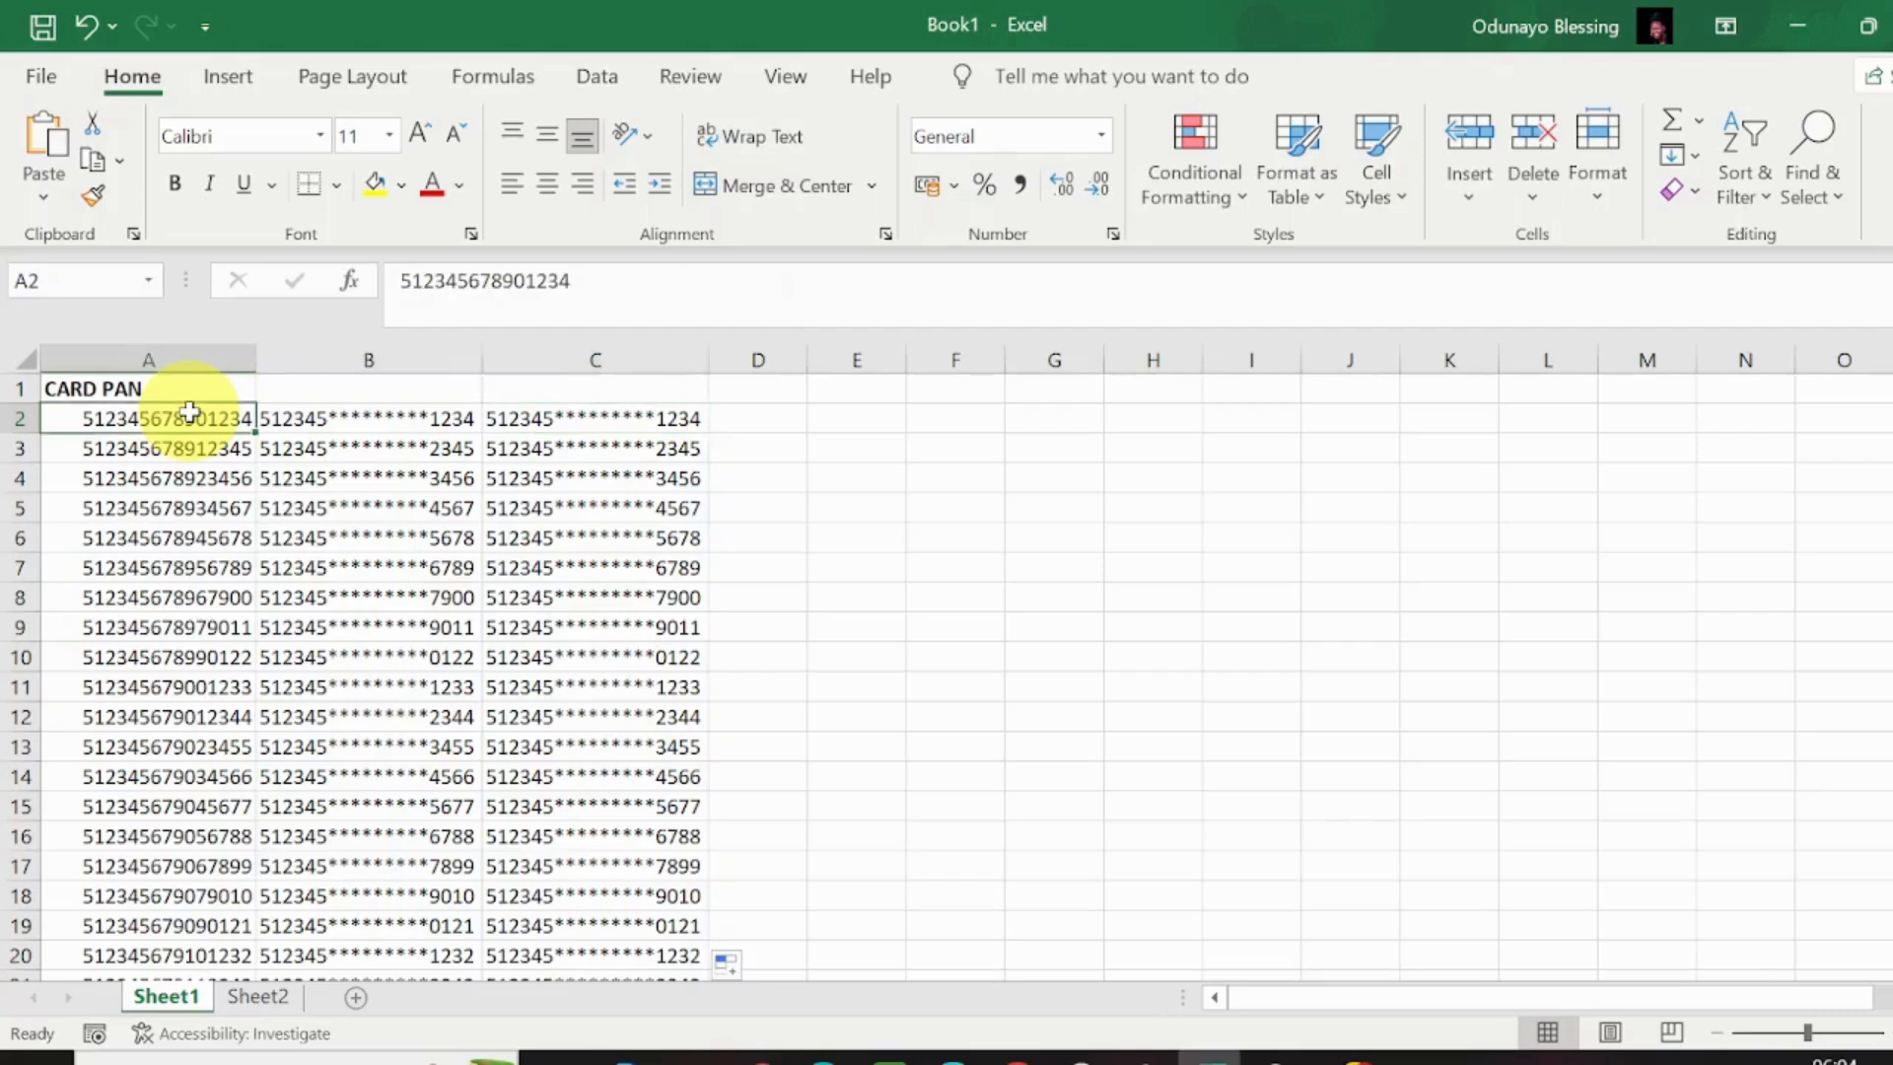